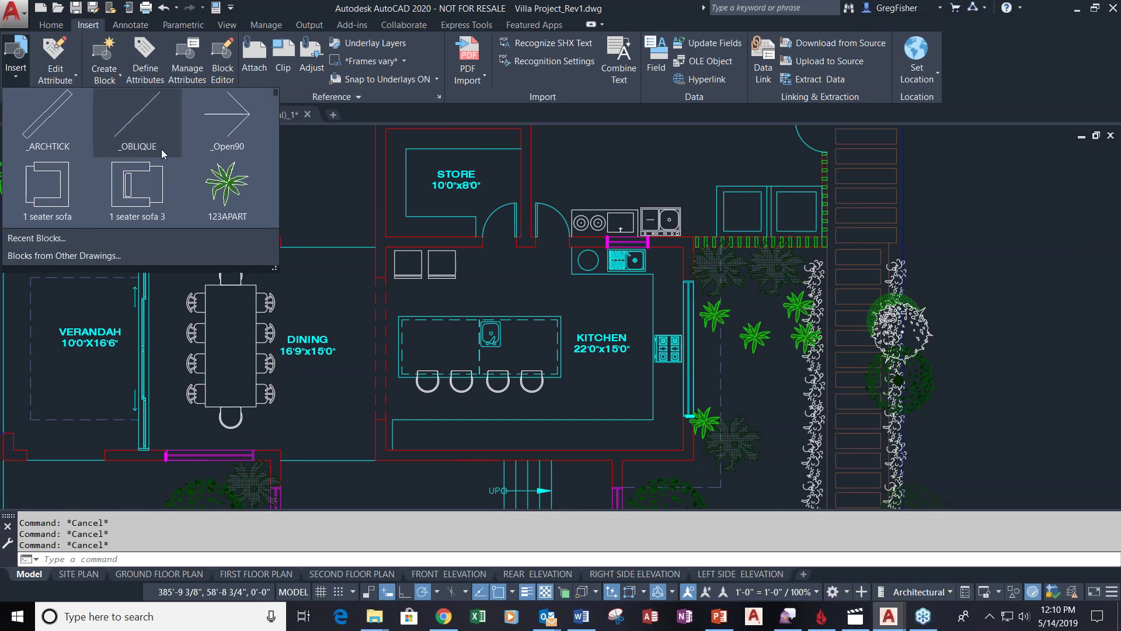
Review the recent blocks and the blocks from other drawings in the Blocks palette, and close the palette
click(42, 239)
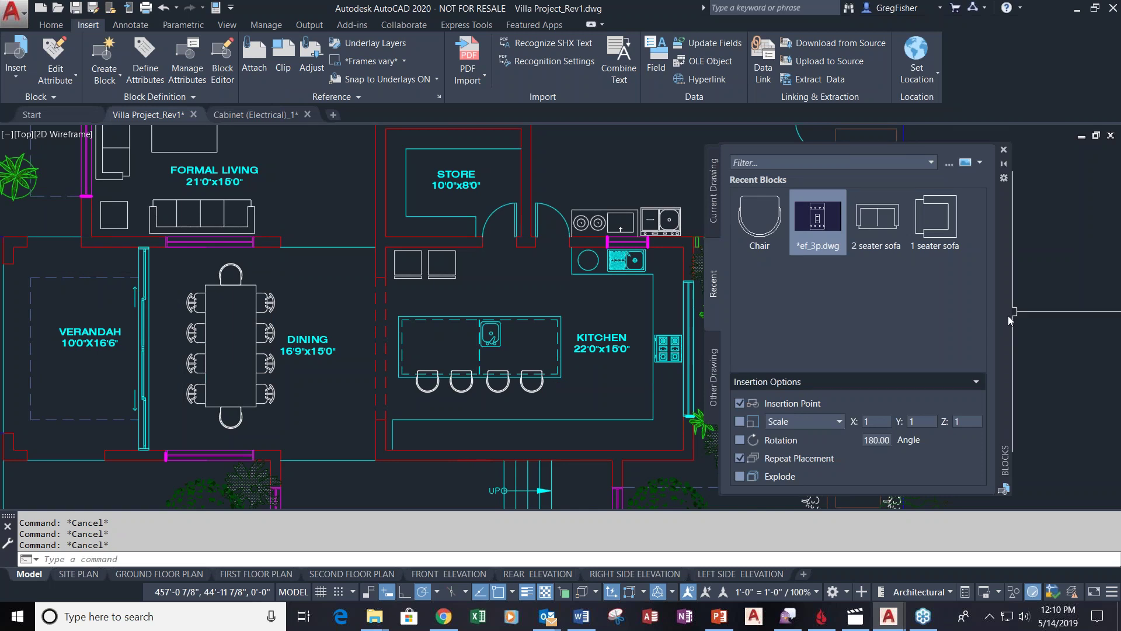
drag(1008, 303, 963, 317)
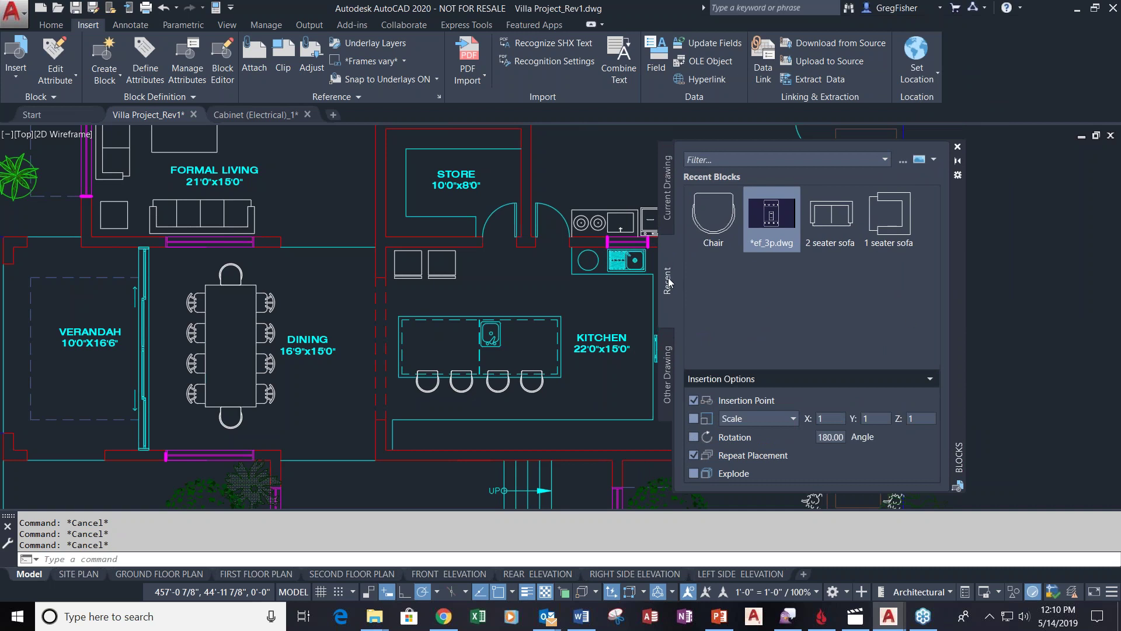
click(957, 147)
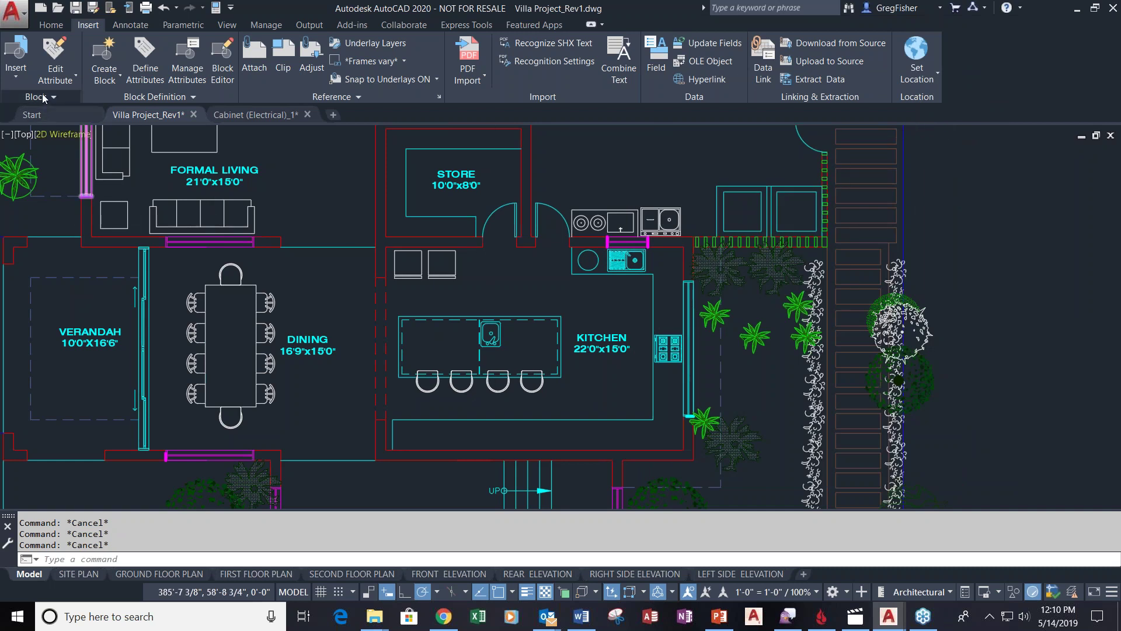
click(12, 80)
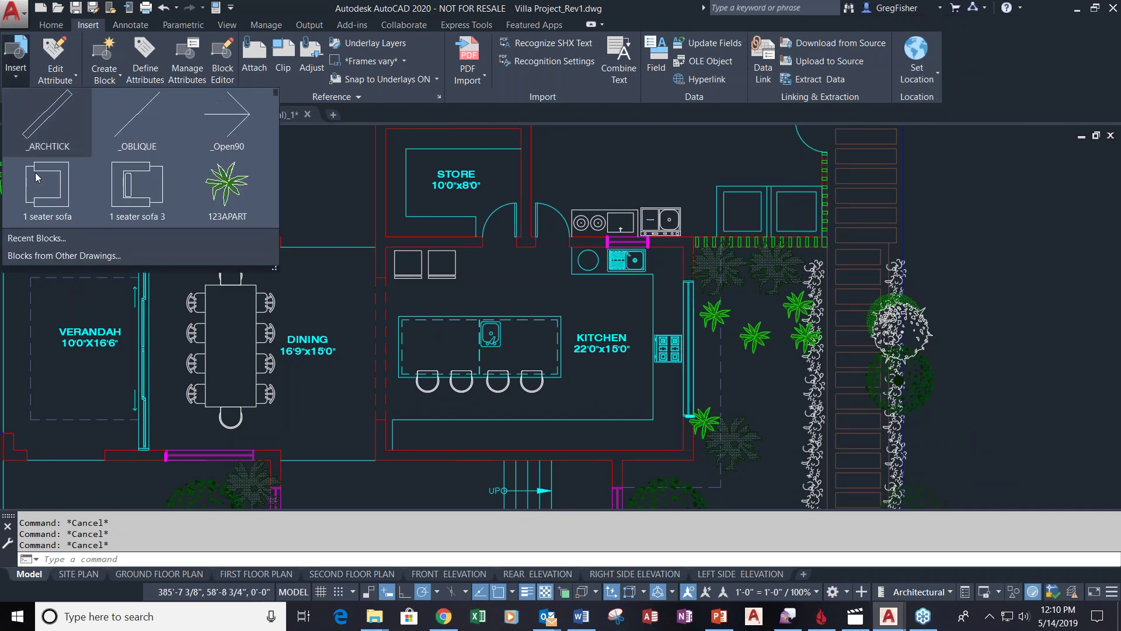
click(60, 256)
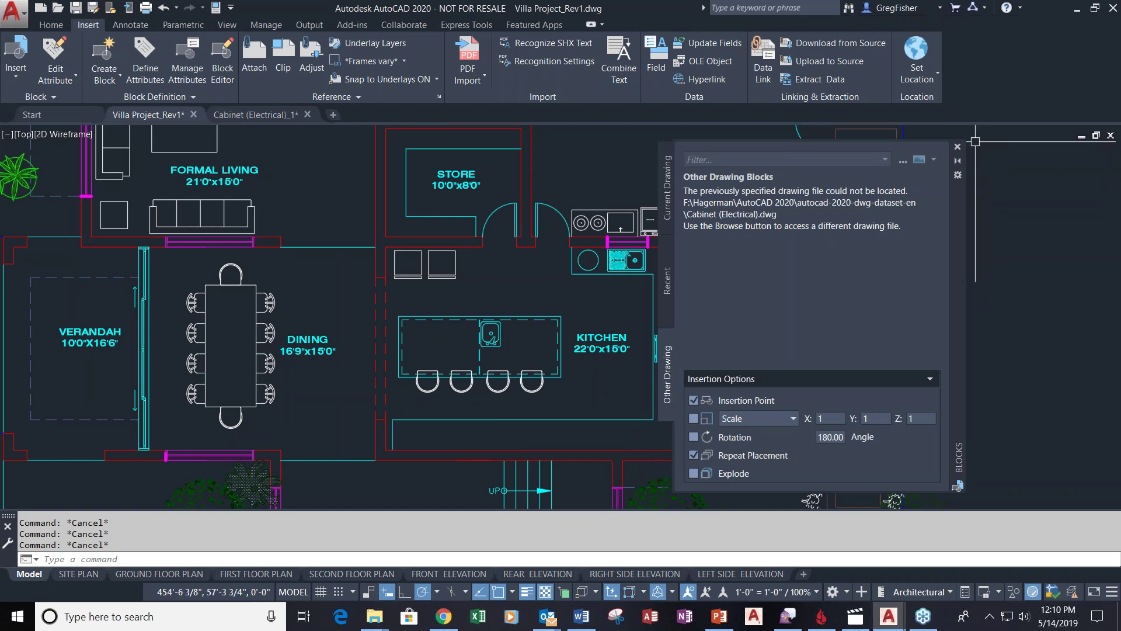
click(958, 148)
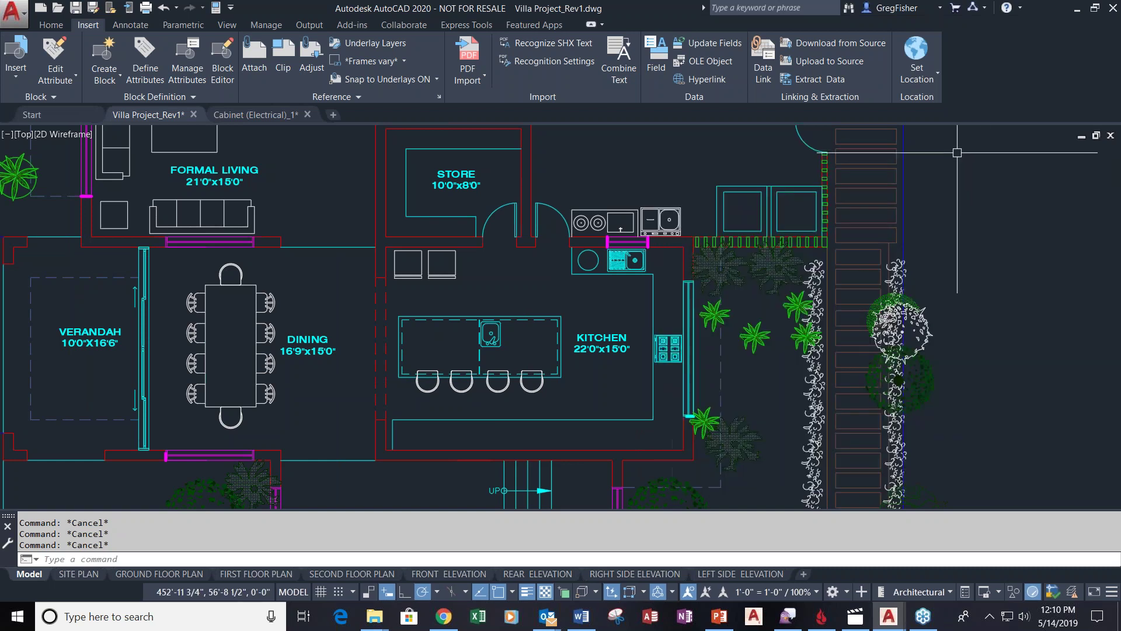
Reopen the Blocks palette and display the blocks of the current drawing
click(225, 25)
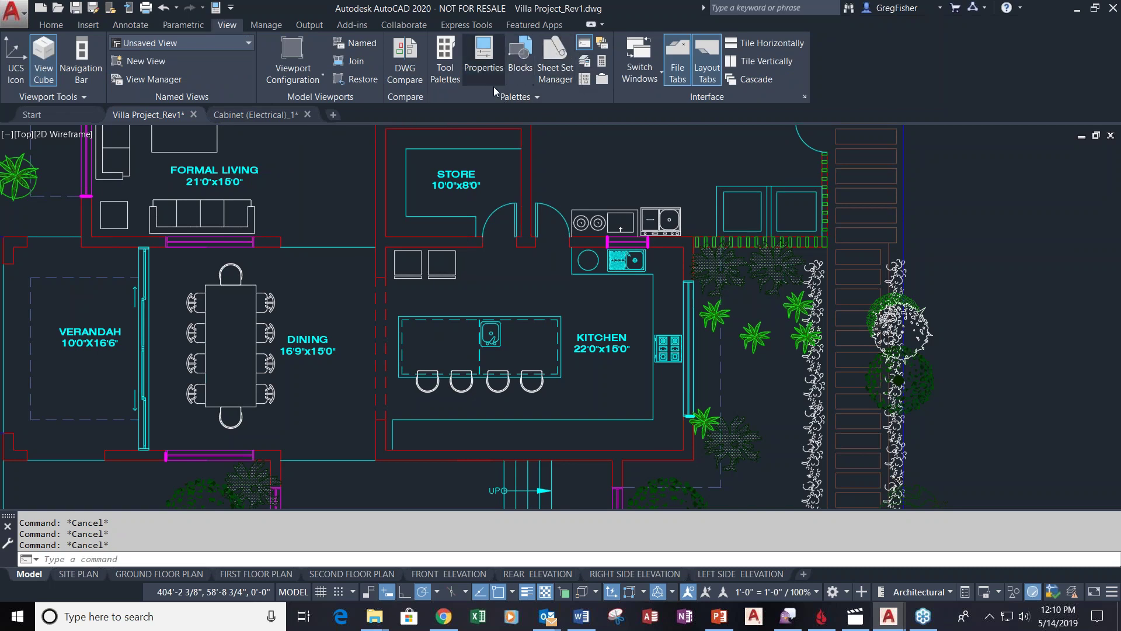
click(524, 68)
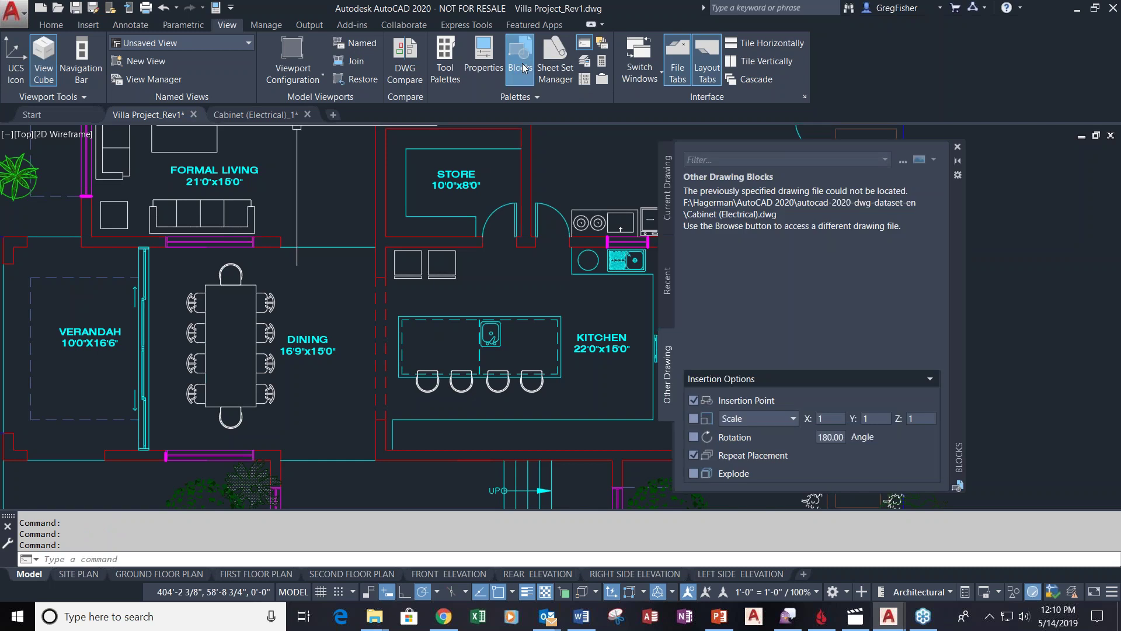
click(667, 209)
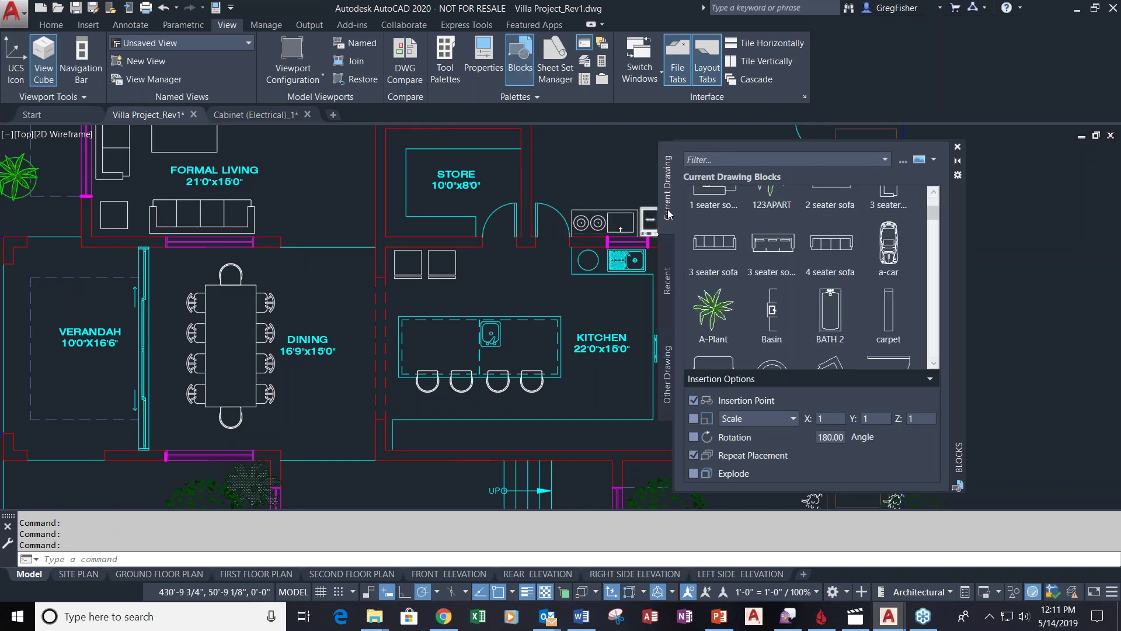
click(804, 263)
key(Escape)
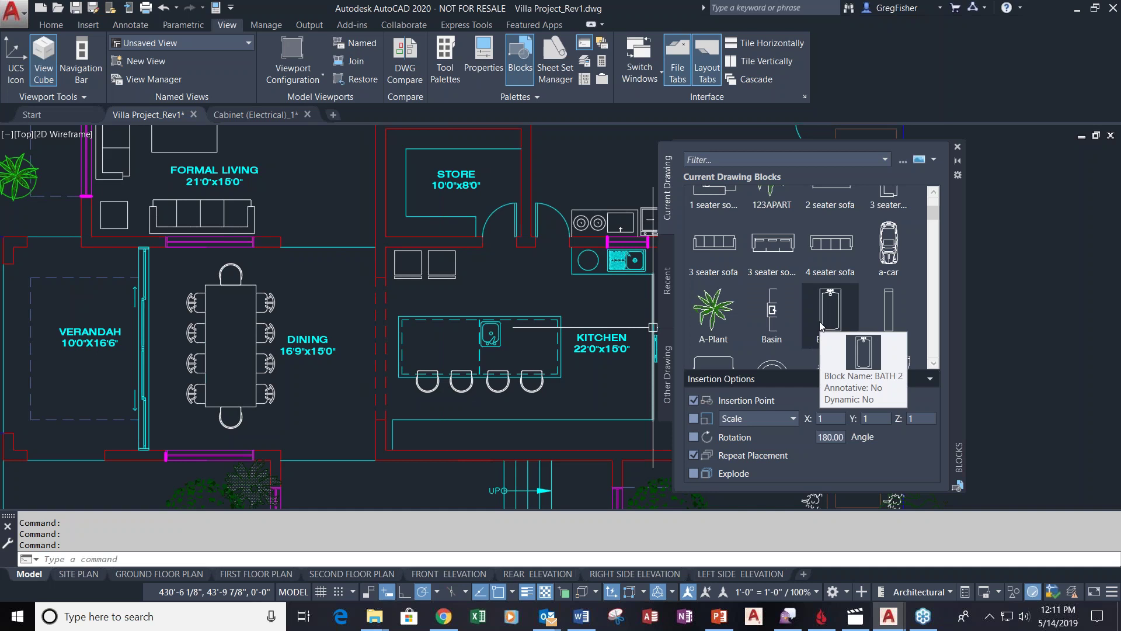
Insert one 4 seater sofa block in the empty area east of the villa plan and end the repeated placement
click(832, 252)
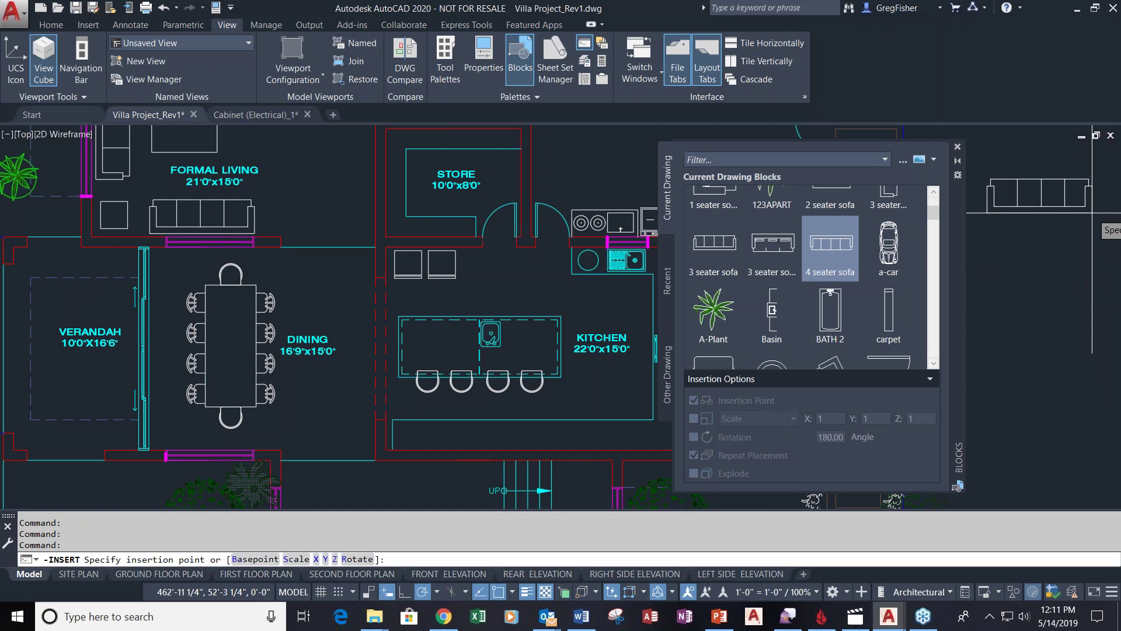
click(1092, 213)
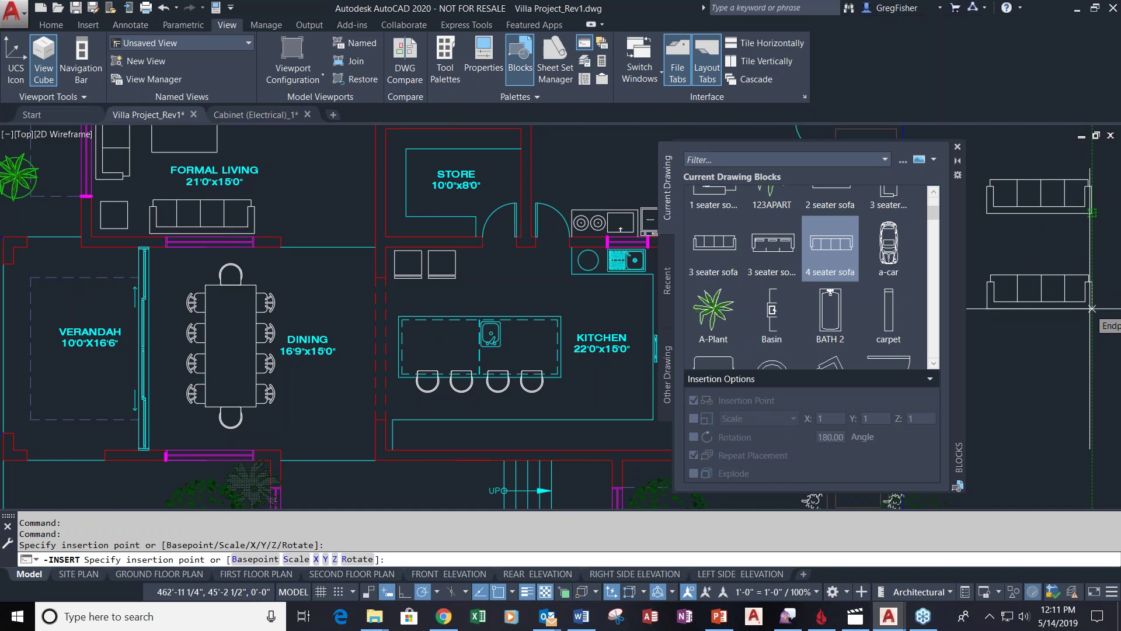
key(Escape)
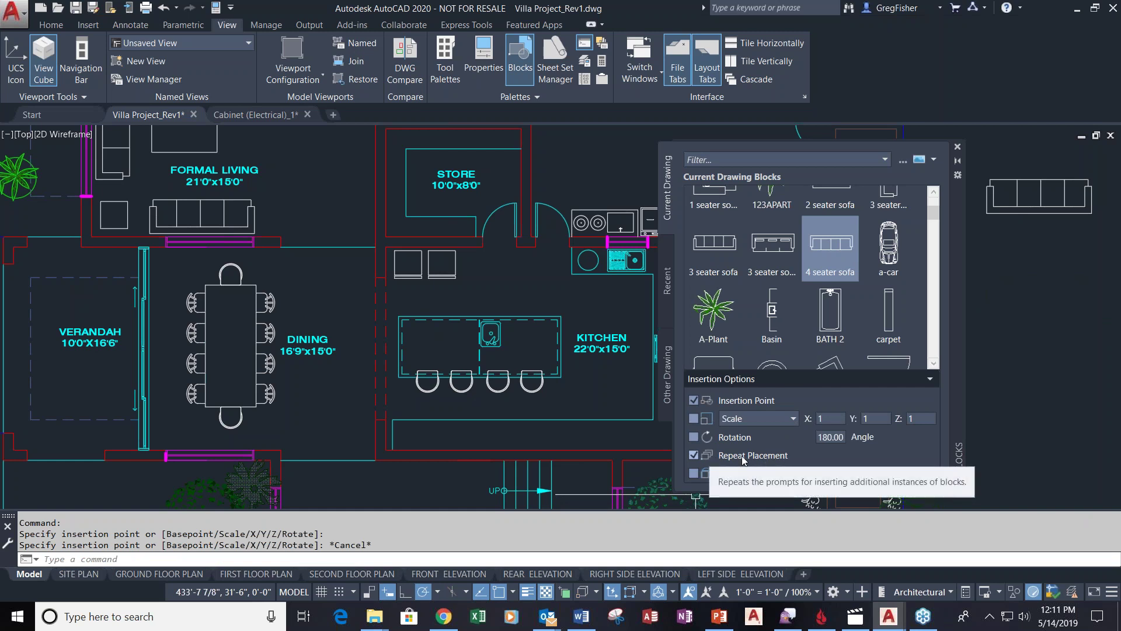
Turn off Repeat Placement and insert a second 4 seater sofa below the first one
click(694, 455)
click(833, 243)
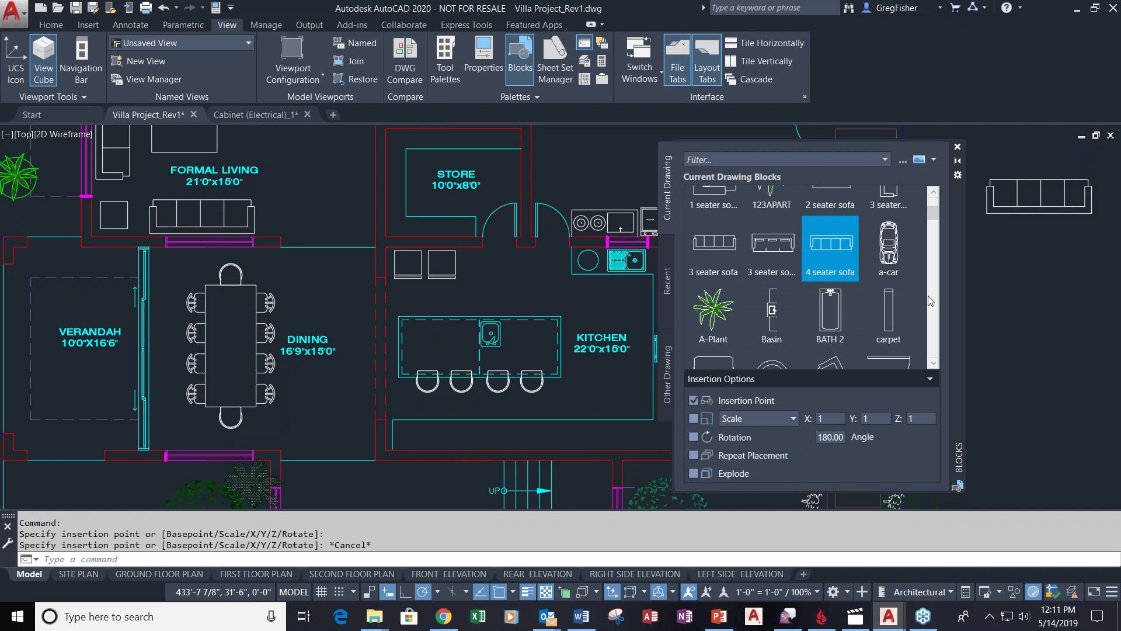
click(1094, 288)
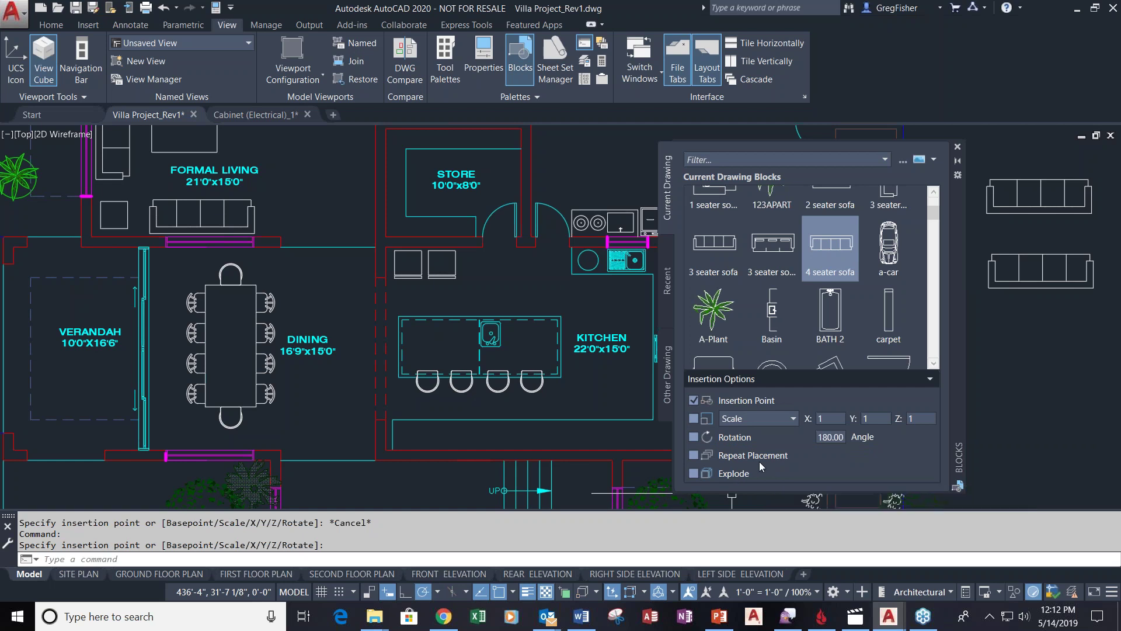
Insert a 4 seater sofa with X and Y scale 2 and rotation 90 to the right of the two sofas
click(831, 418)
text(2)
key(Tab)
text(2)
click(845, 437)
text(90)
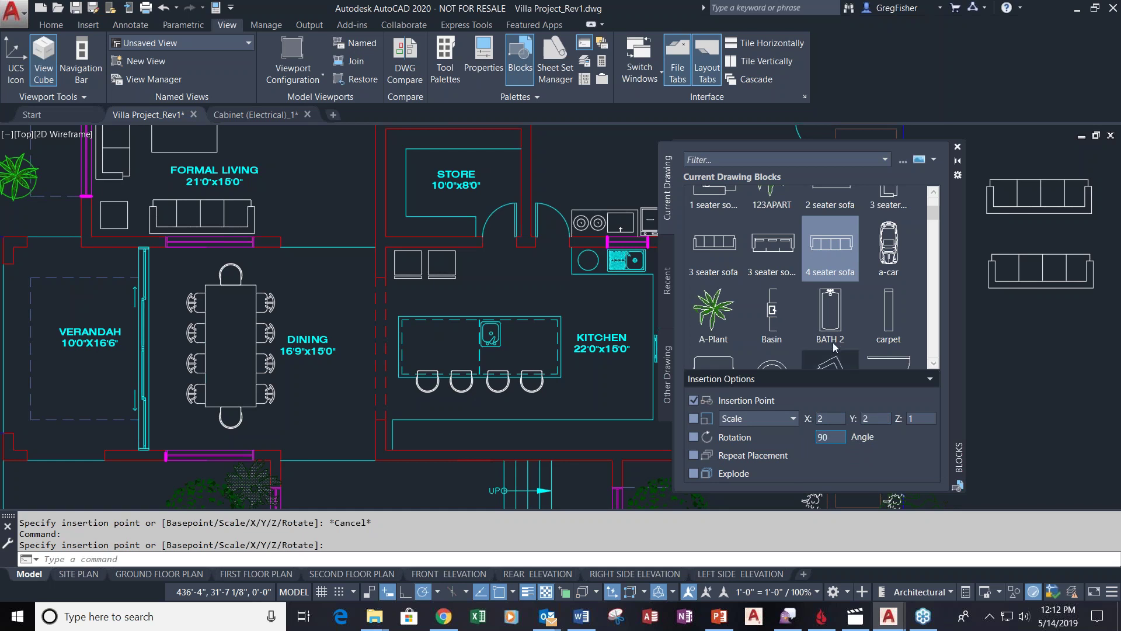
click(841, 256)
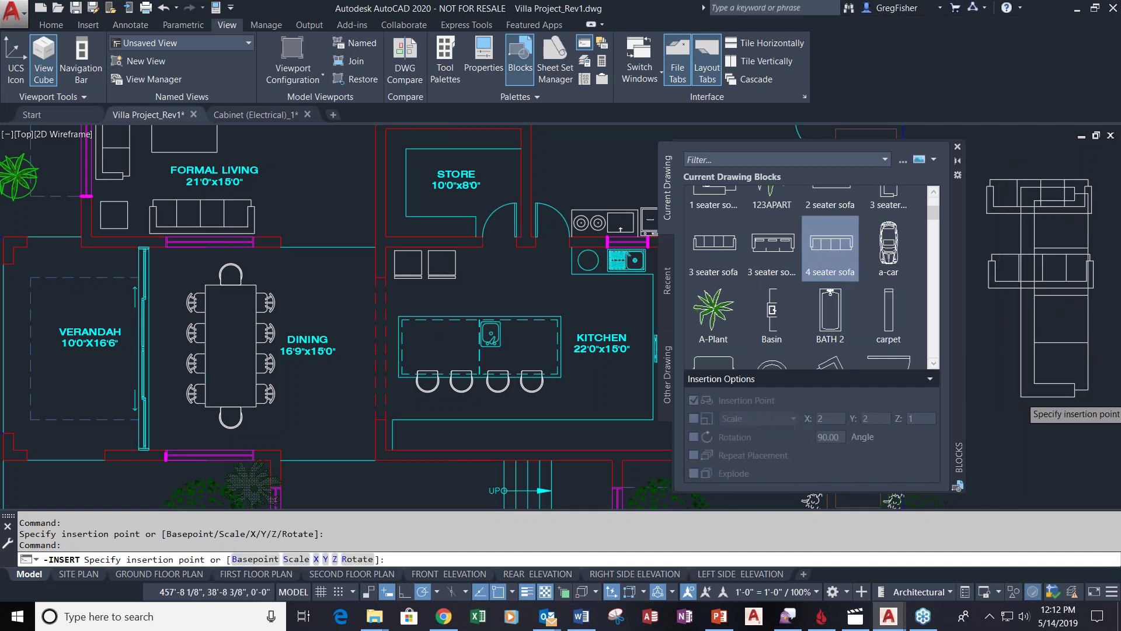
scroll(993, 380, down, 3)
middle_drag(937, 418, 1003, 409)
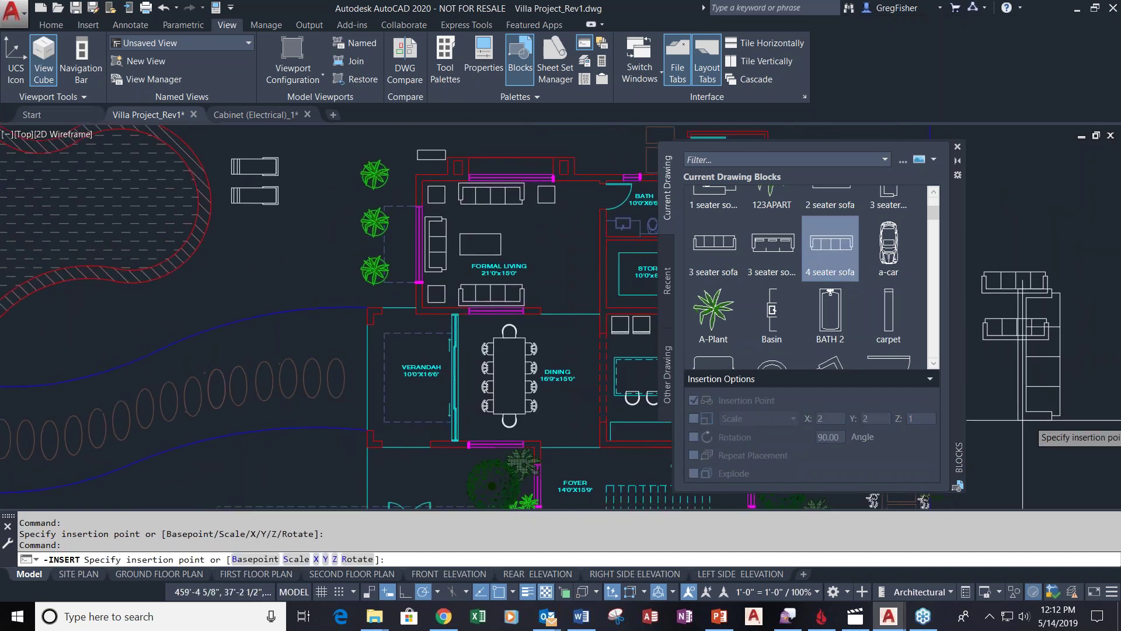
click(1070, 364)
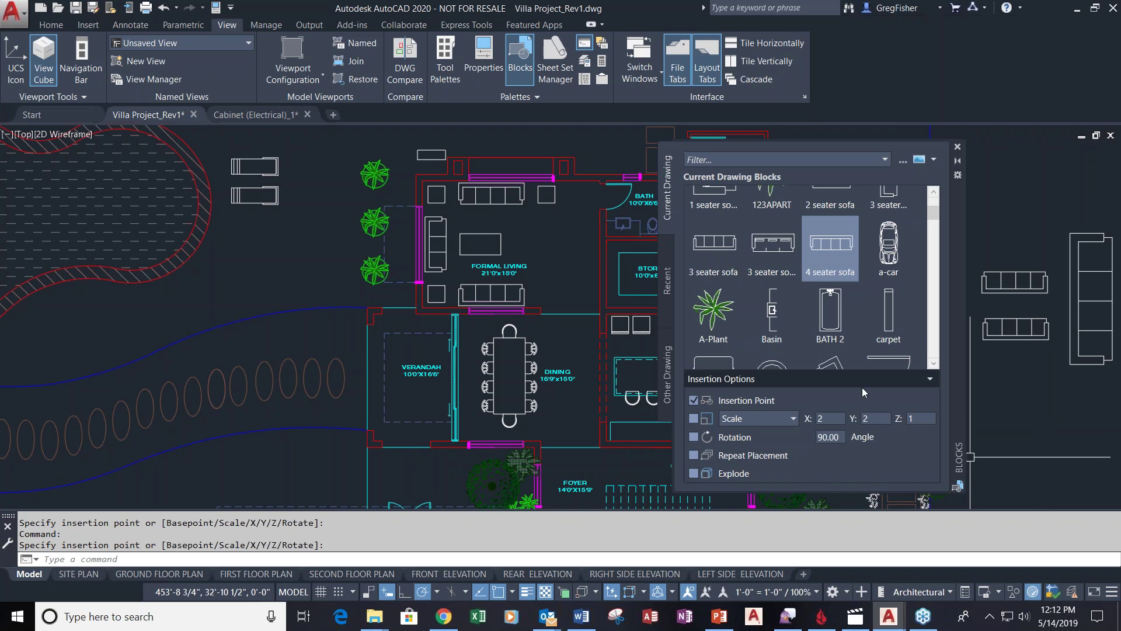
Drop another 4 seater sofa straight from the Blocks palette into the empty space below the two smaller sofas
click(825, 239)
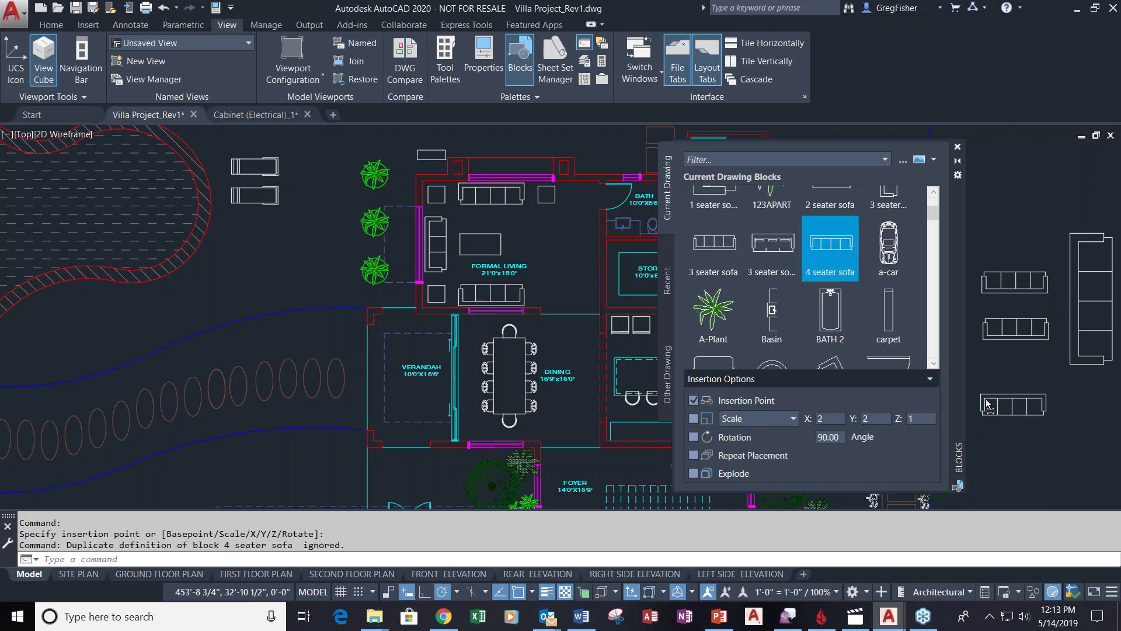
drag(1014, 440, 1007, 399)
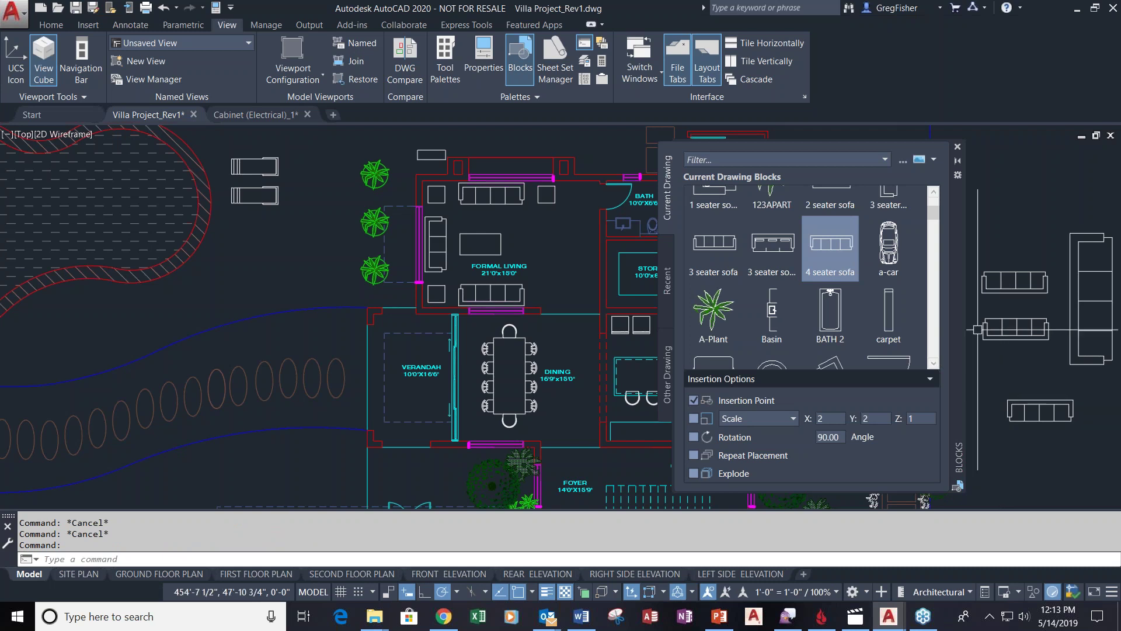
click(844, 255)
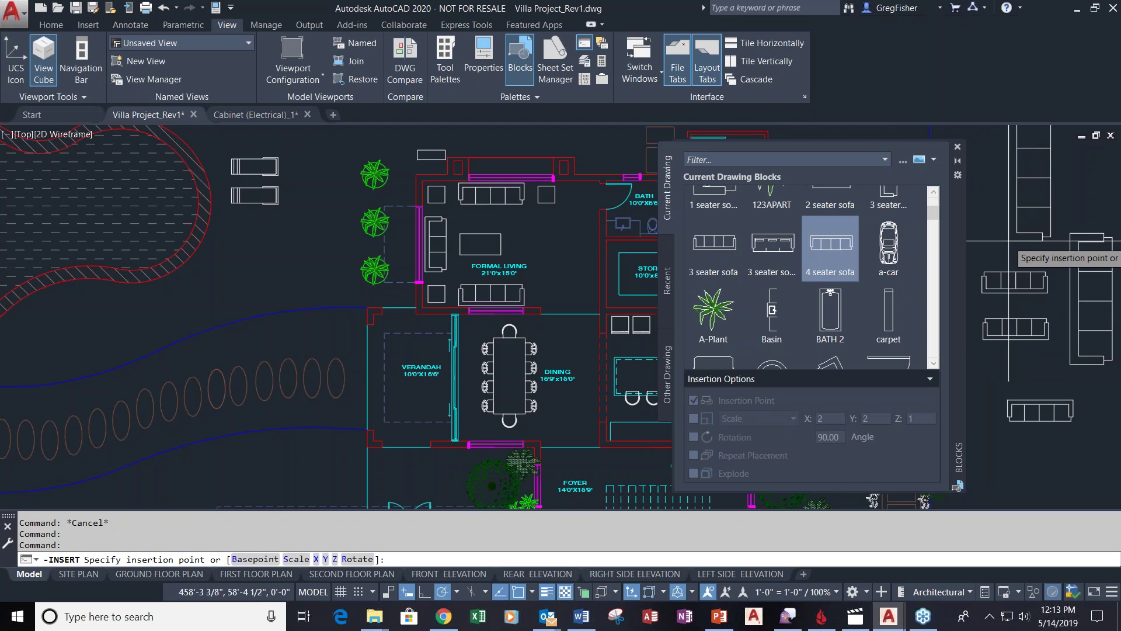
key(Escape)
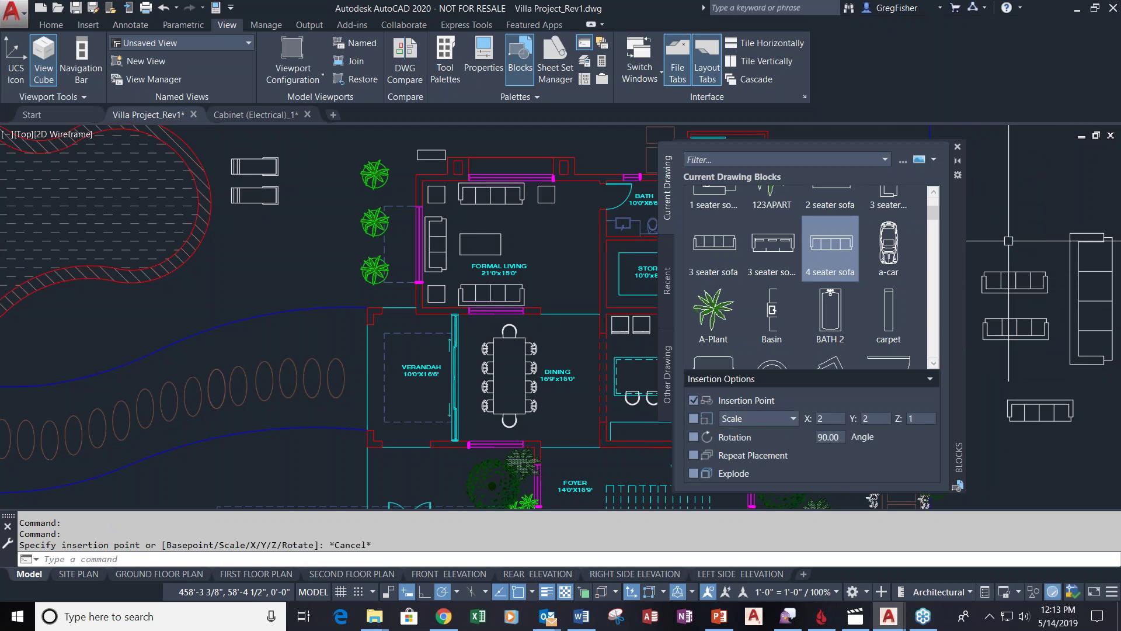
Show the recent blocks and look up the block name of the leftmost lower device in the Cabinet (Electrical)_1 drawing
click(668, 281)
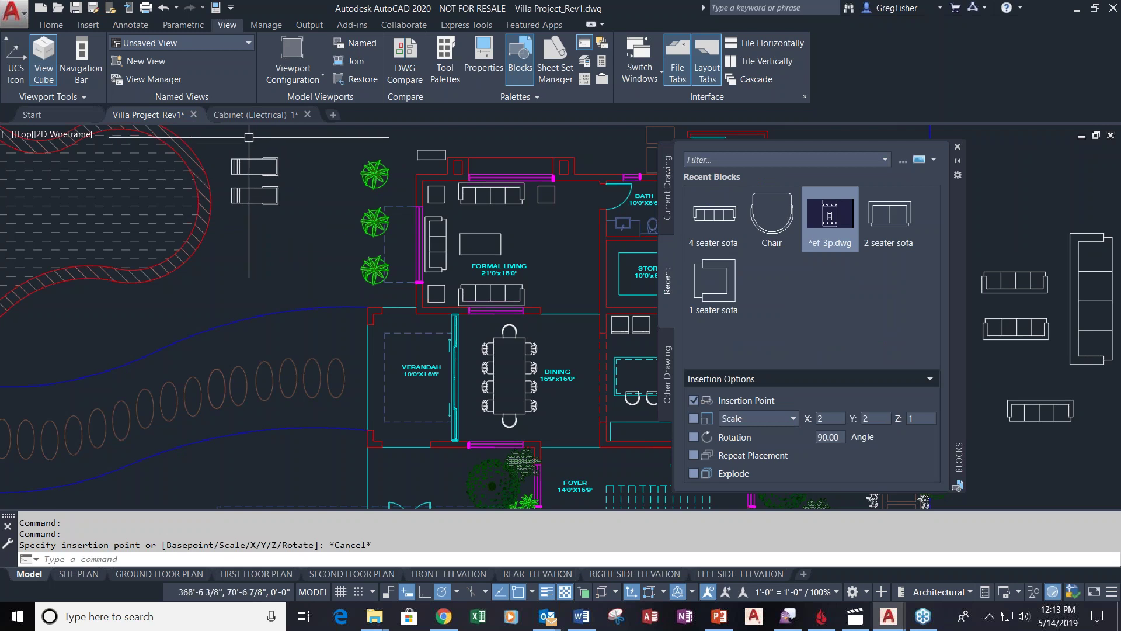
click(247, 115)
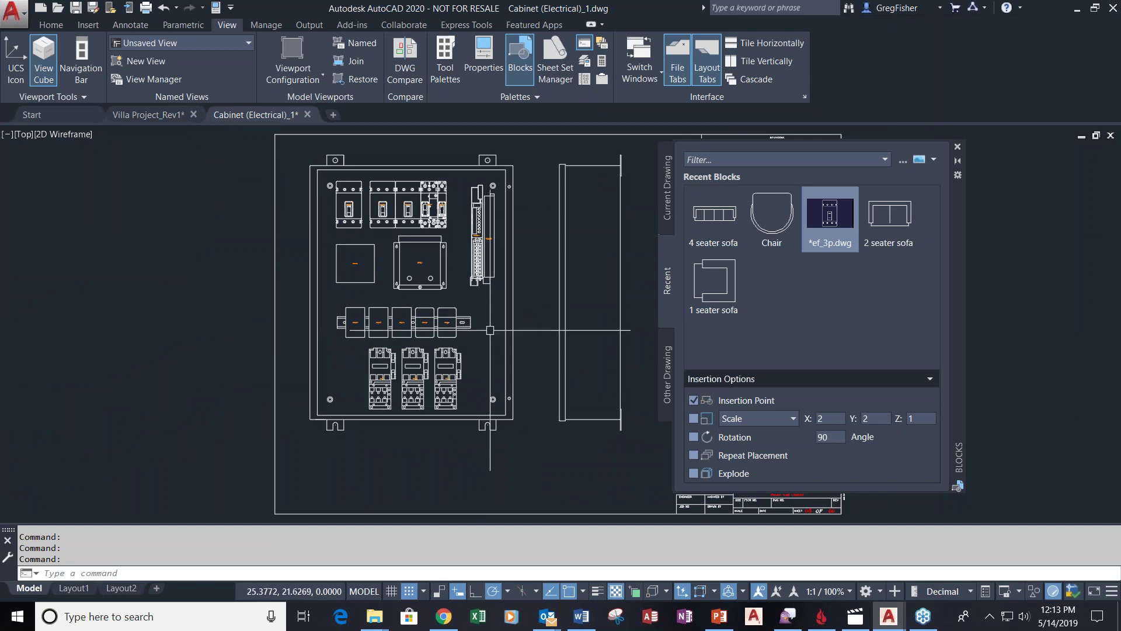
scroll(375, 382, up, 4)
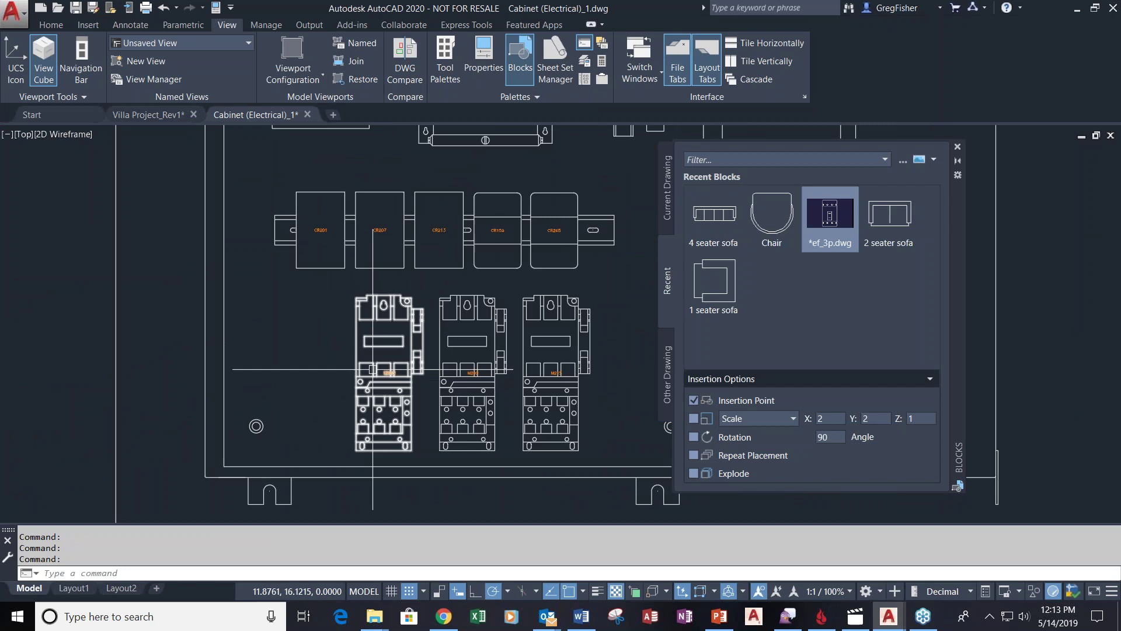
double_click(375, 377)
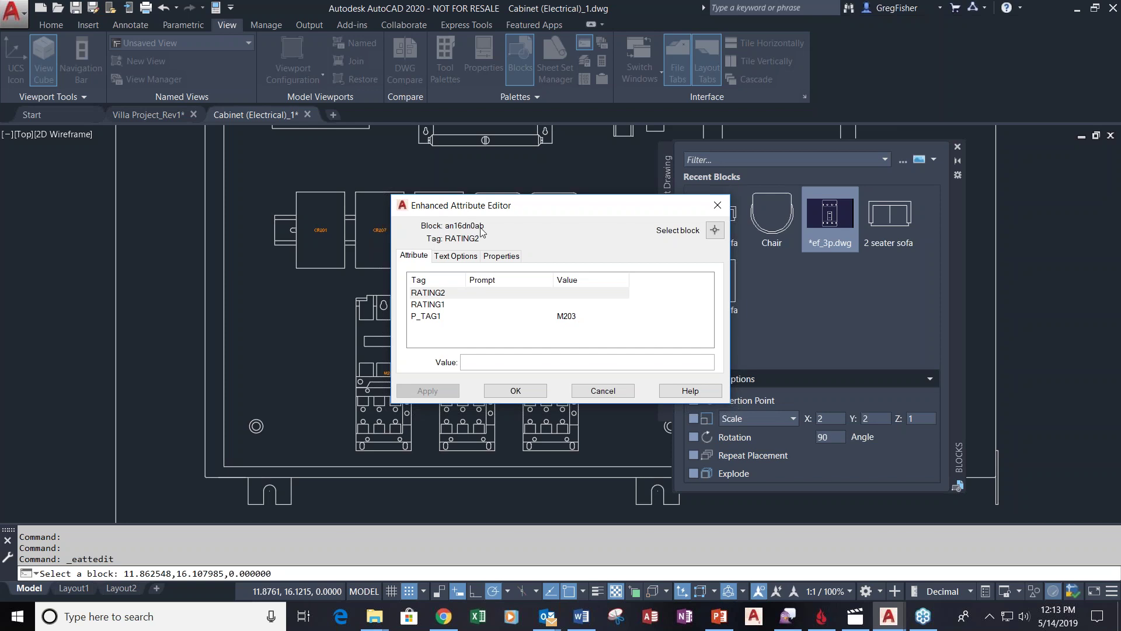
click(604, 391)
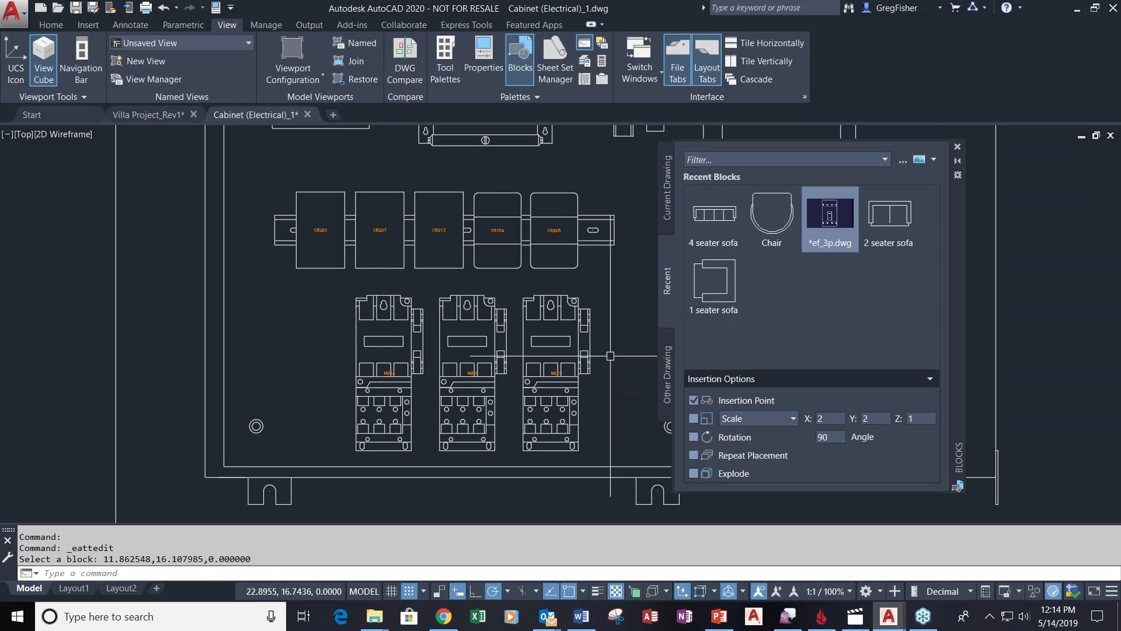
Write the existing block an16dn0ab out to the file C:\AutoCAD2020\an16dn0ab.dwg with unitless insert units
text(w)
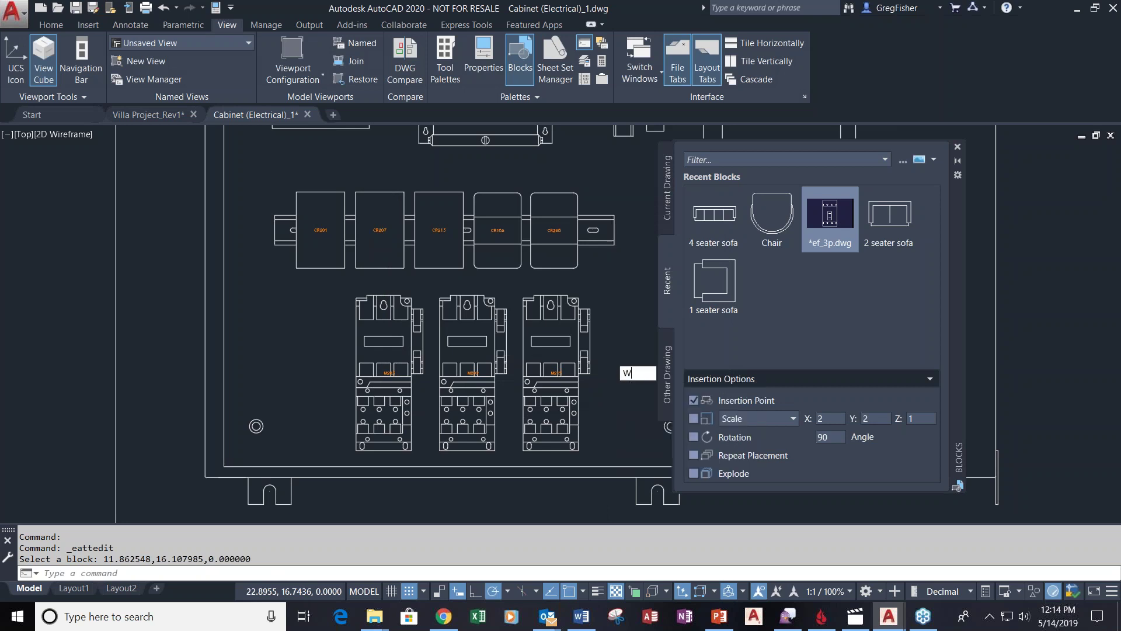
key(Return)
click(132, 144)
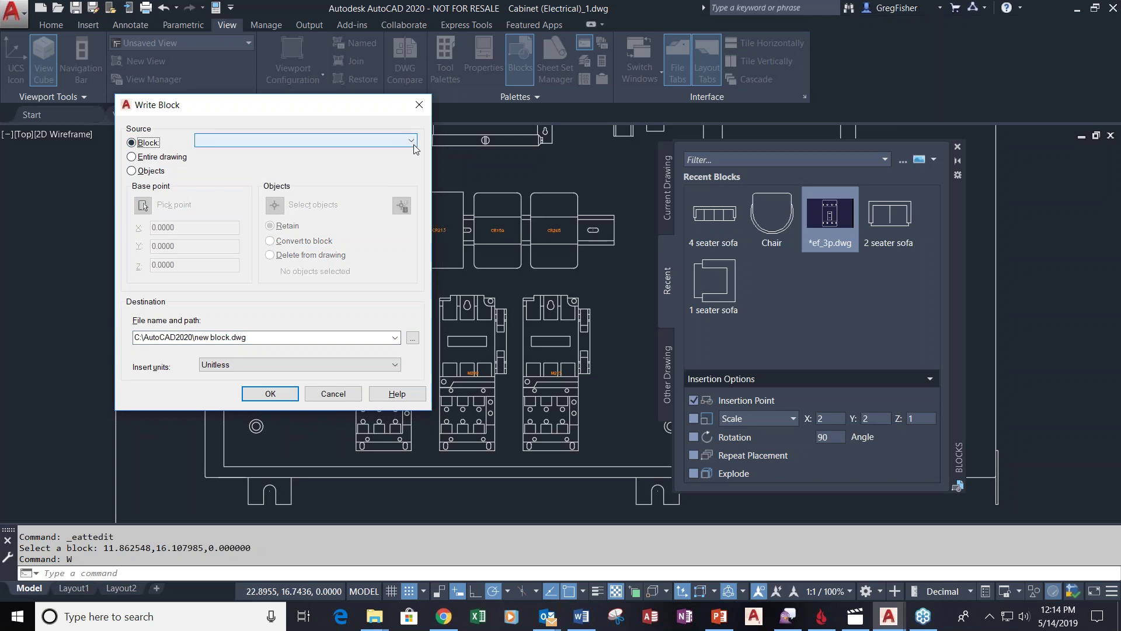
click(412, 141)
drag(413, 174, 416, 214)
click(257, 358)
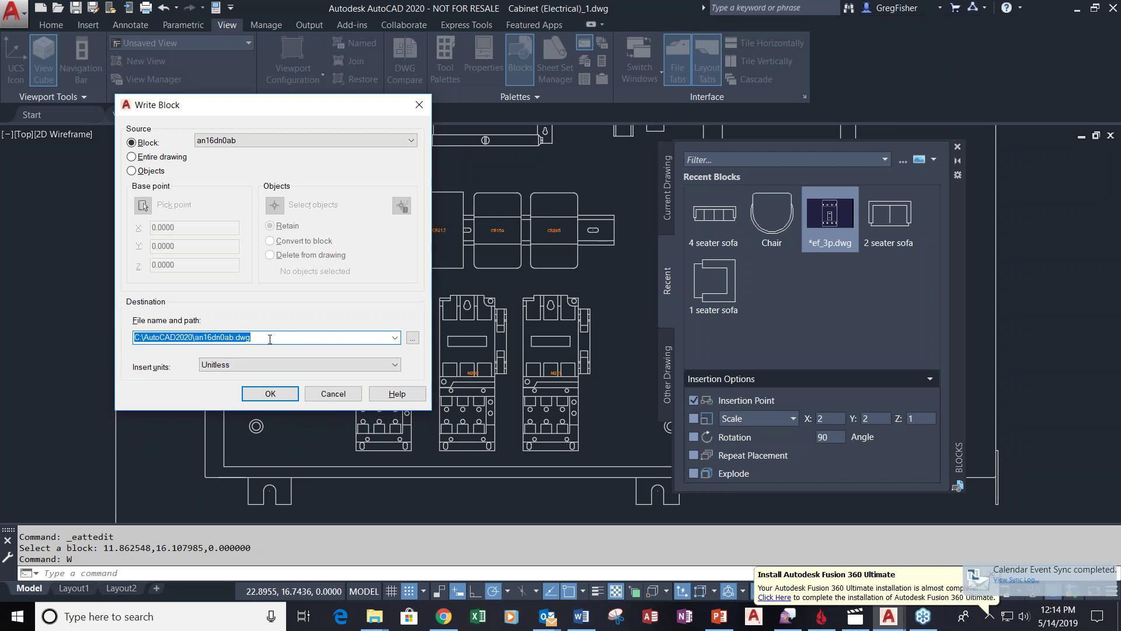
click(286, 397)
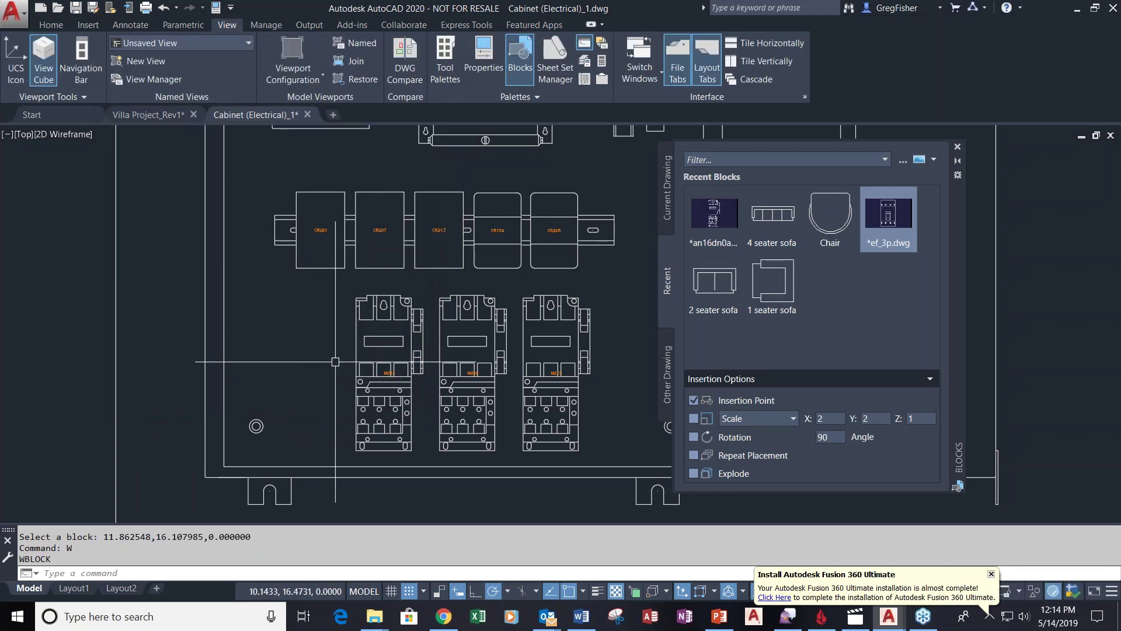
Check the recent blocks from the Villa Project_Rev1 drawing and start a new blank drawing
mouse_move(733, 212)
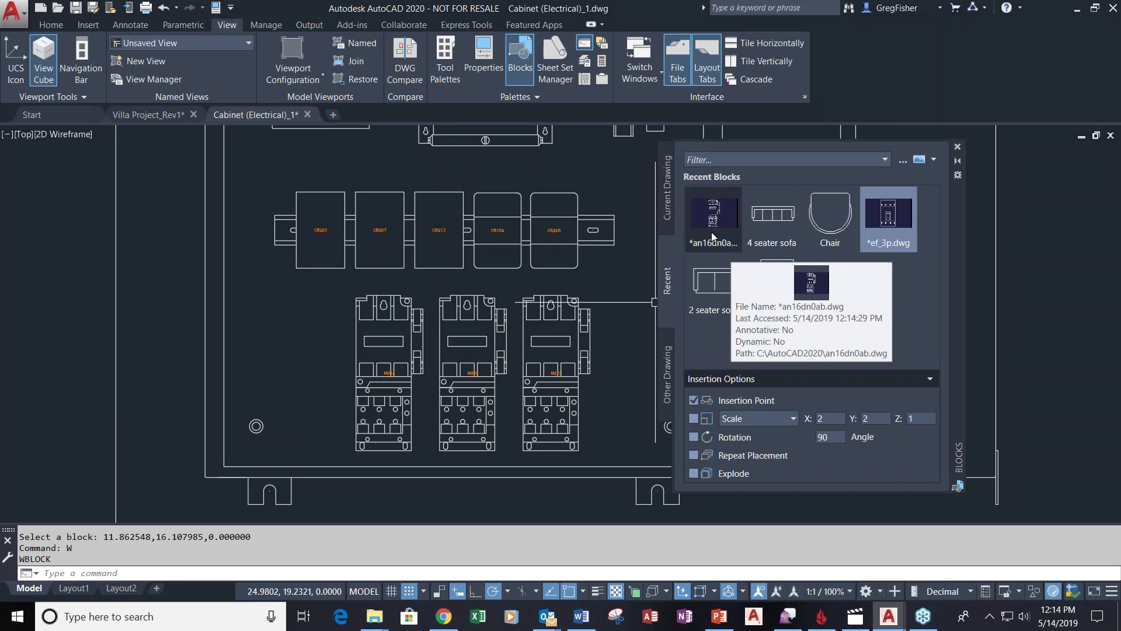
click(127, 115)
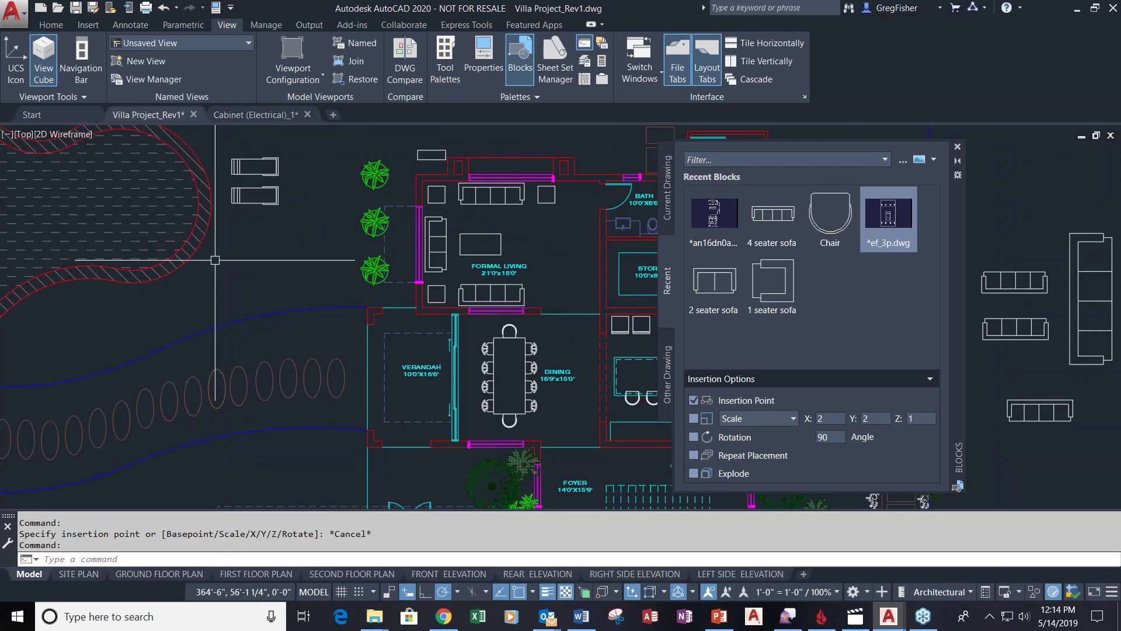
click(333, 115)
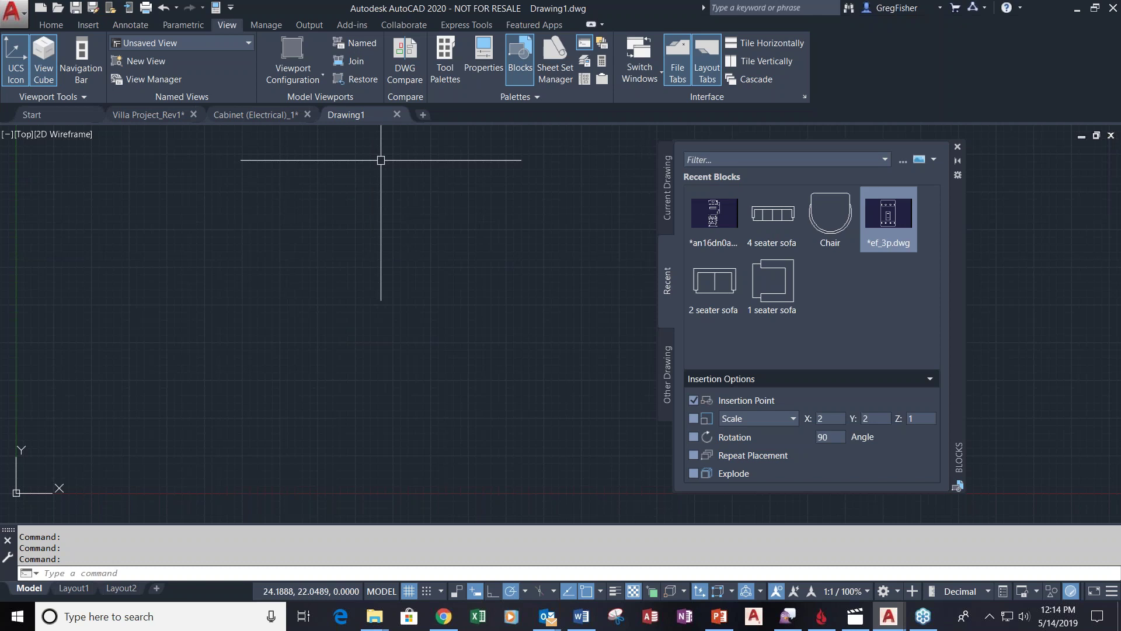
Close the blank Drawing1 and review the insertion and removal options for the ef_3p.dwg recent block
click(398, 115)
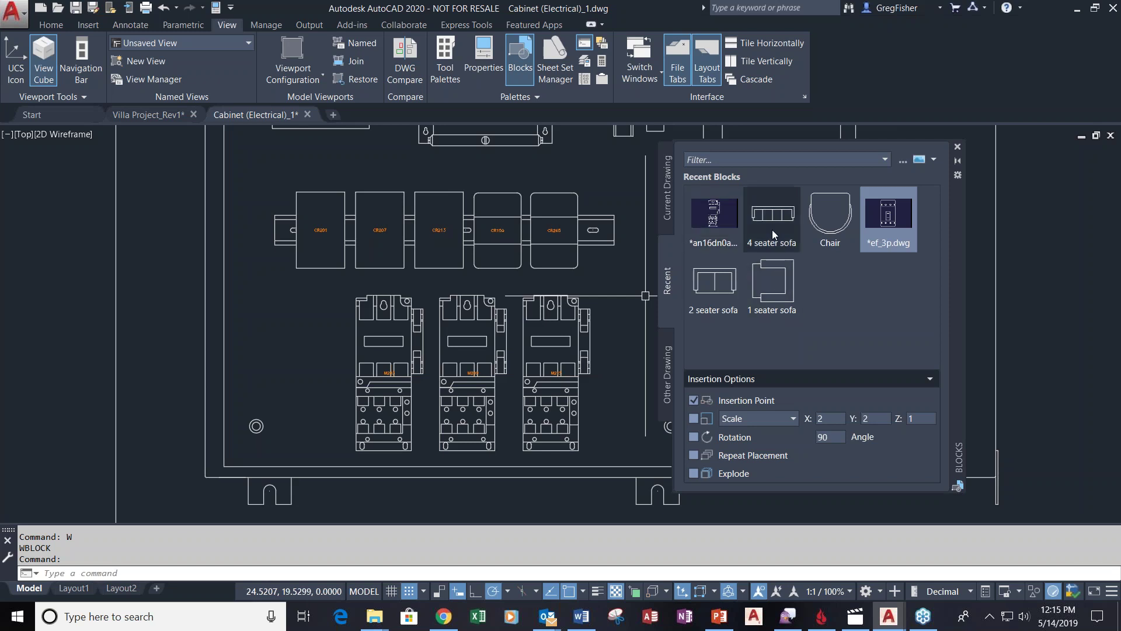
right_click(885, 211)
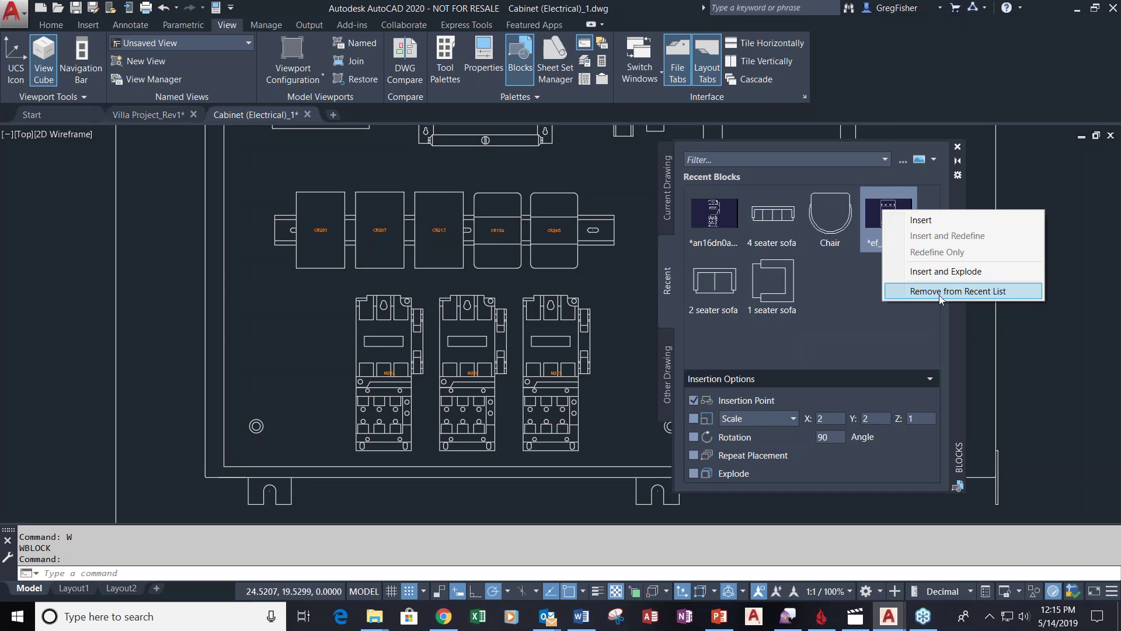
click(867, 328)
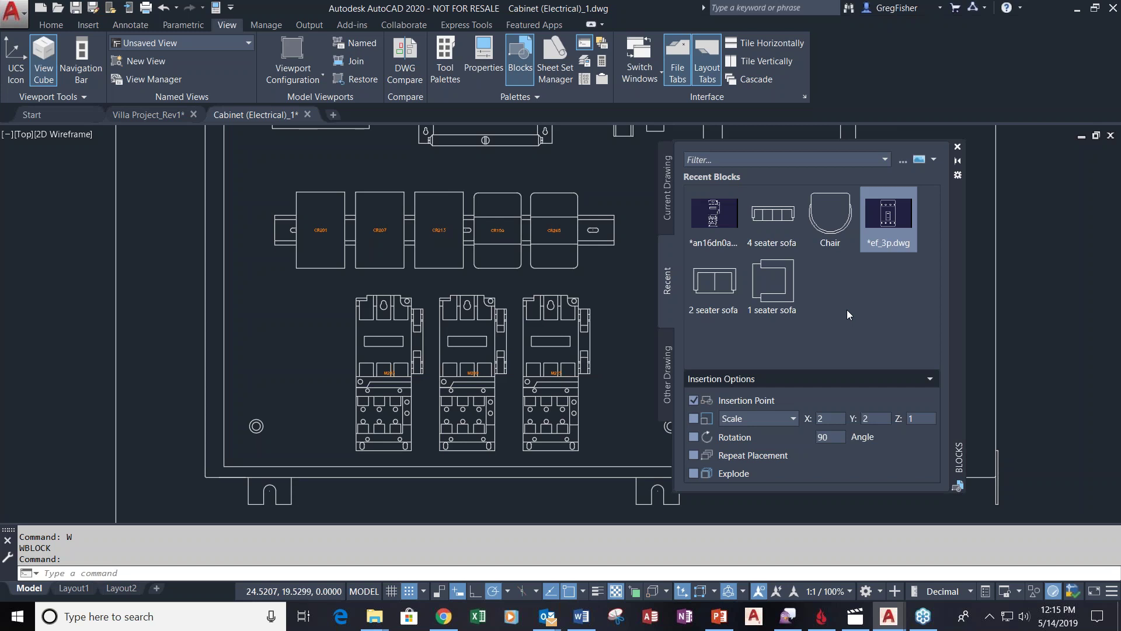
Load C:\AutoCAD2020\123APART.dwg as the other drawing in the Blocks palette
click(668, 366)
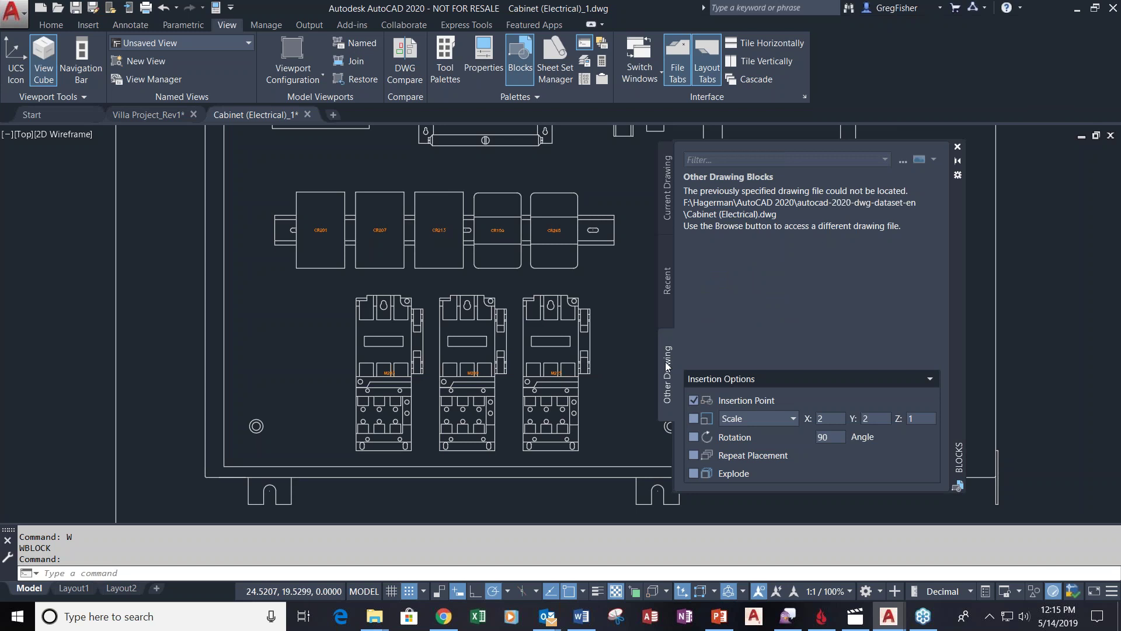
click(902, 161)
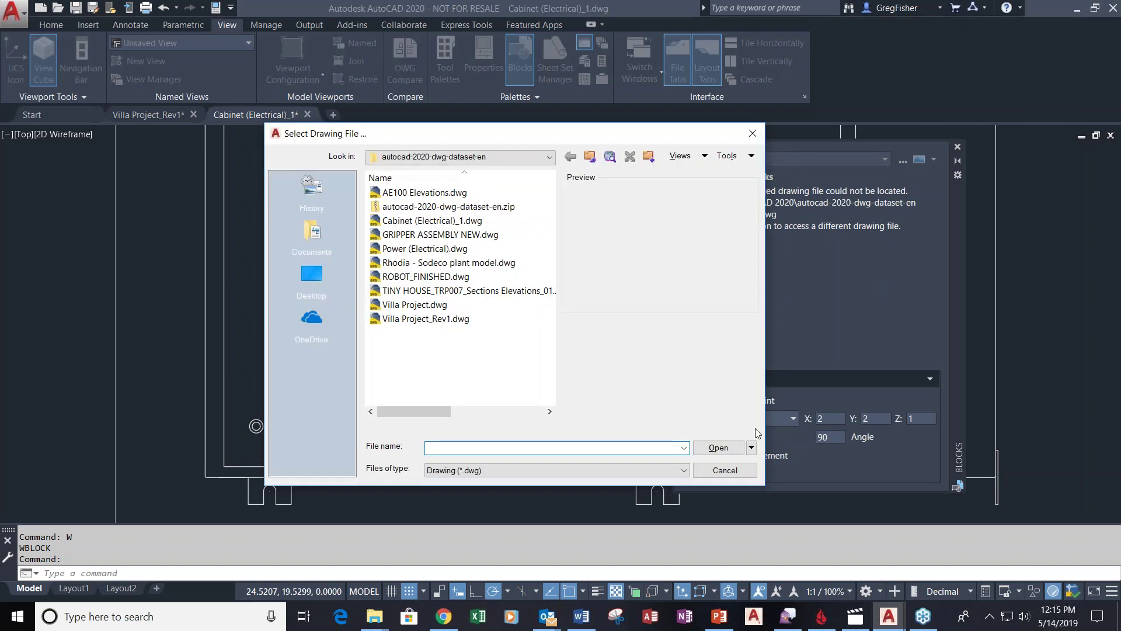
click(734, 469)
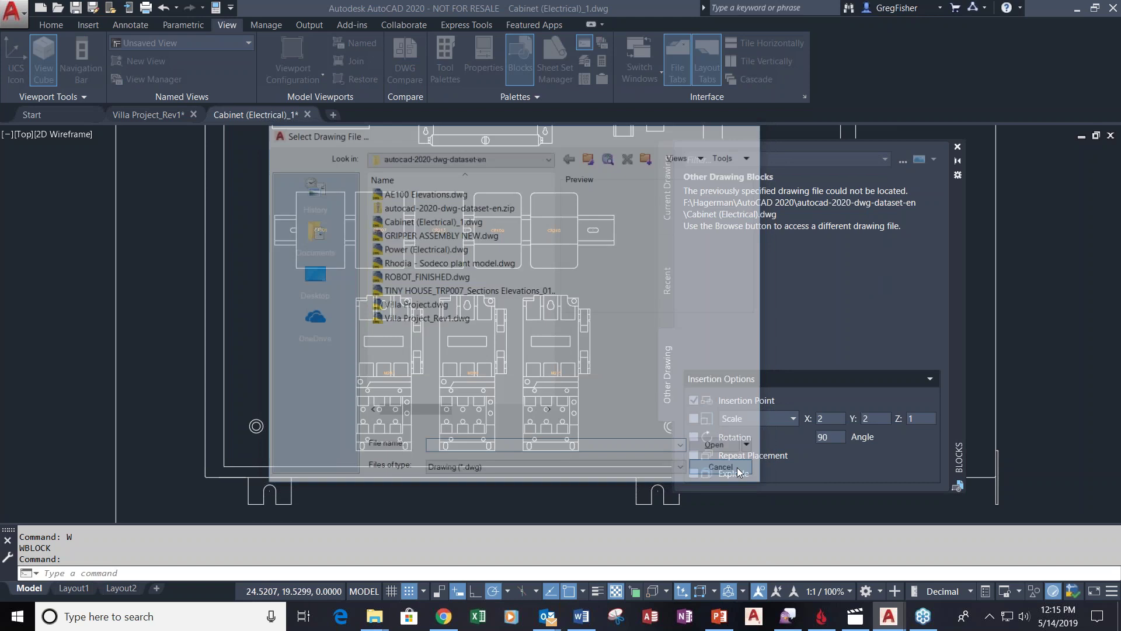
click(903, 161)
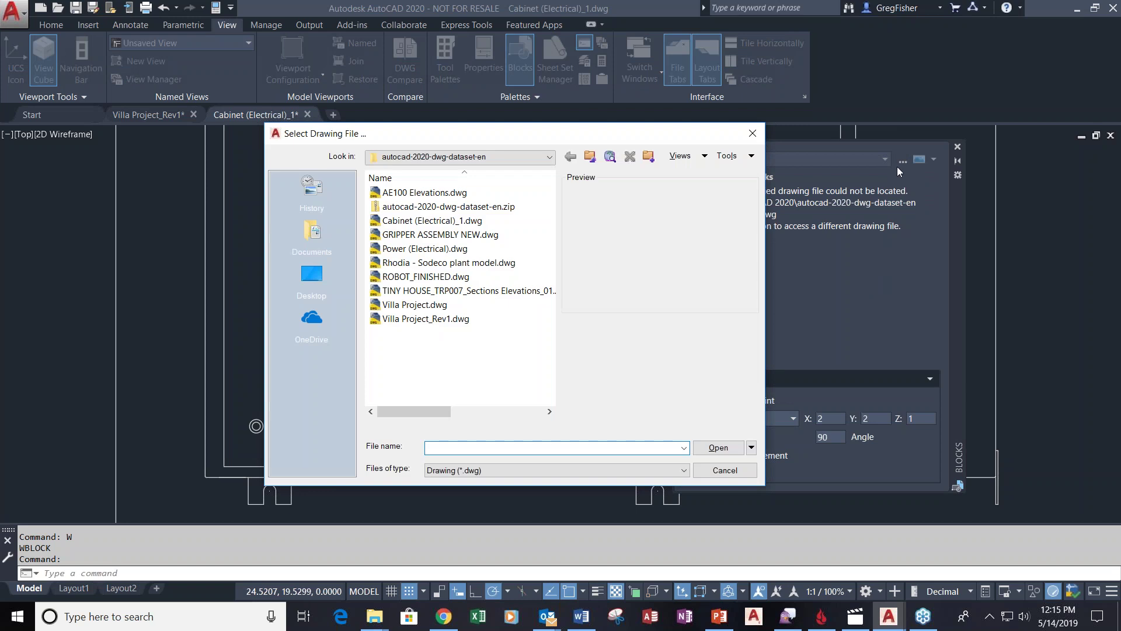
click(552, 159)
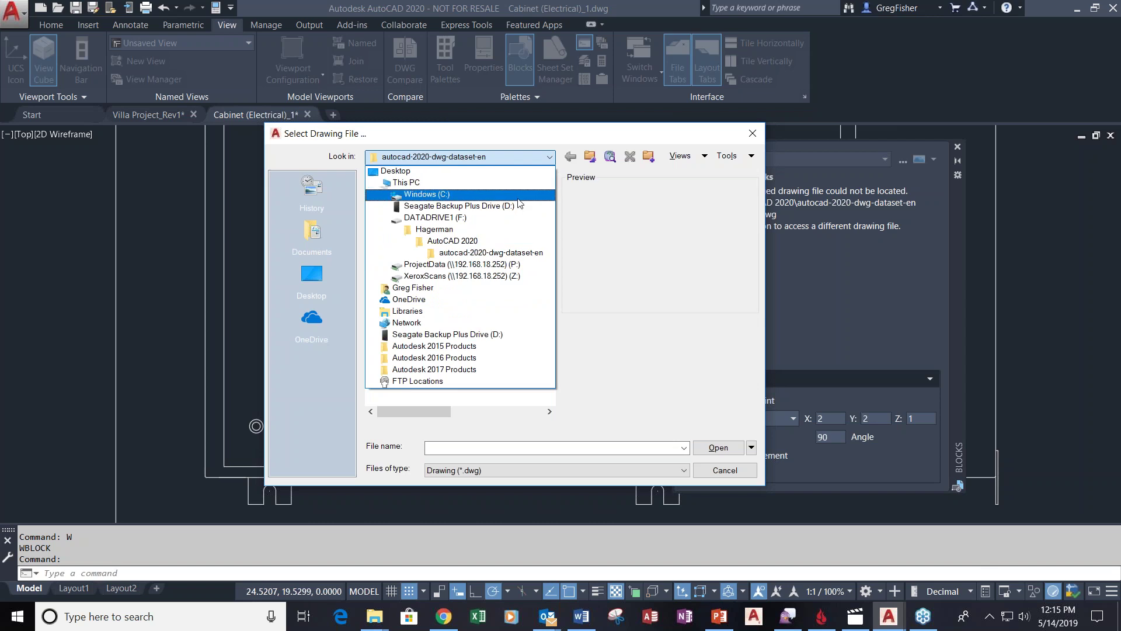
click(519, 196)
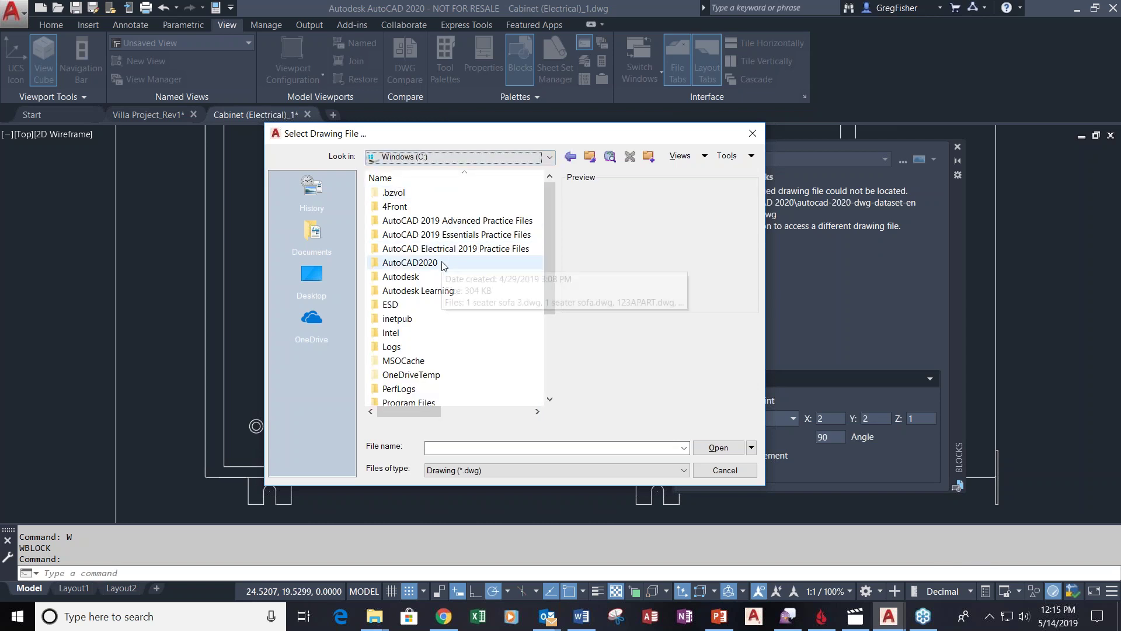
double_click(436, 265)
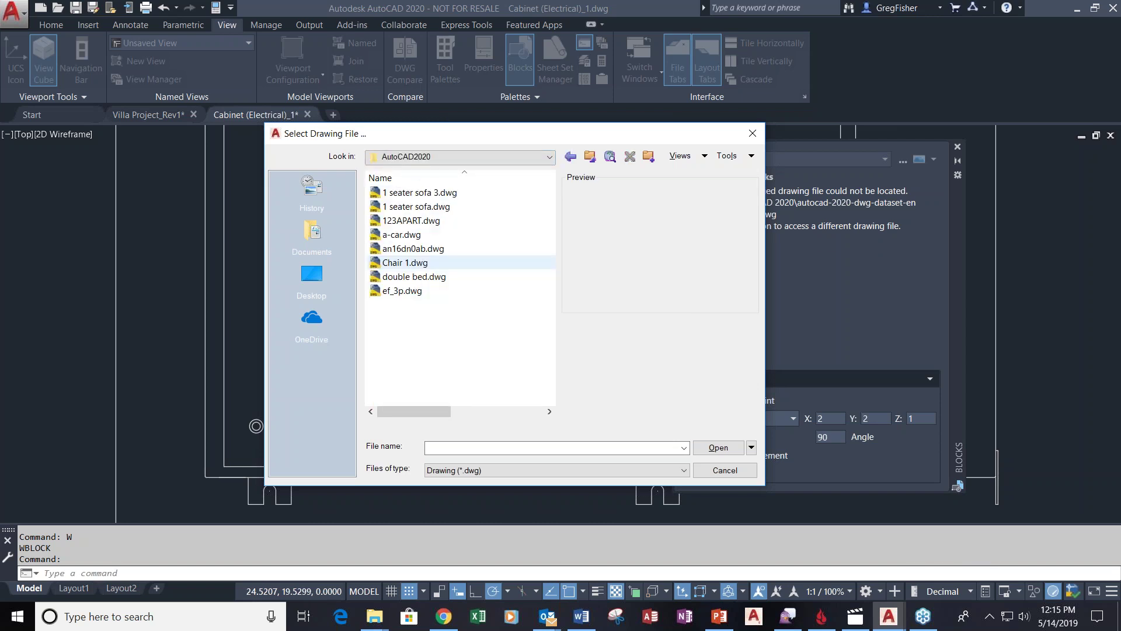
click(428, 225)
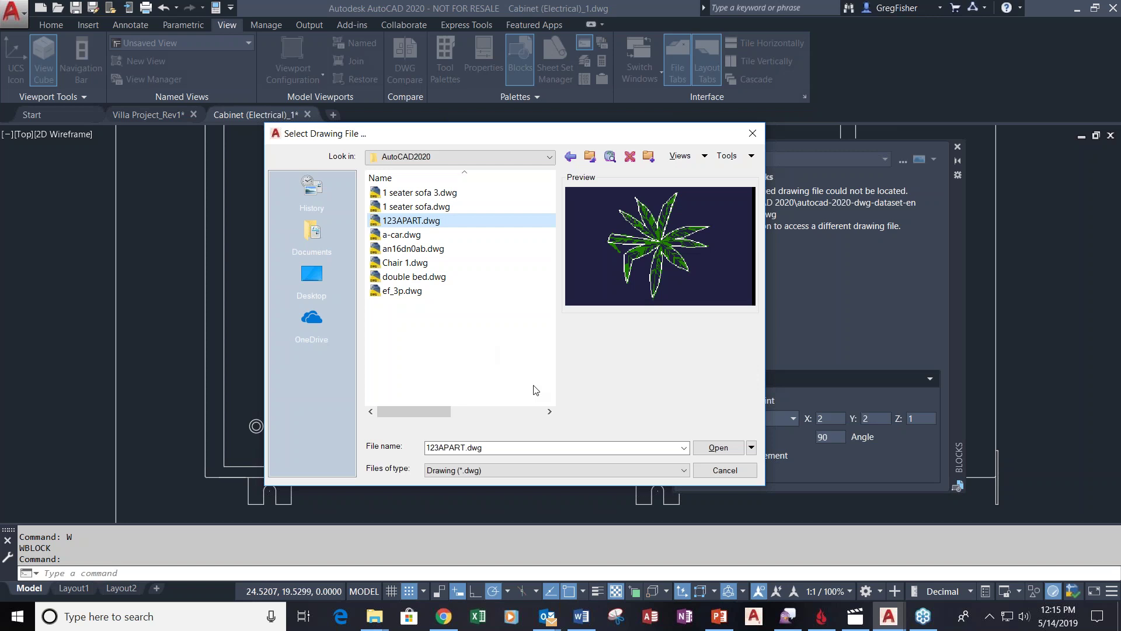
click(717, 448)
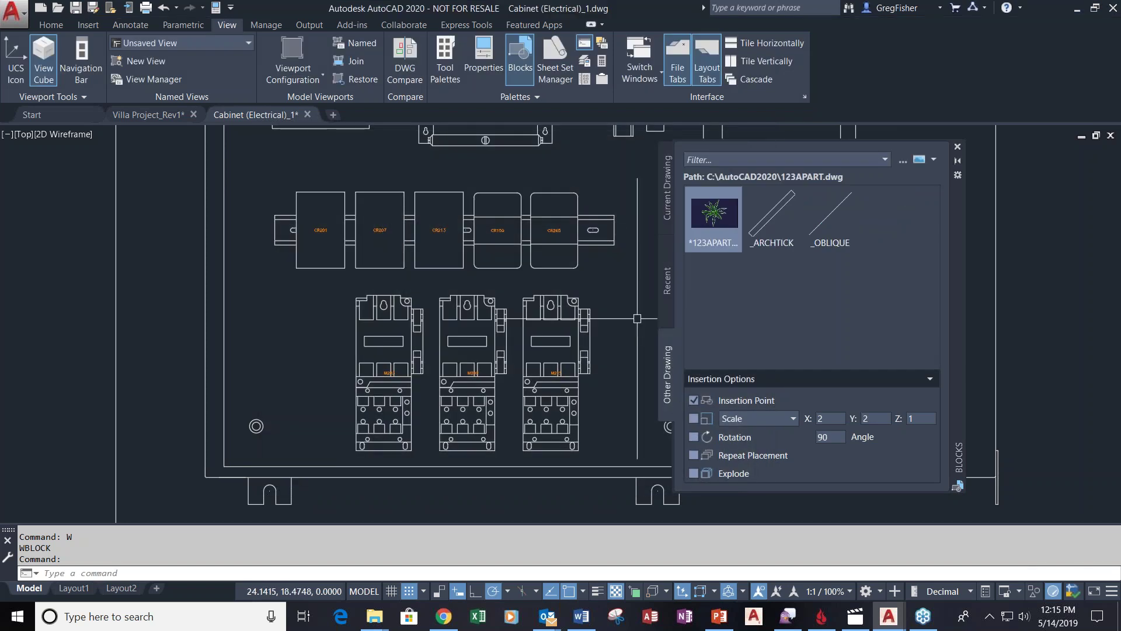
Insert the whole 123APART.dwg plant drawing as a block in the empty space to the left of the cabinet sheet
mouse_move(726, 234)
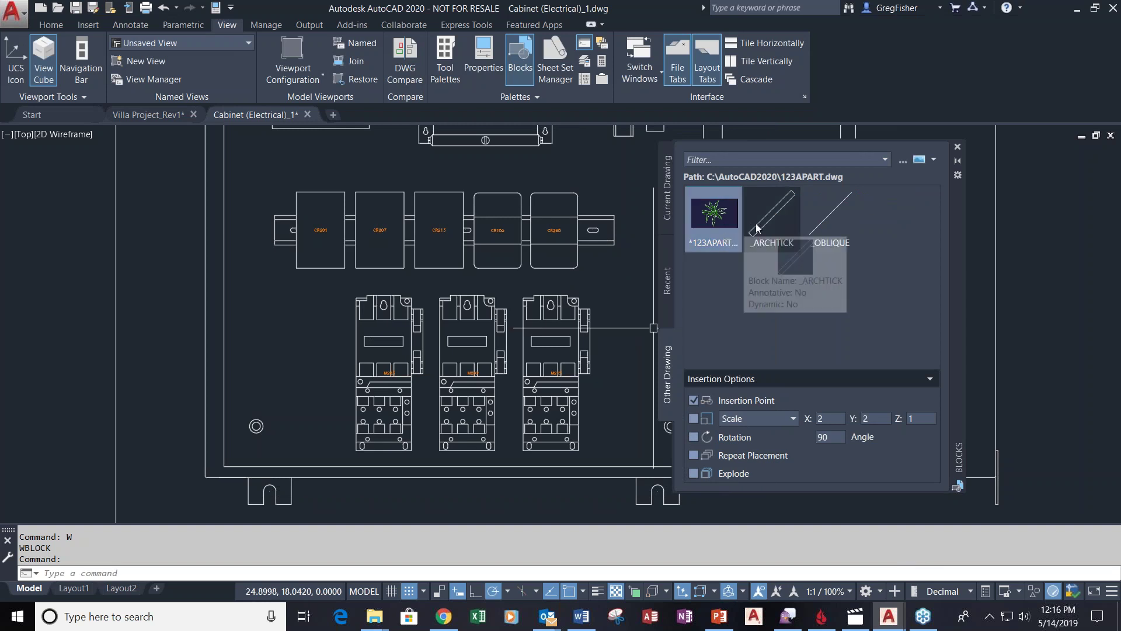
mouse_move(825, 219)
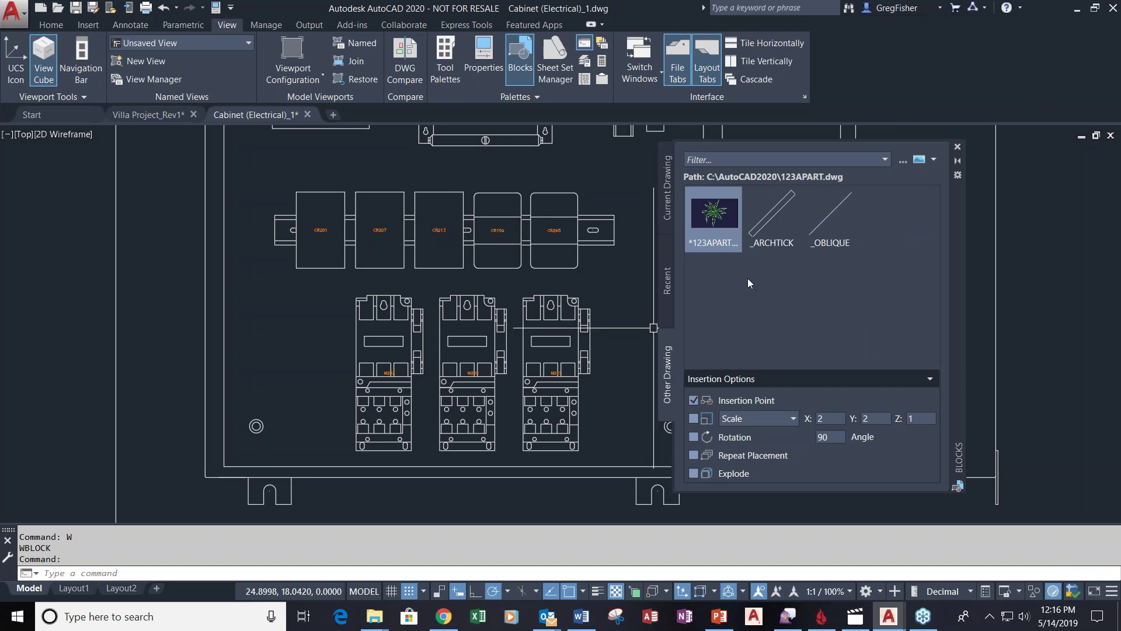
click(724, 217)
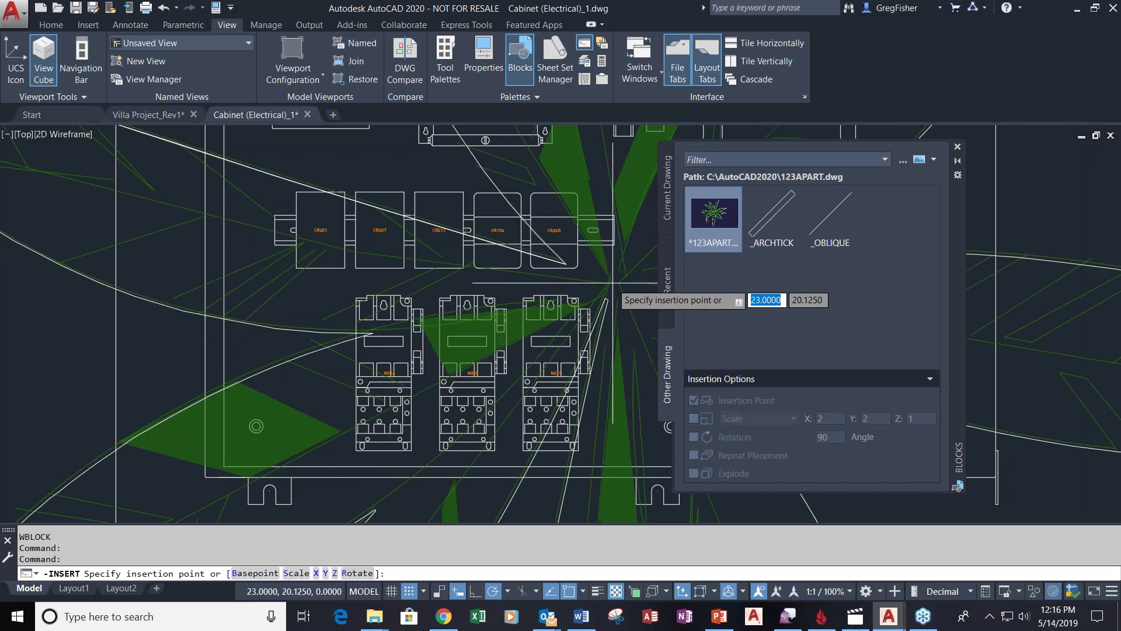
scroll(610, 284, down, 5)
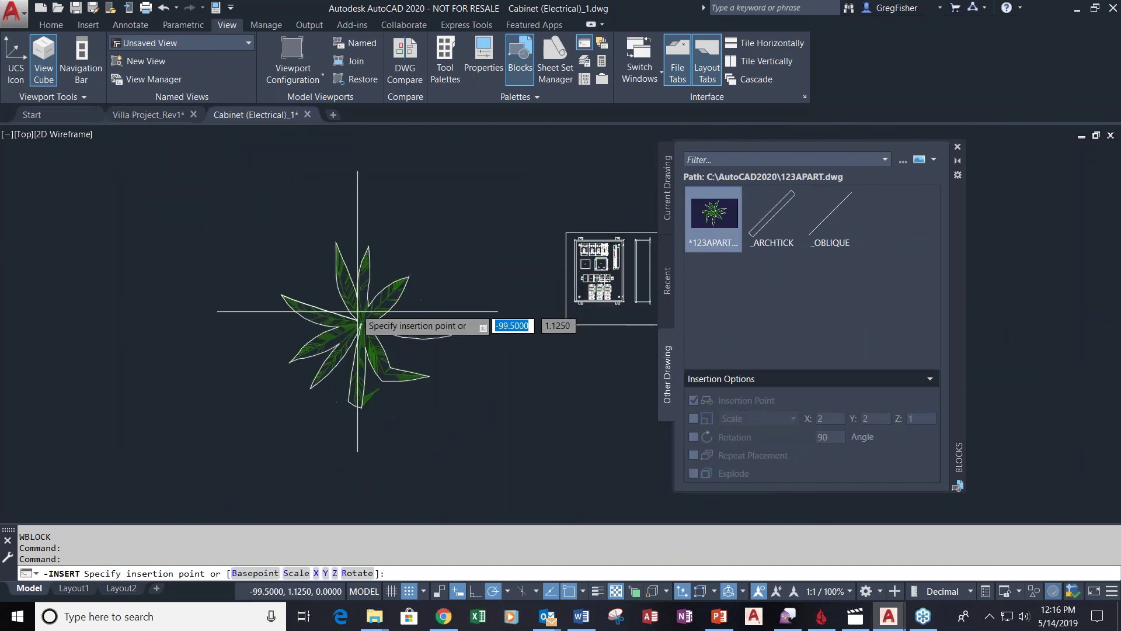
click(326, 237)
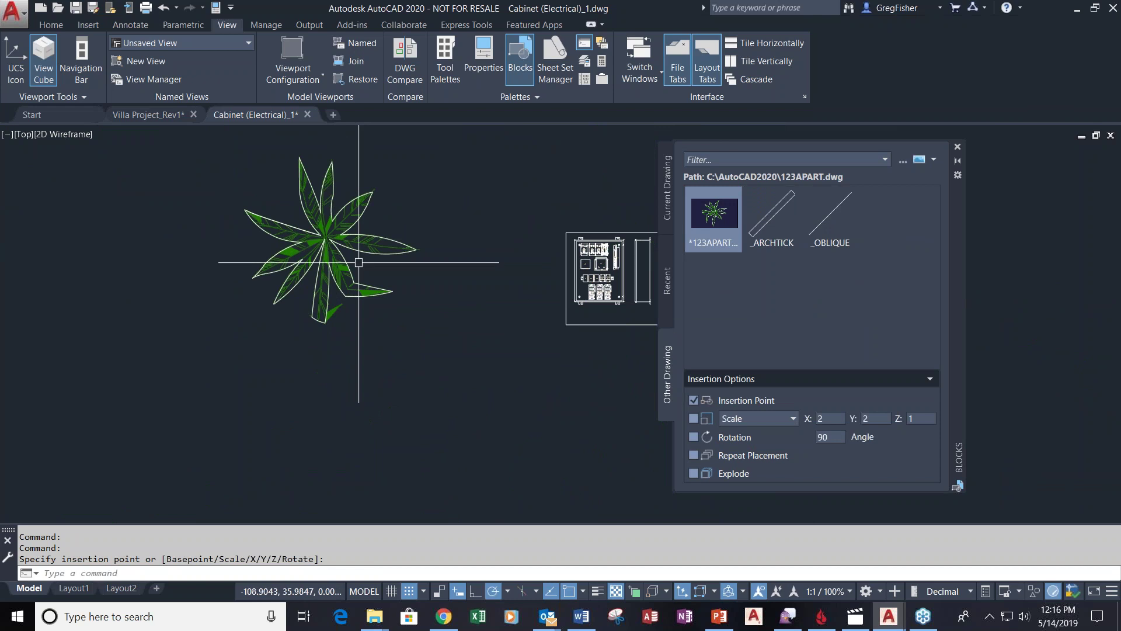
Compare the other-drawing blocks offered in both open drawings, finishing in Villa Project_Rev1
click(132, 115)
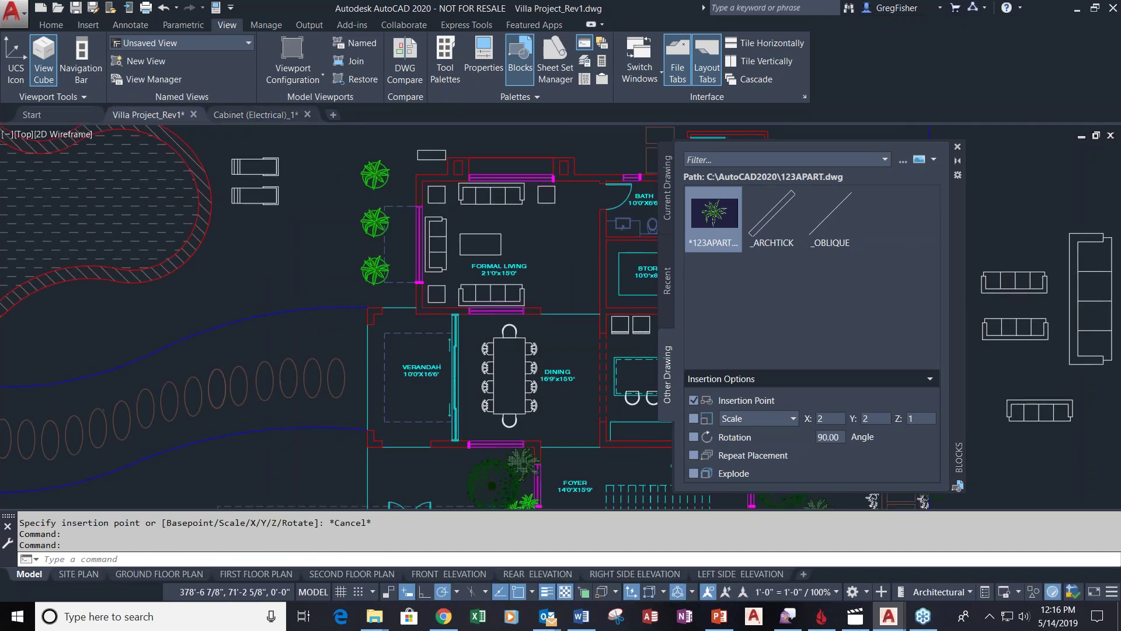
click(236, 116)
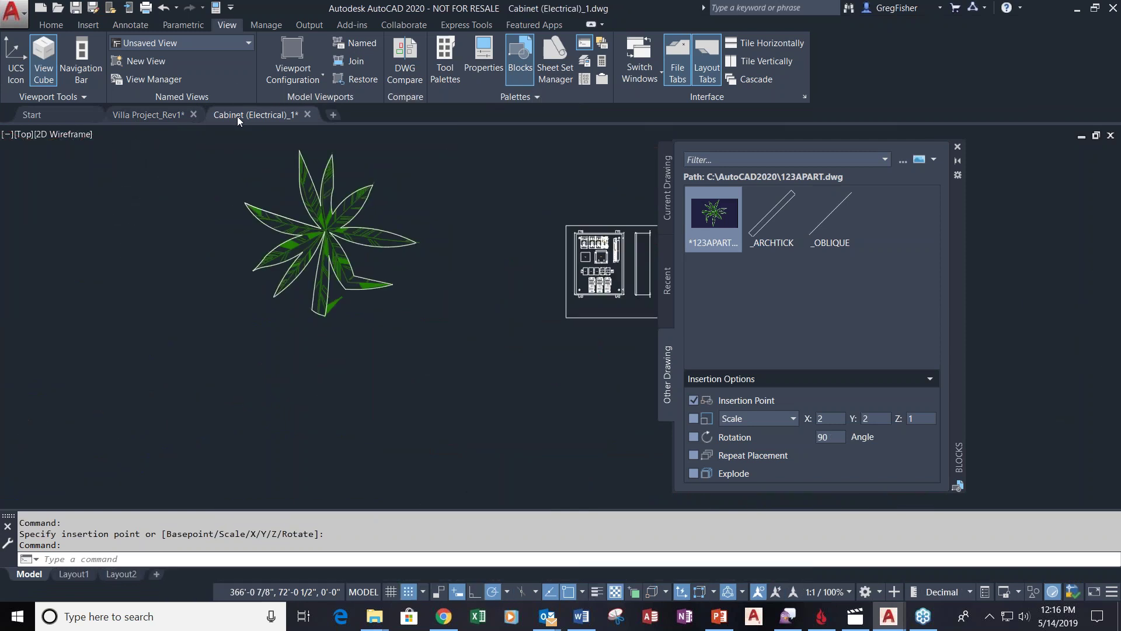
click(142, 115)
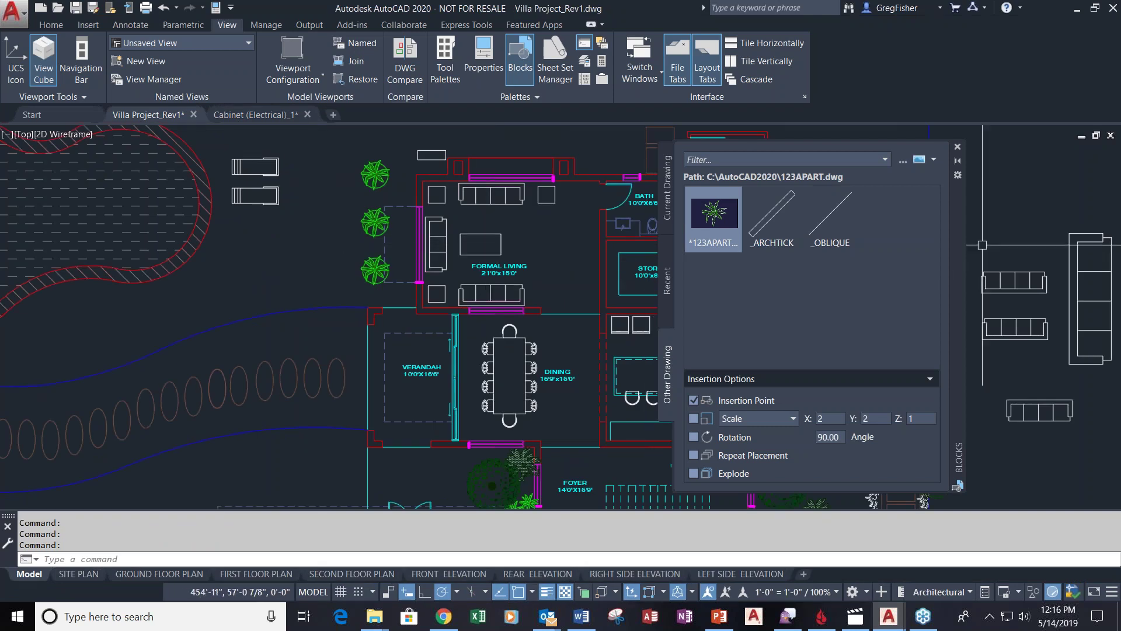
Load Cabinet (Electrical)_1.dwg from F:\Hagerman\AutoCAD 2020\autocad-2020-dwg-dataset-en as the other drawing in the Blocks palette
click(903, 161)
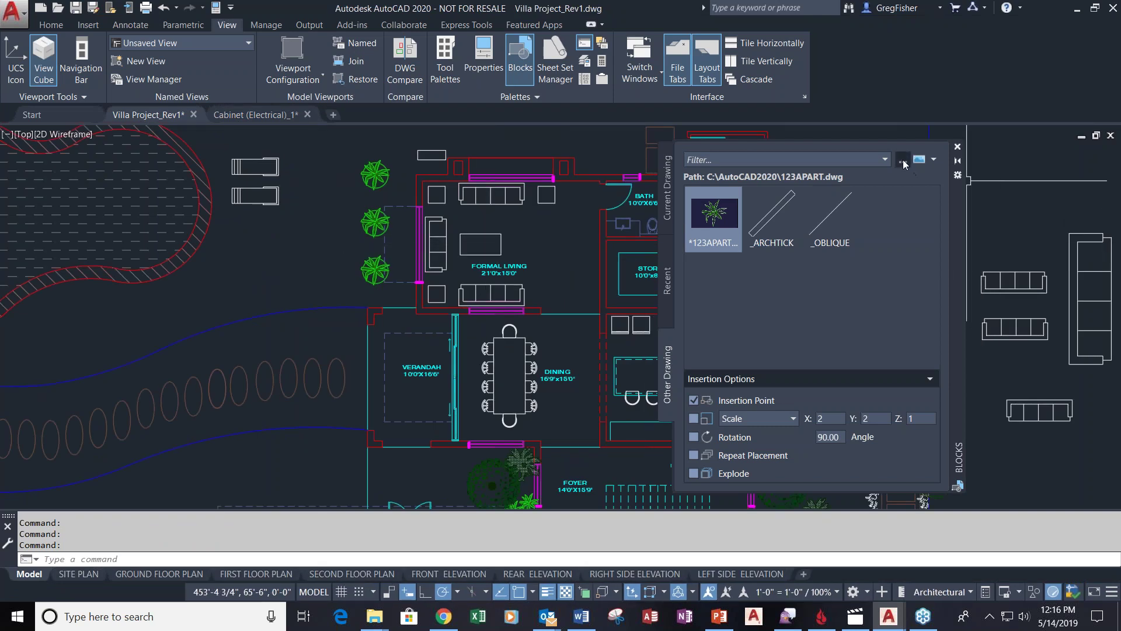
click(549, 157)
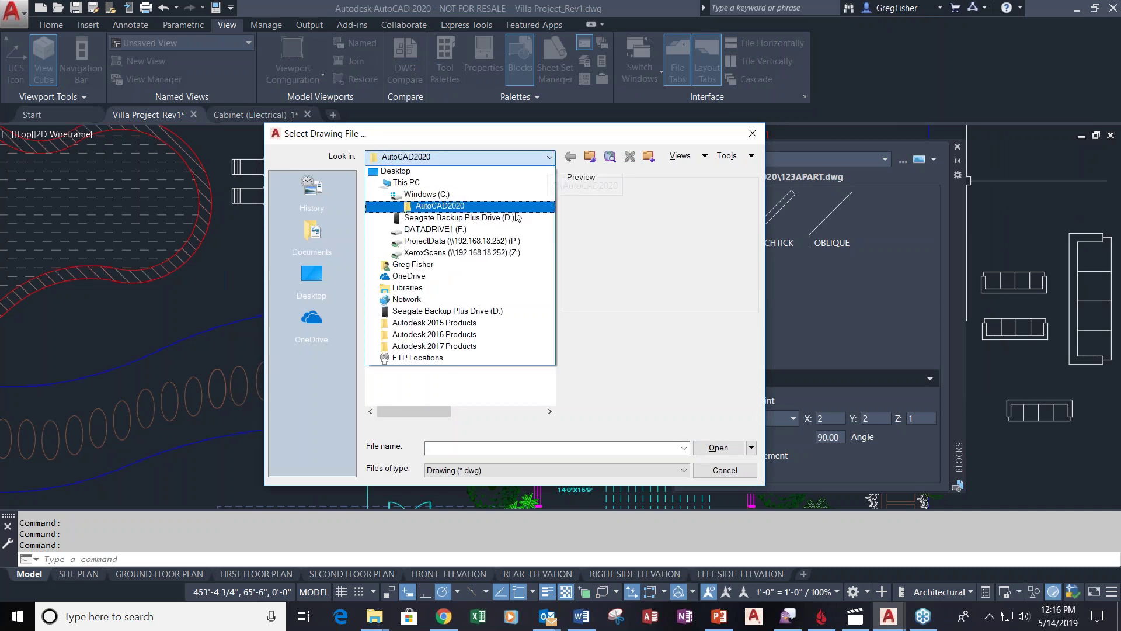
click(504, 229)
scroll(456, 294, down, 4)
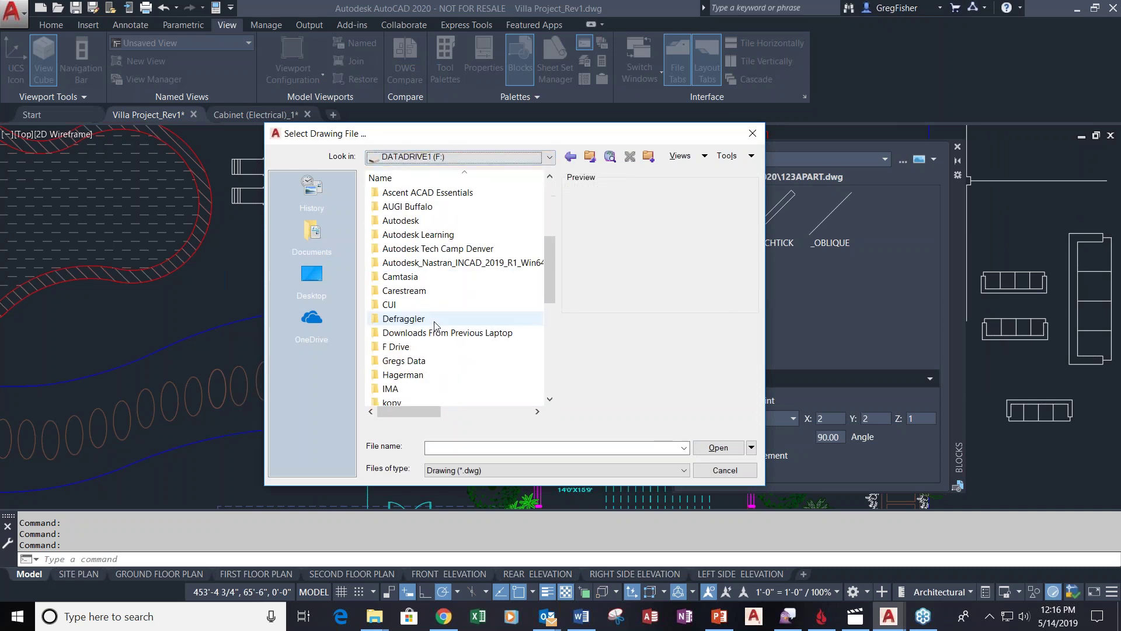
double_click(424, 377)
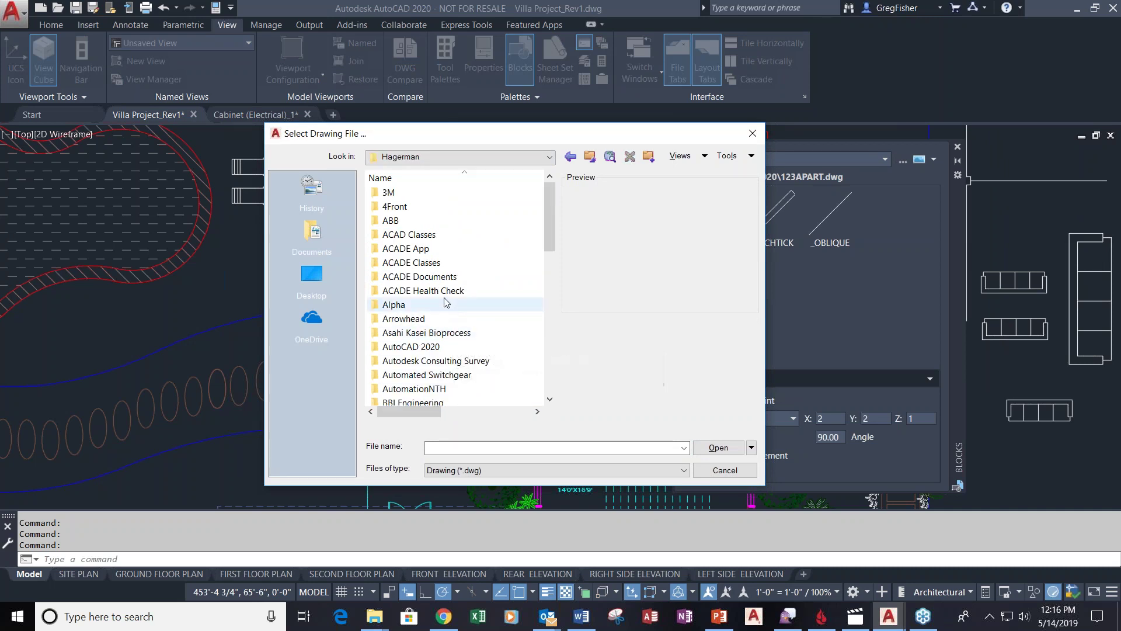
click(433, 347)
double_click(432, 347)
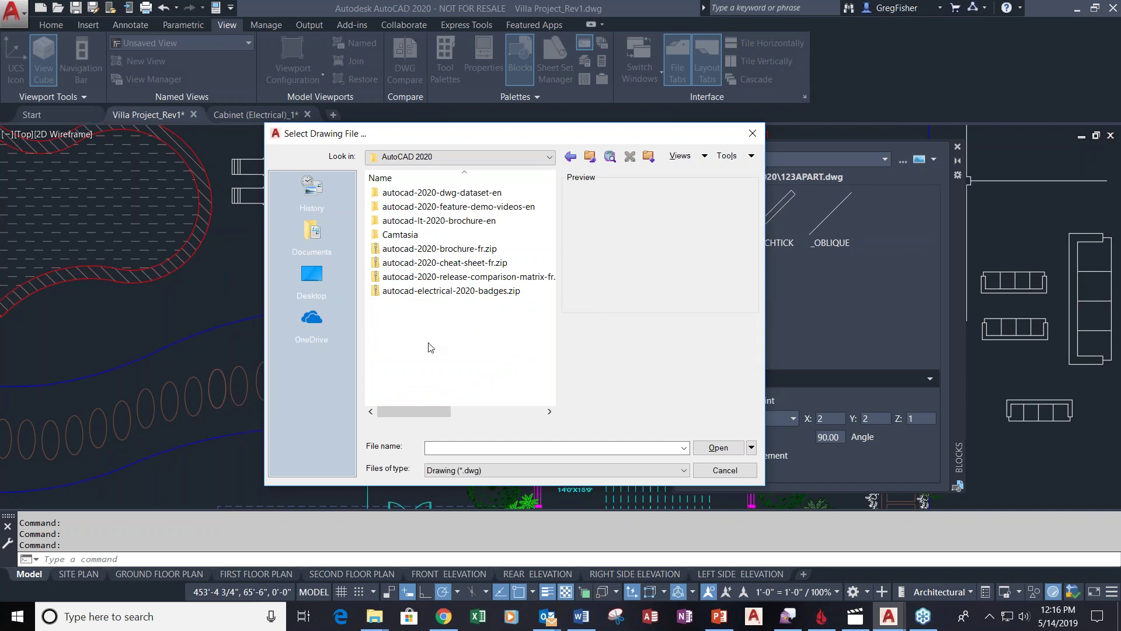
double_click(447, 193)
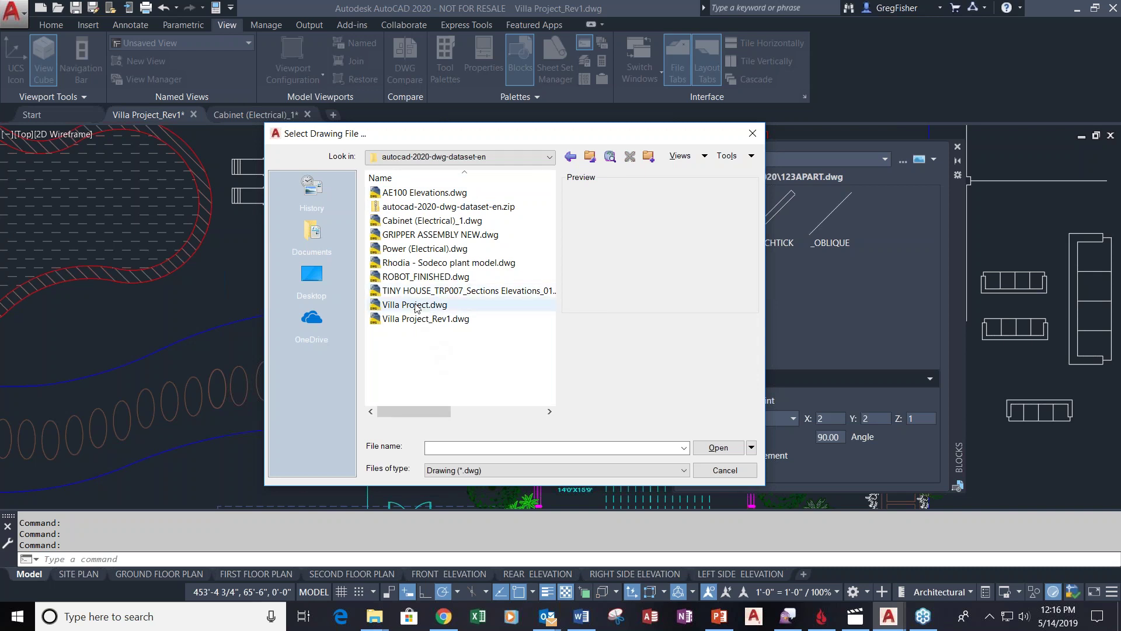
click(417, 250)
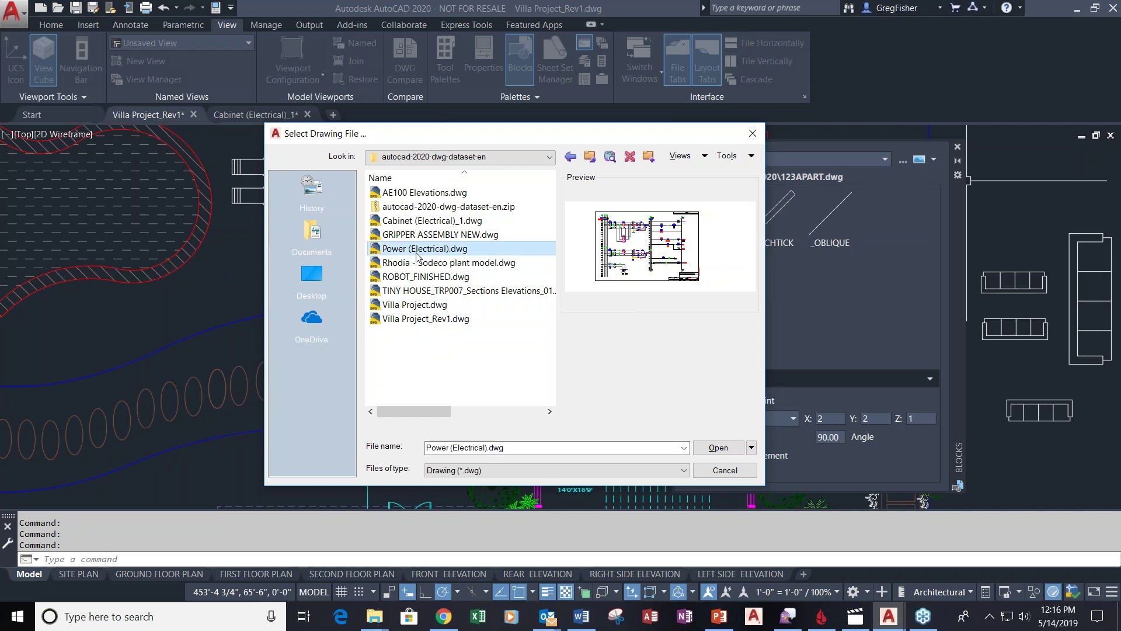
click(421, 224)
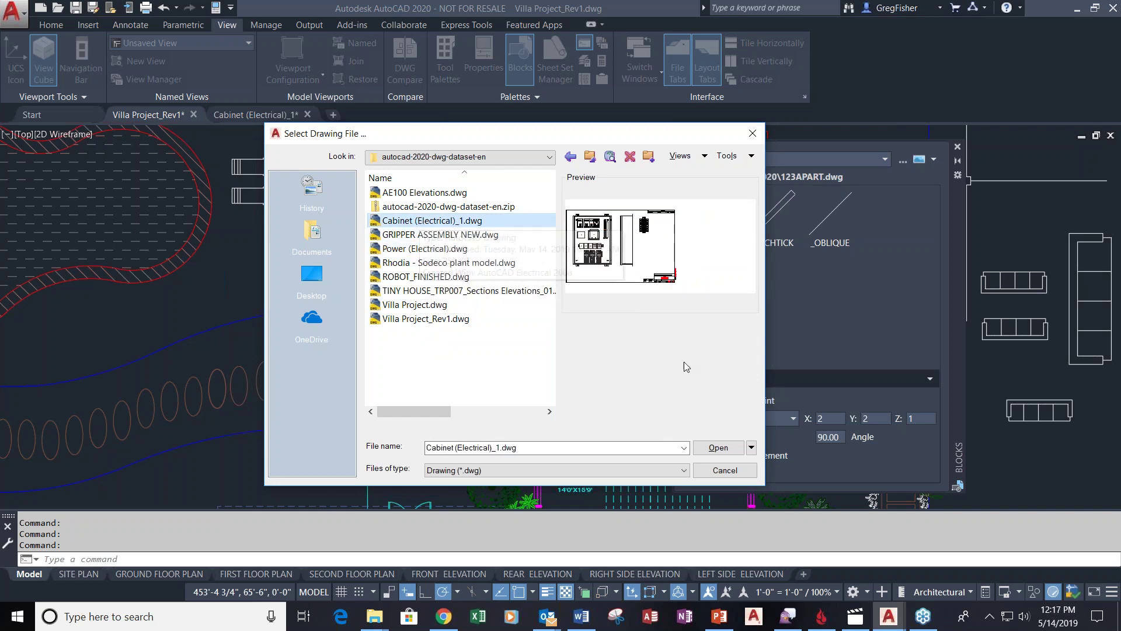
click(718, 448)
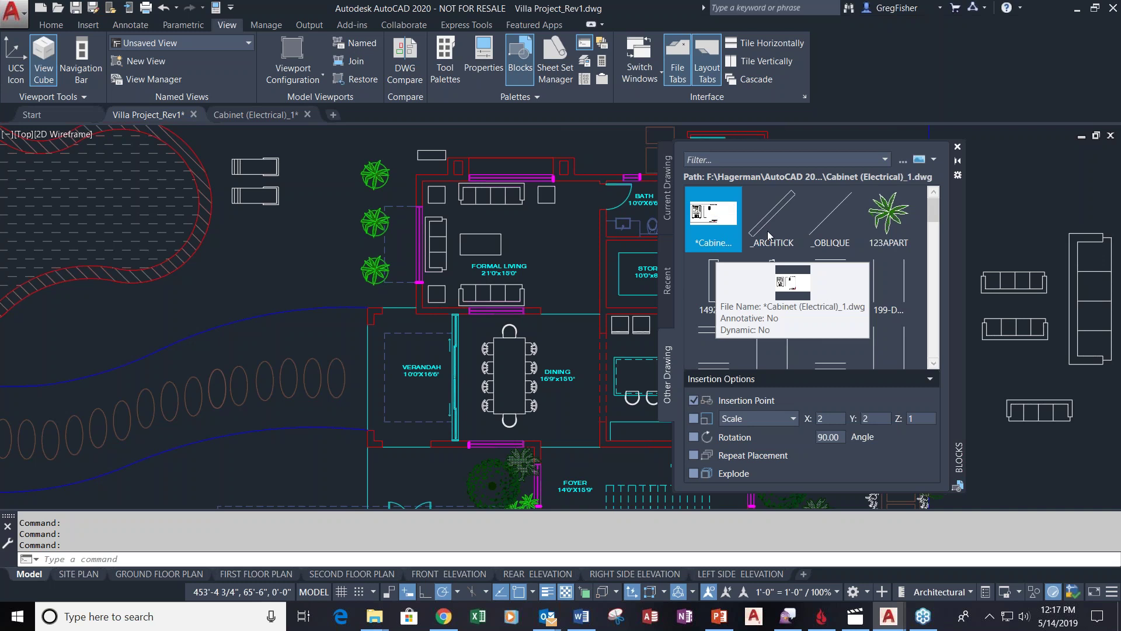
Look through the blocks of Cabinet (Electrical)_1.dwg and preview them in the Details display before returning to Large Icon
mouse_move(933, 214)
mouse_down()
mouse_move(937, 352)
mouse_move(933, 211)
mouse_up()
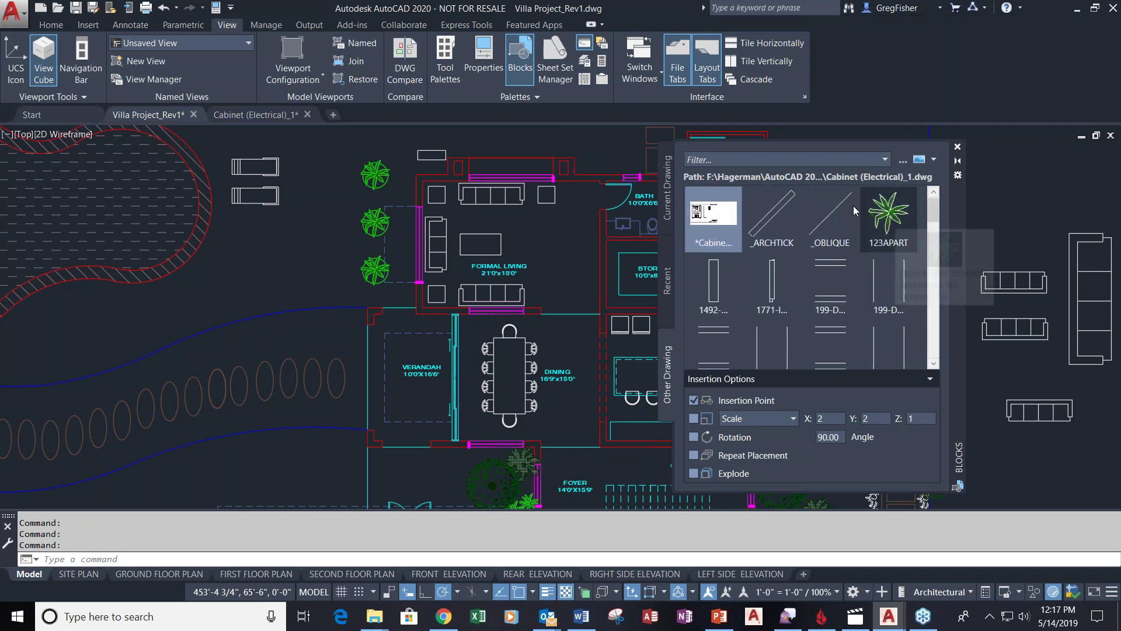
mouse_move(751, 312)
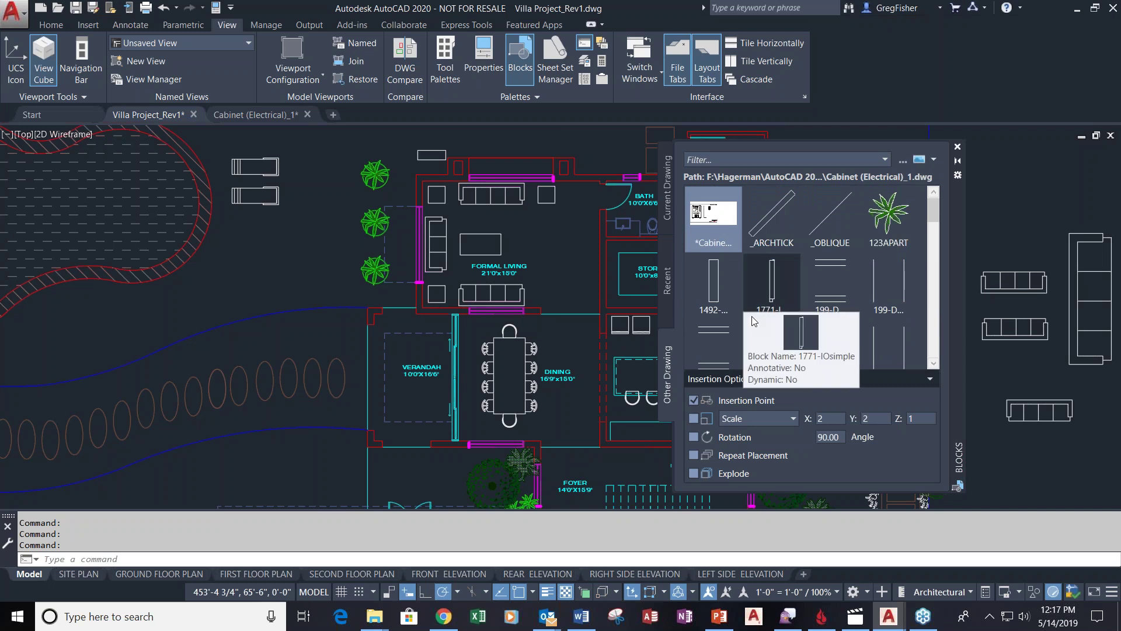
mouse_move(722, 218)
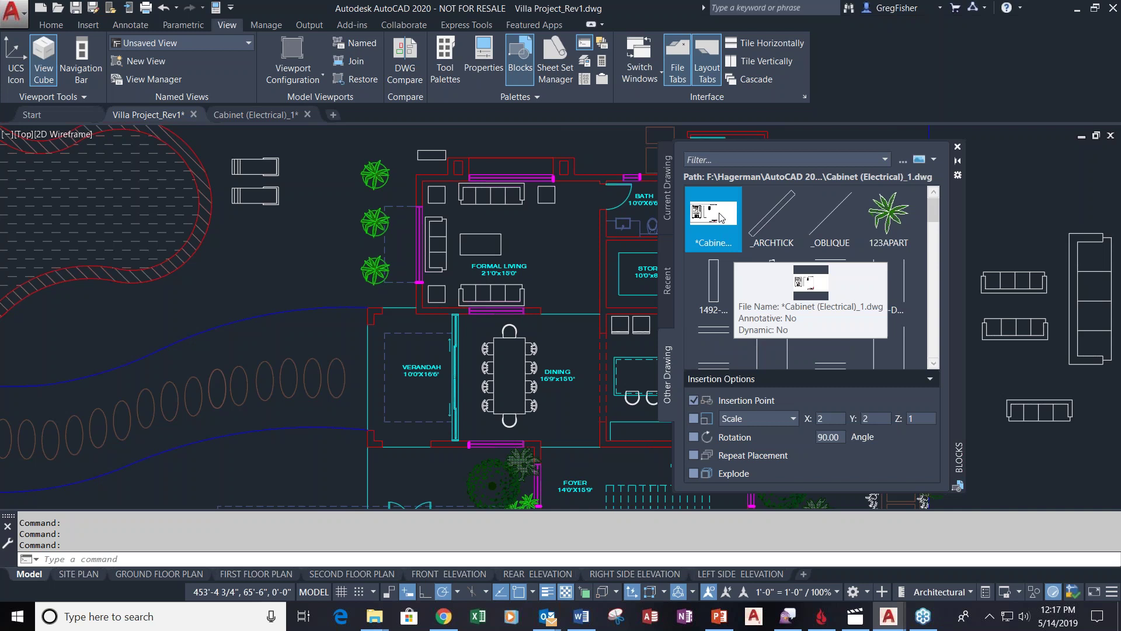
drag(930, 220, 929, 284)
mouse_move(785, 230)
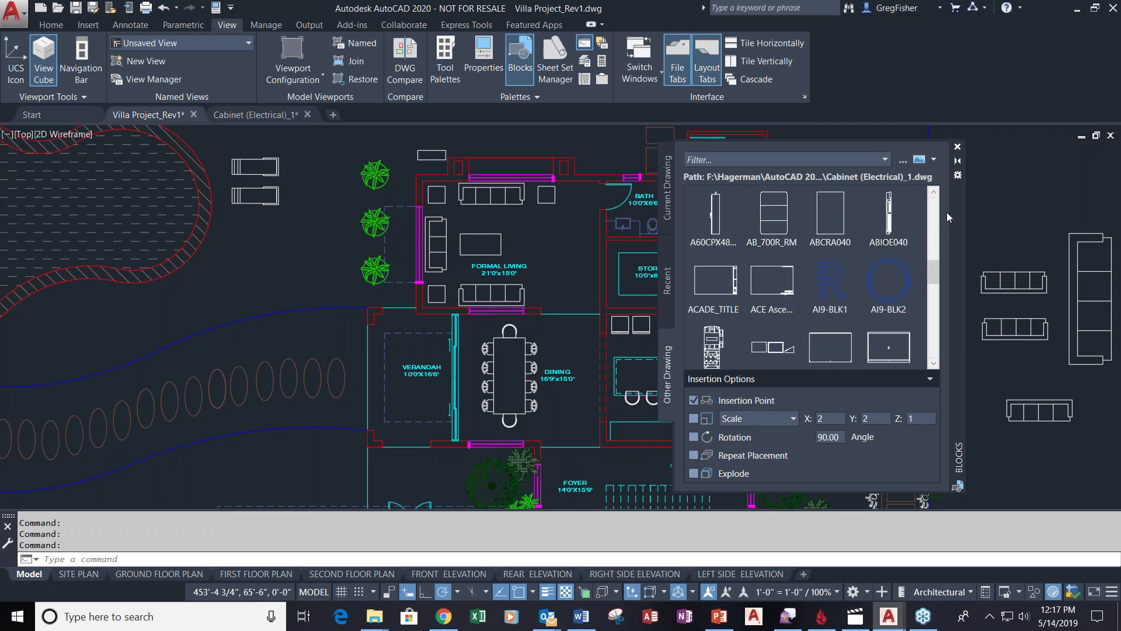
click(934, 159)
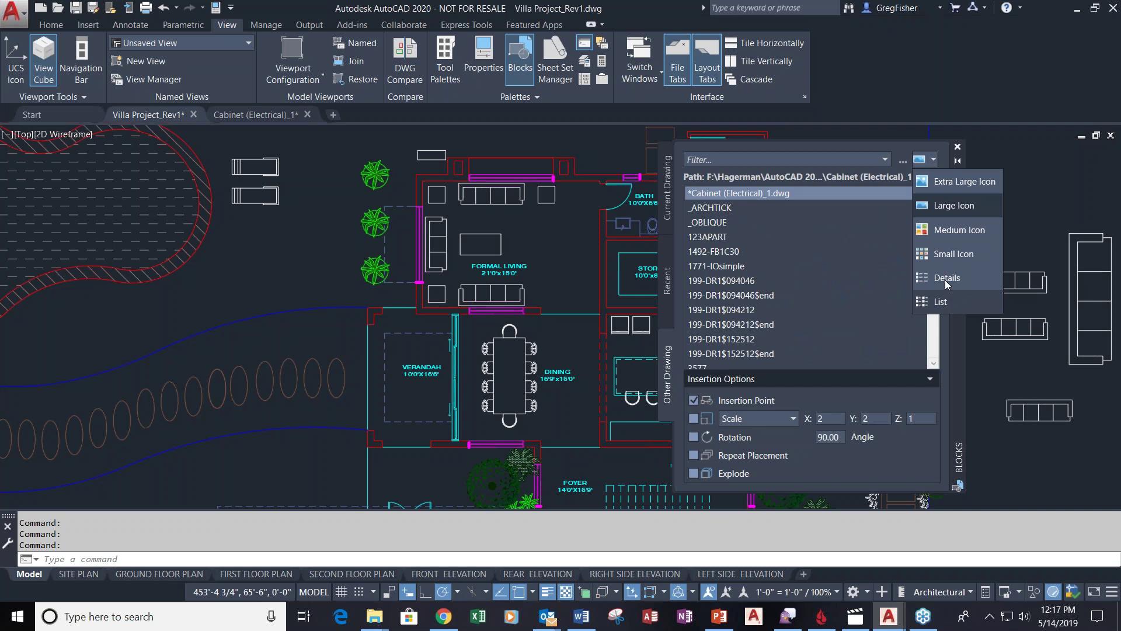
click(933, 161)
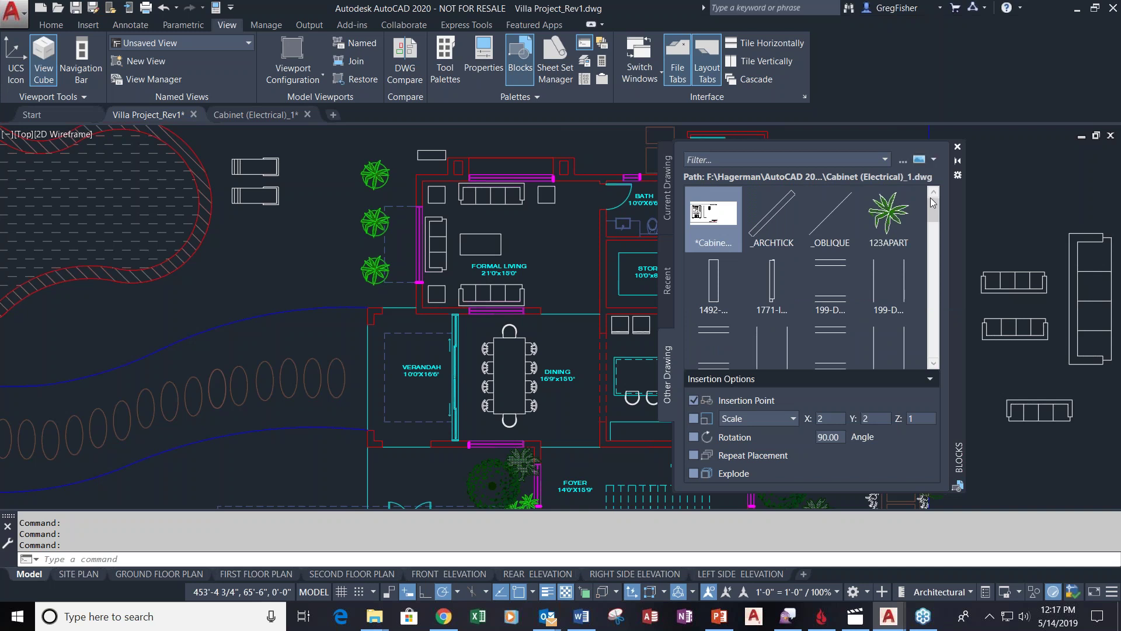
Move the Blocks palette over the floor plan, turn off Allow Docking and turn on Auto-hide for it
drag(955, 216, 883, 206)
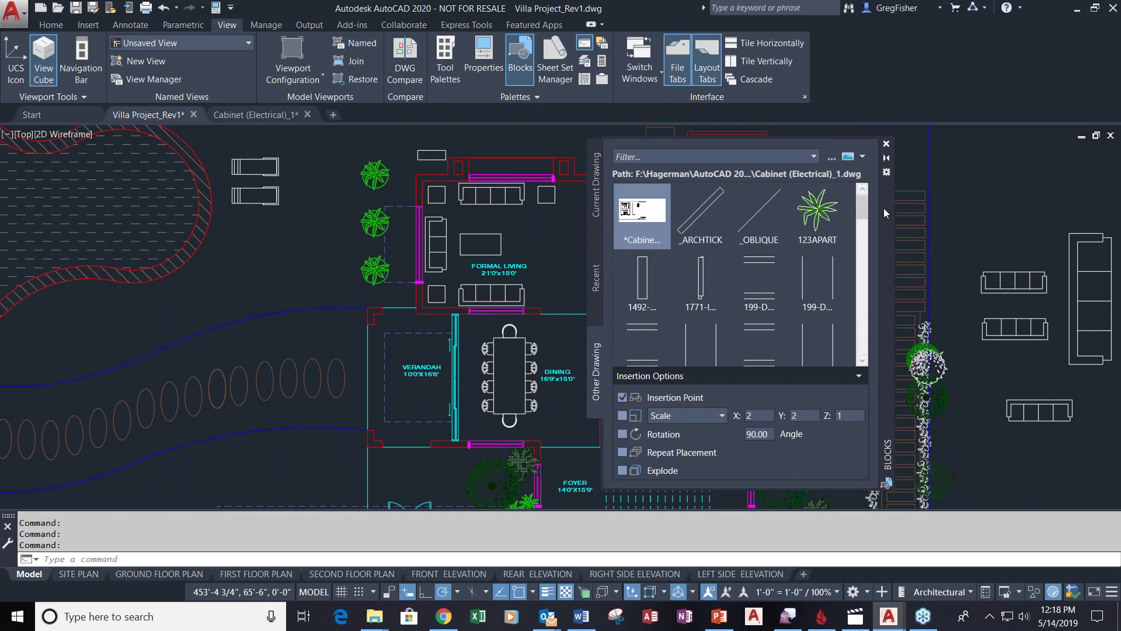
right_click(884, 208)
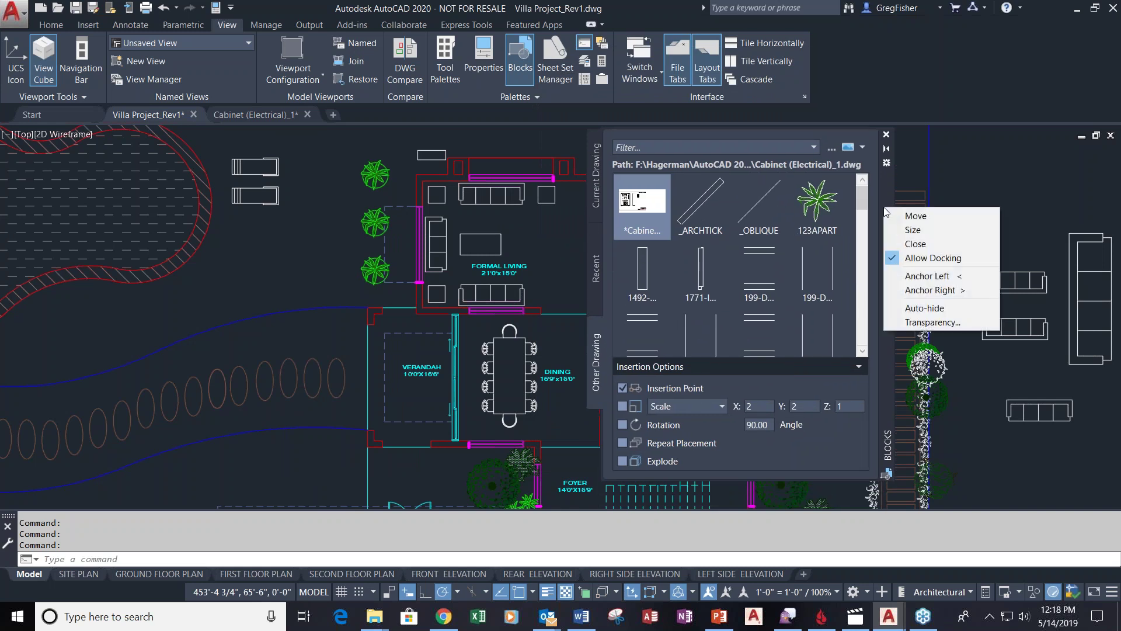
click(894, 258)
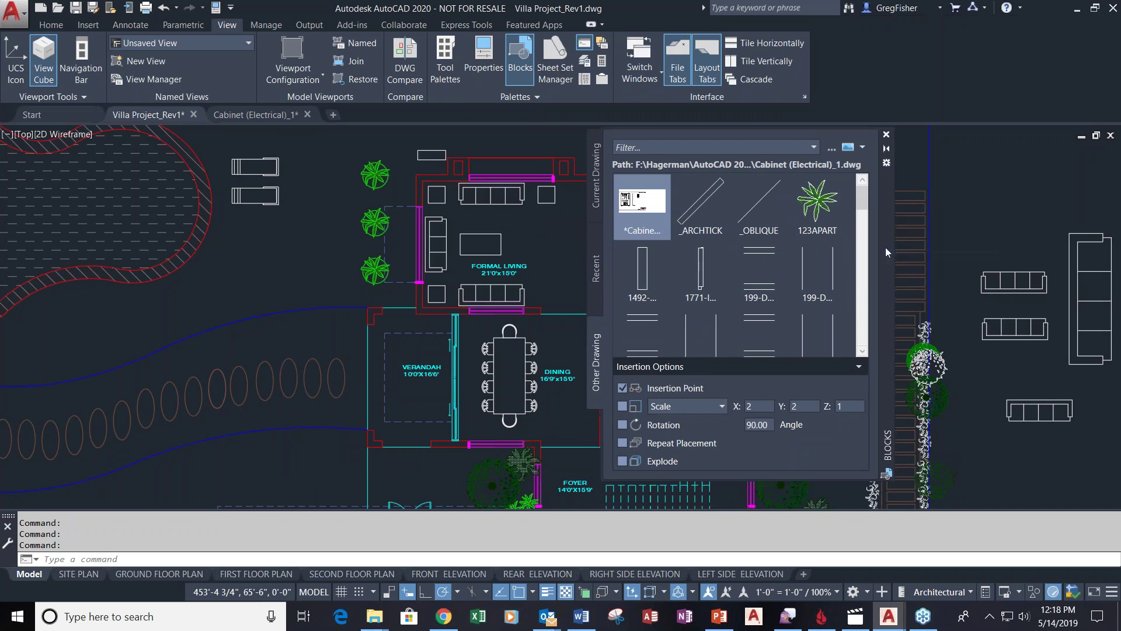
right_click(886, 252)
click(901, 350)
mouse_move(890, 300)
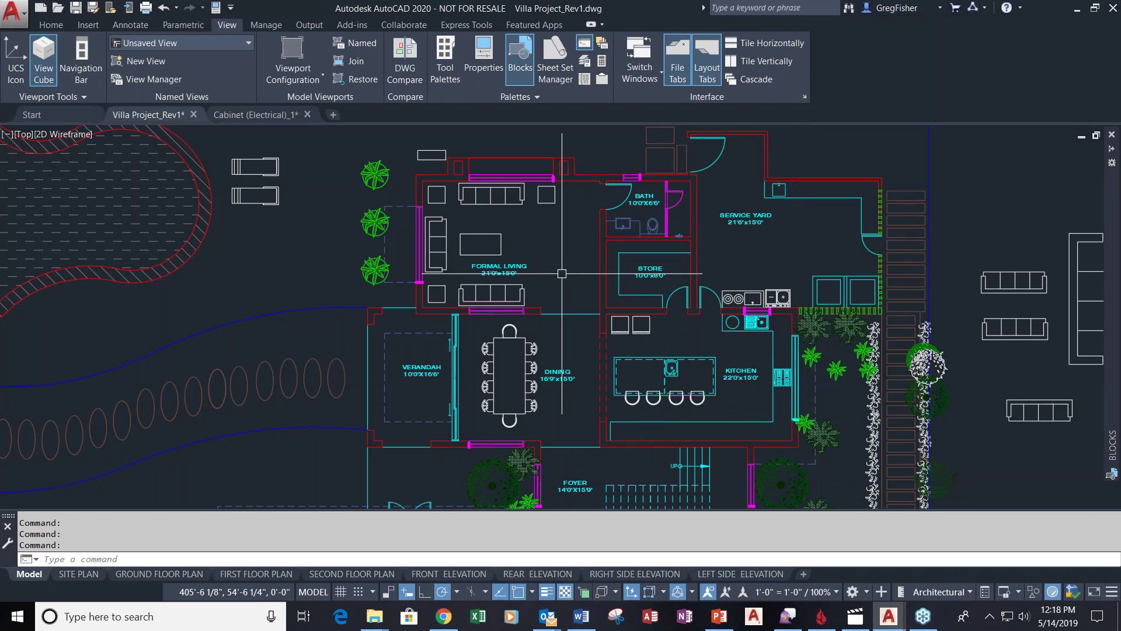
Expand the auto-hidden Blocks palette, move it back over the floor plan and close it
mouse_move(1117, 194)
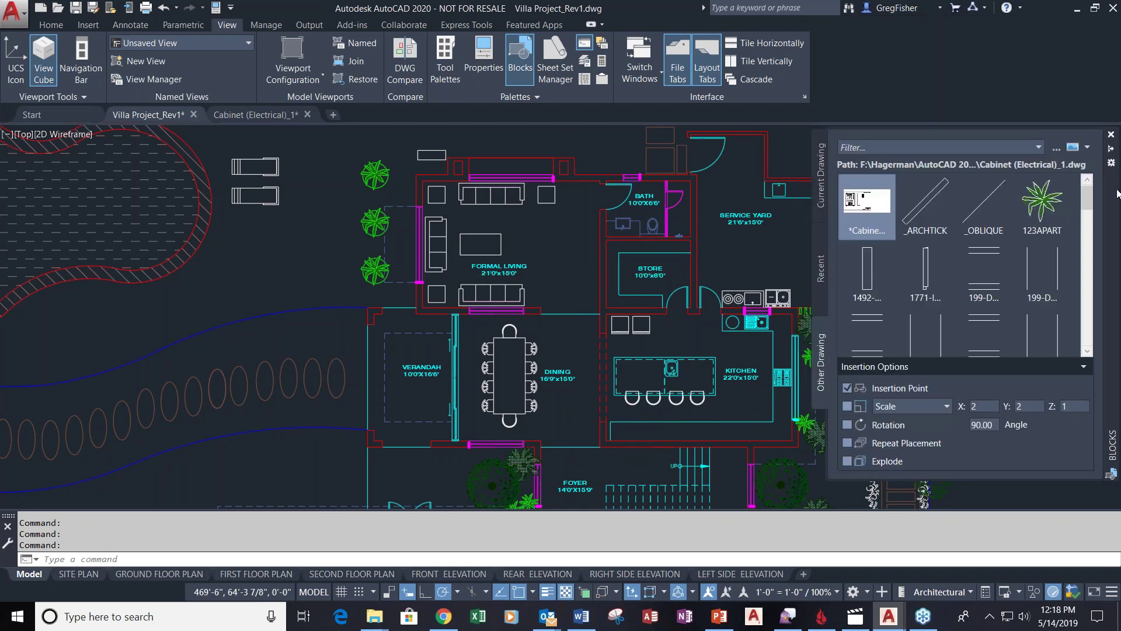
drag(1118, 194, 883, 182)
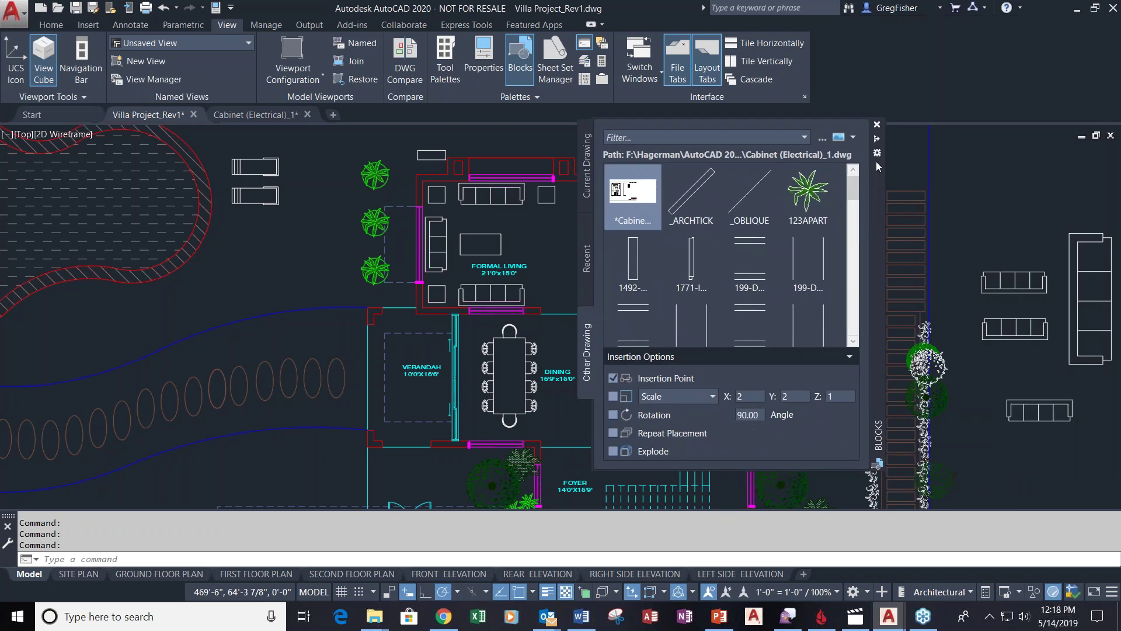
click(877, 126)
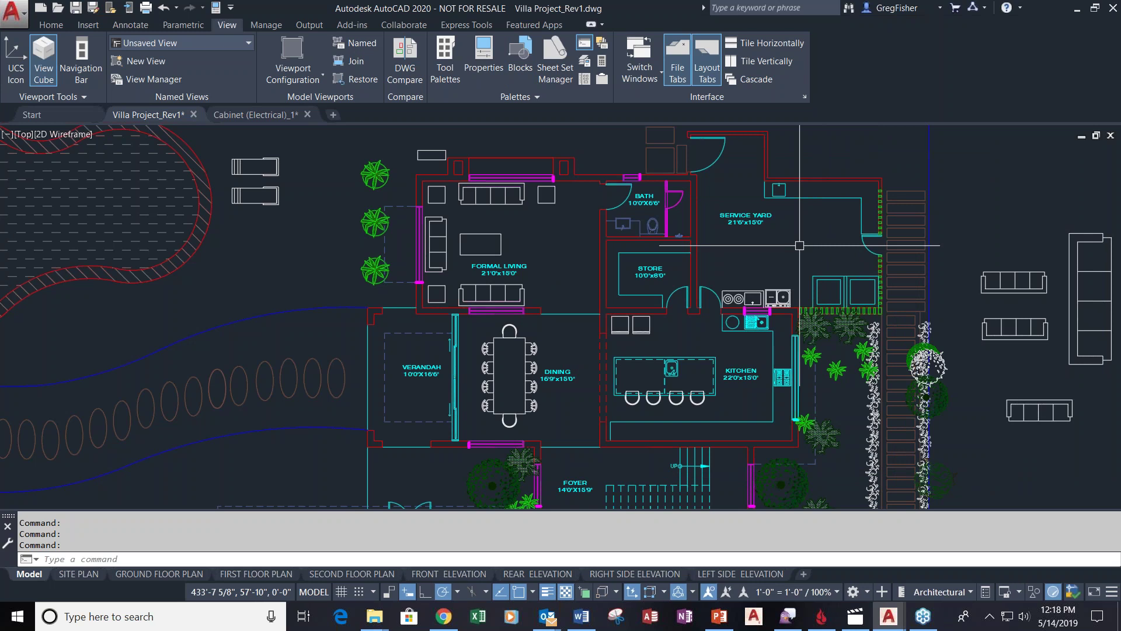
Measure the distances around the dining table with the Quick option of the Measure tool
click(52, 25)
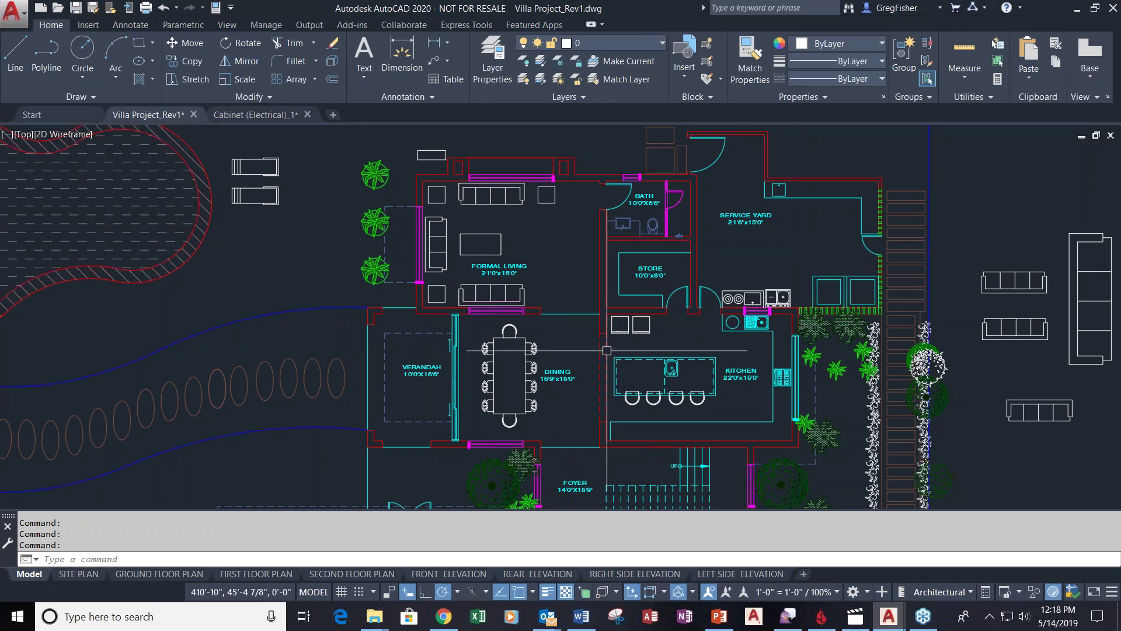
scroll(585, 360, up, 2)
middle_drag(586, 360, 513, 311)
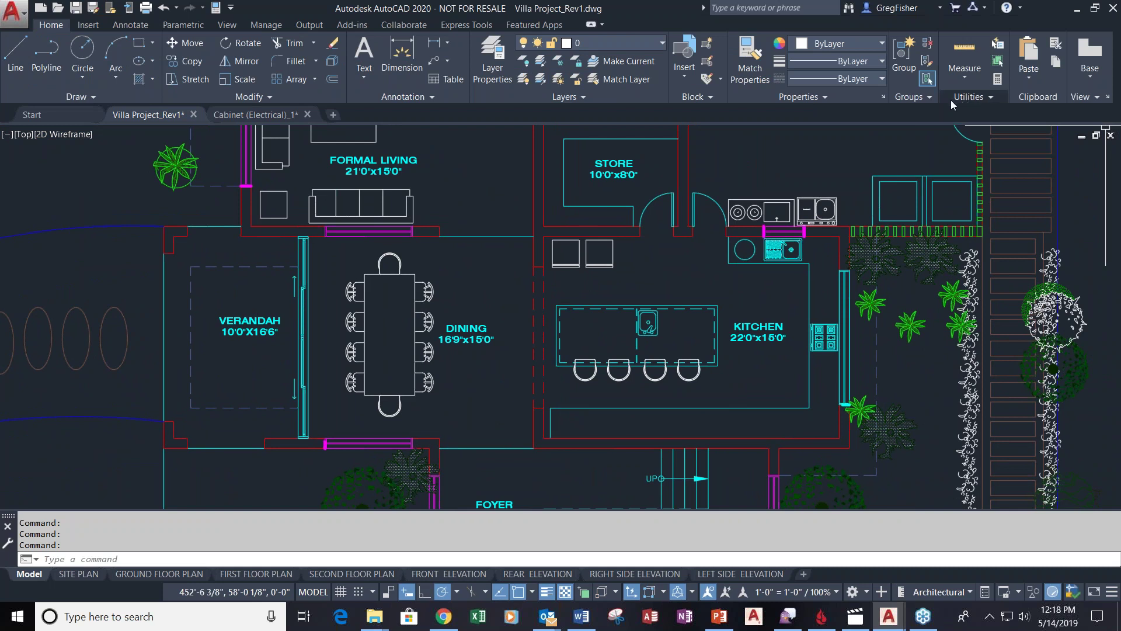
click(968, 75)
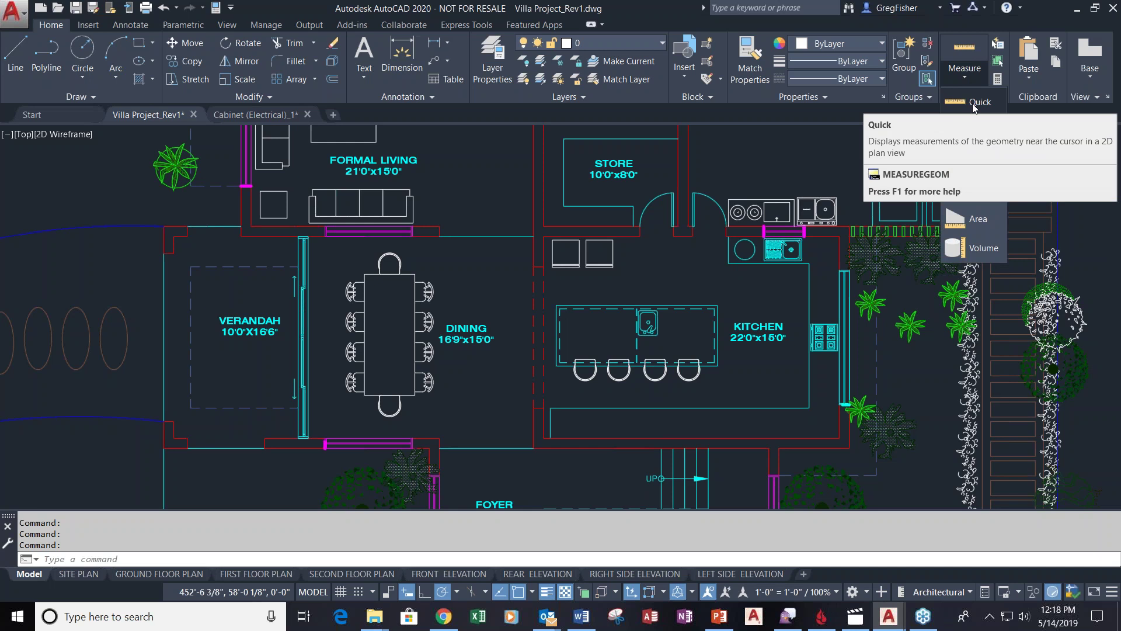
click(973, 104)
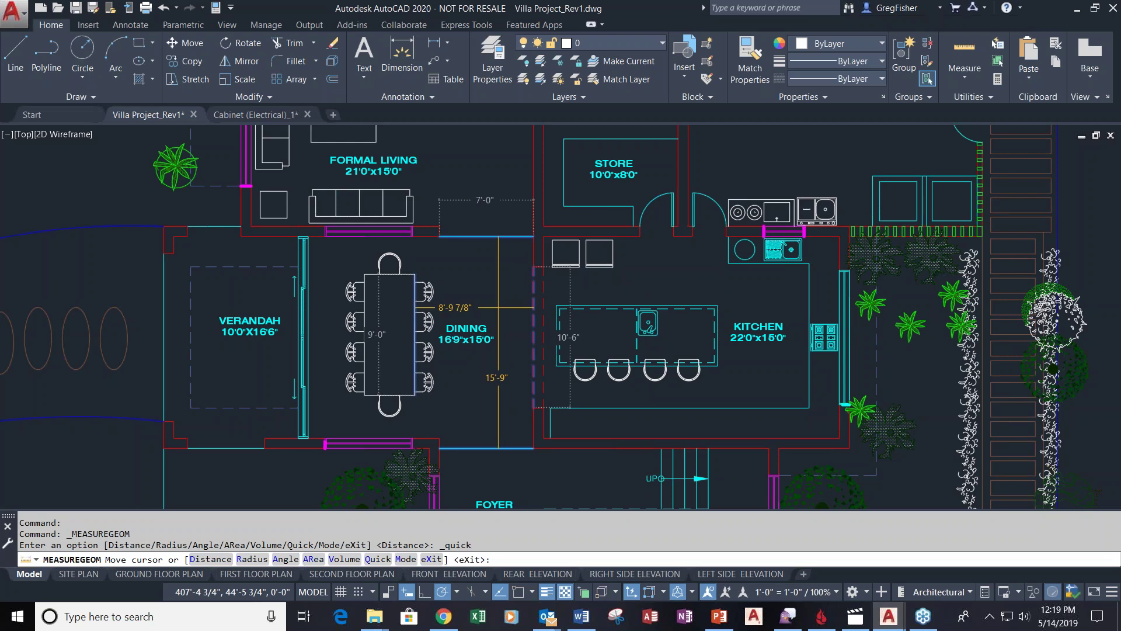
Quick-measure the backrest details of the dining chair nearest the table's upper right corner
scroll(436, 287, up, 4)
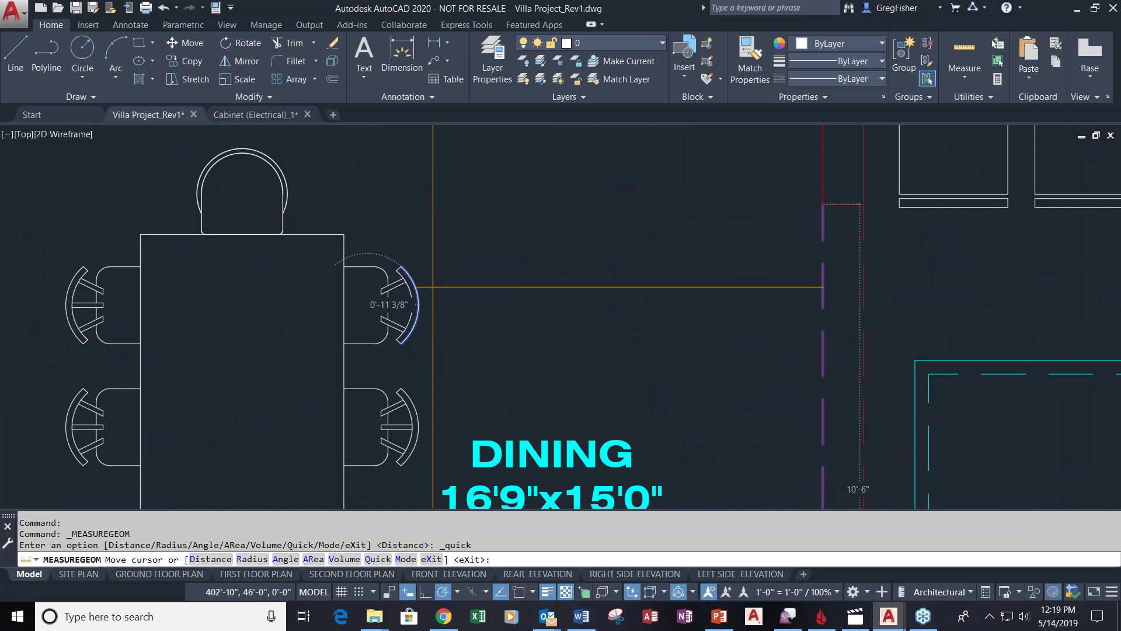
scroll(431, 288, up, 3)
scroll(555, 252, up, 2)
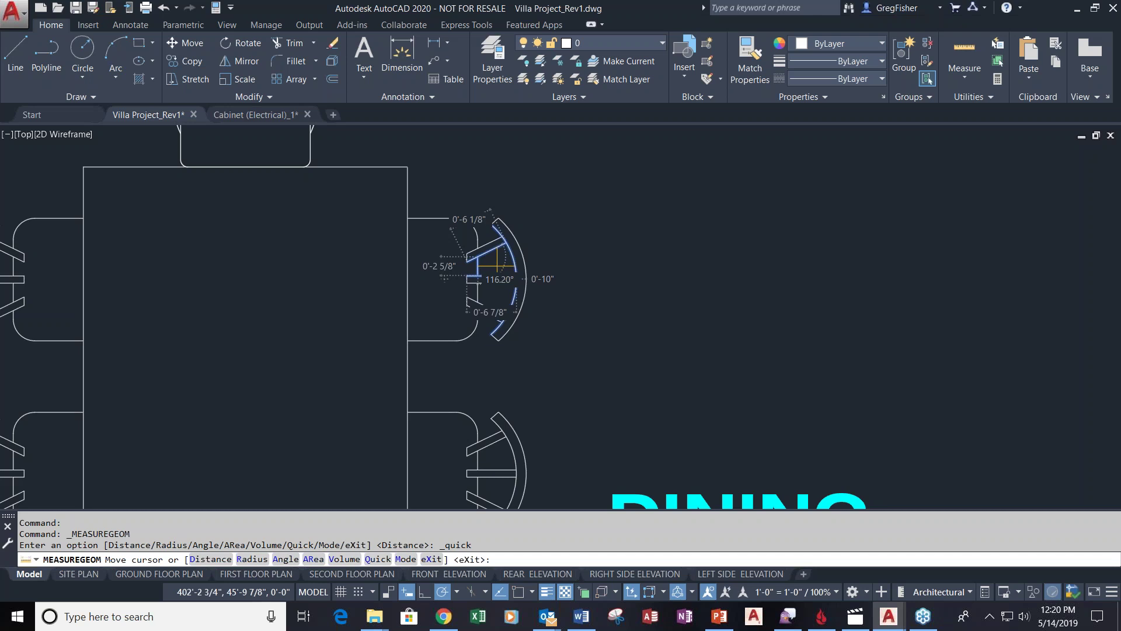
scroll(497, 266, down, 6)
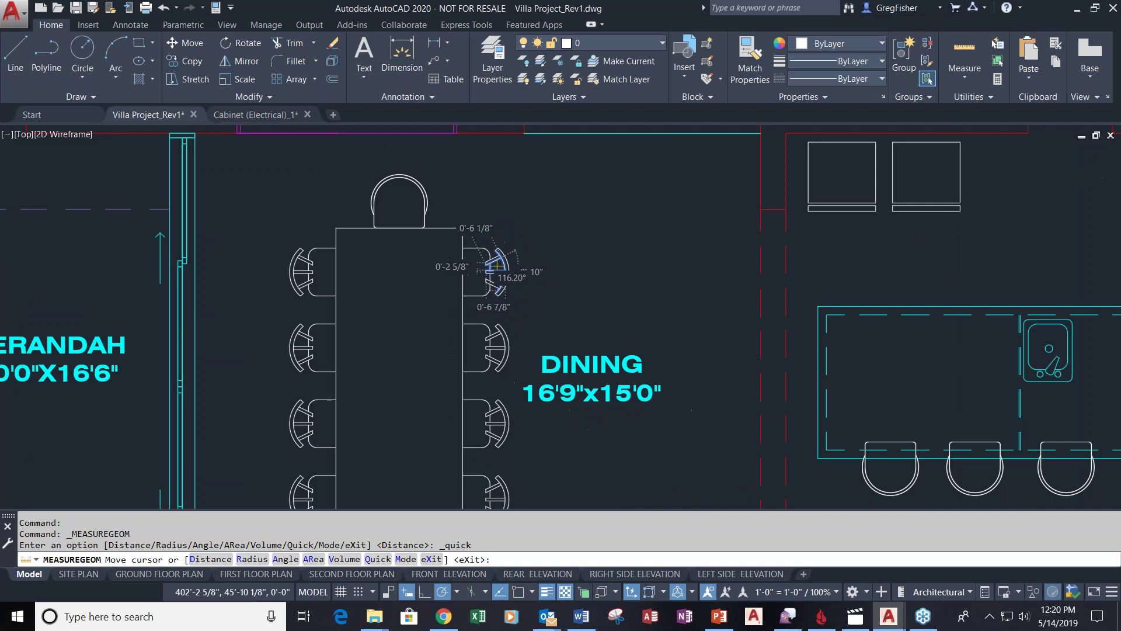
Quick-measure the dining-kitchen wall opening, the square kitchen fixtures and the space around the island, and end the measurement
click(972, 80)
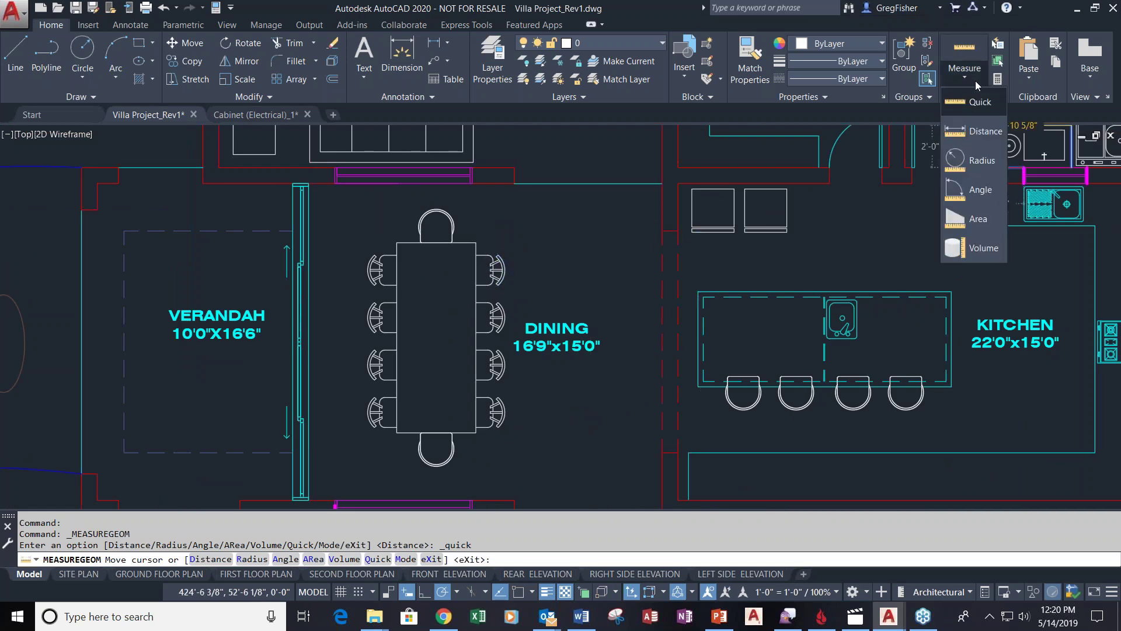
click(975, 81)
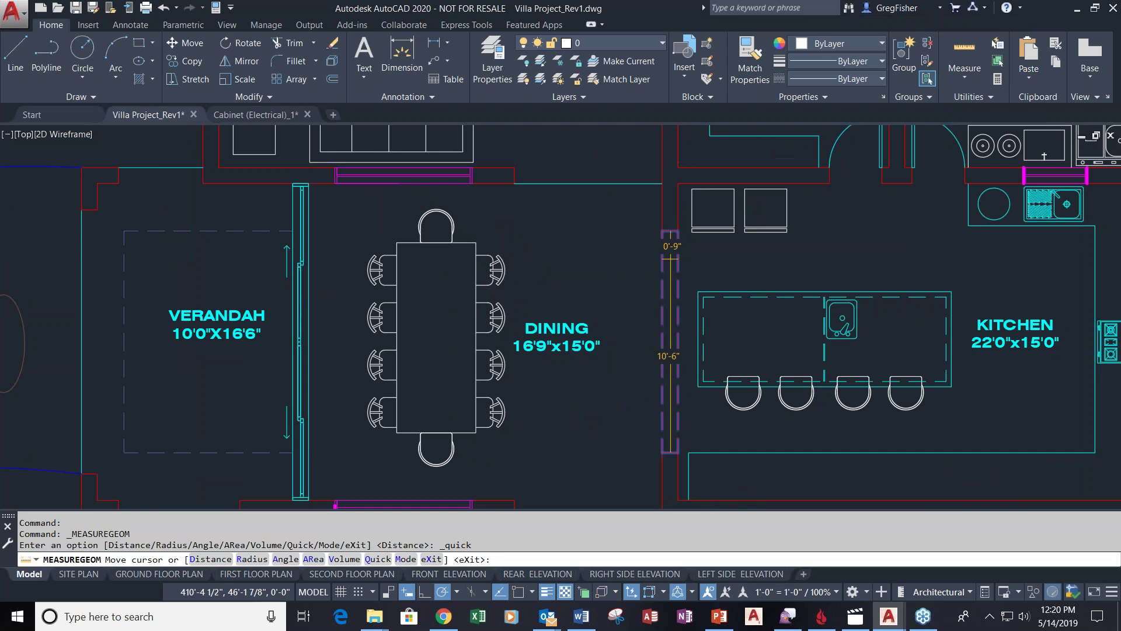
scroll(611, 288, down, 2)
middle_drag(610, 288, 477, 302)
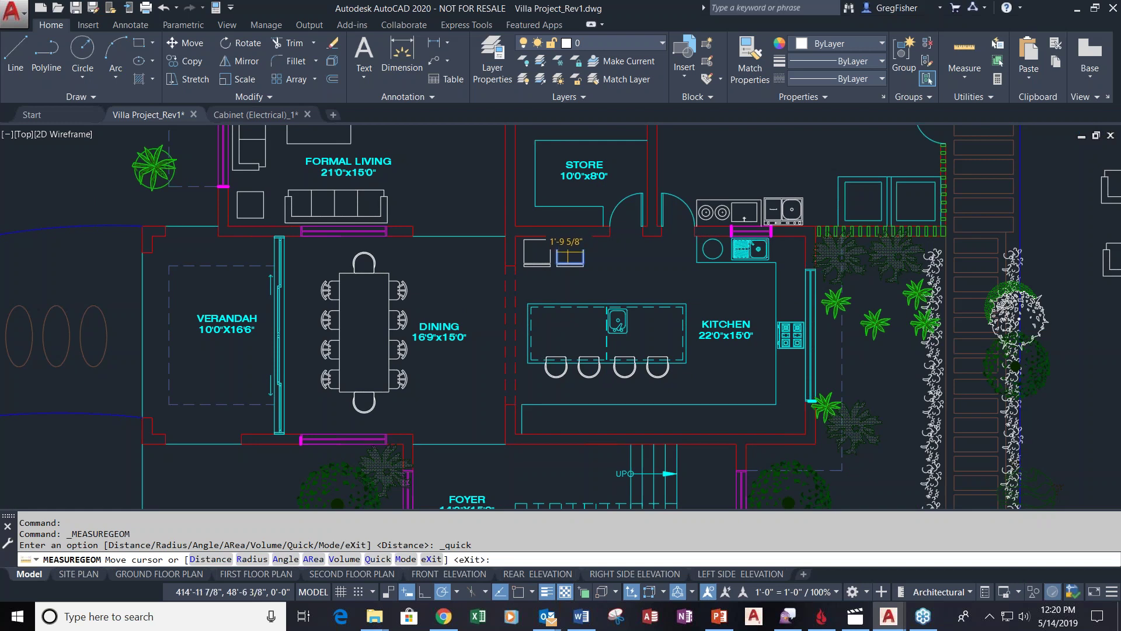
scroll(575, 257, up, 5)
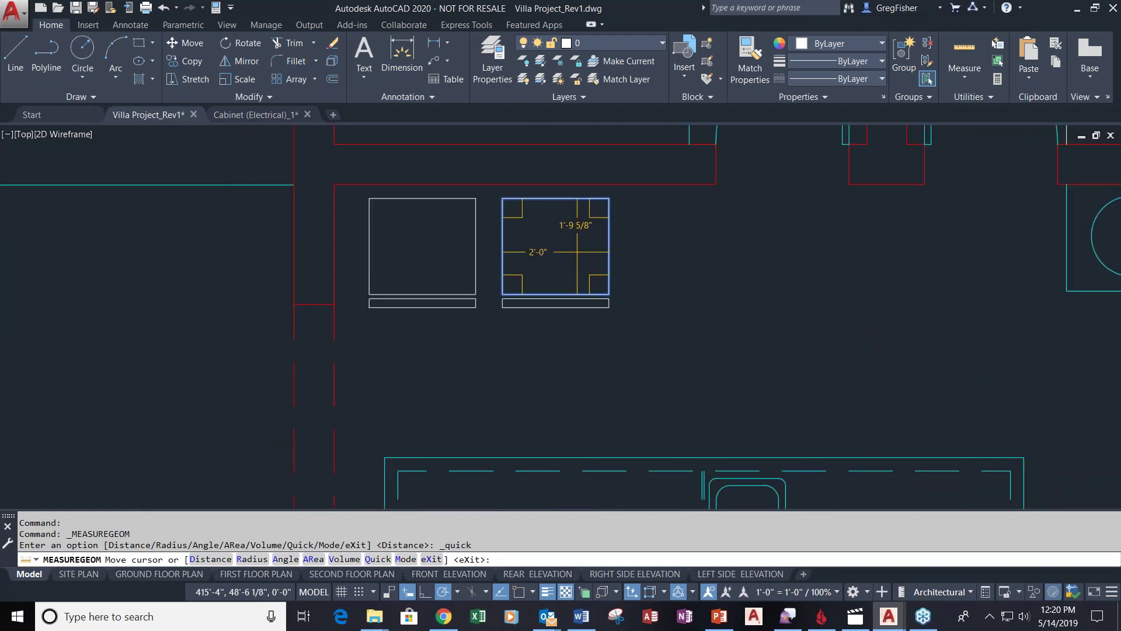
scroll(577, 252, down, 5)
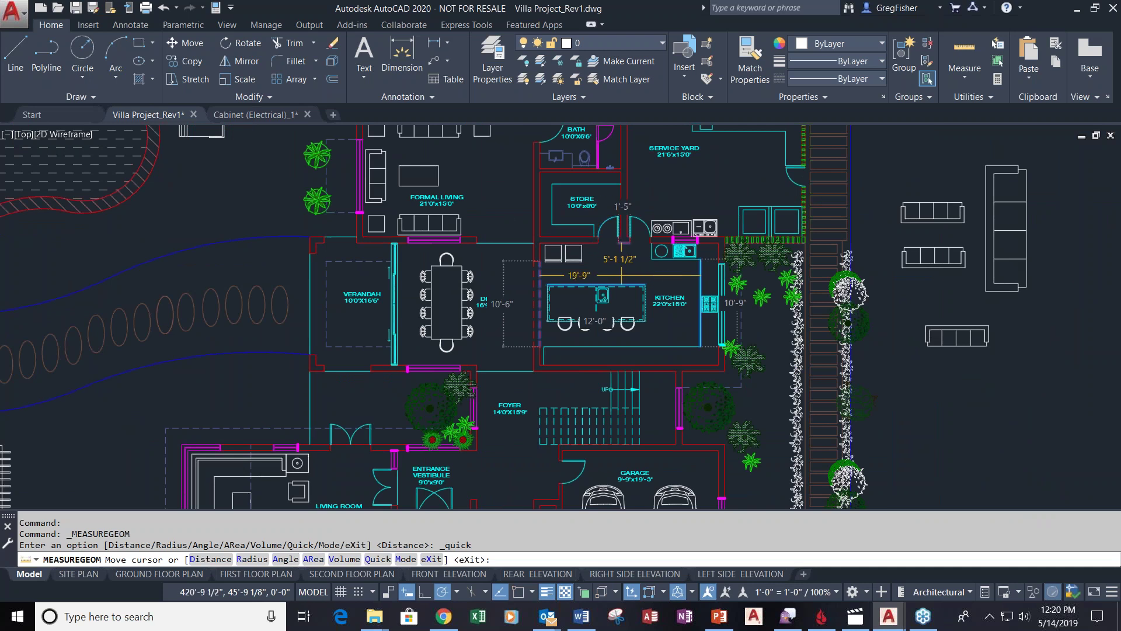
key(Escape)
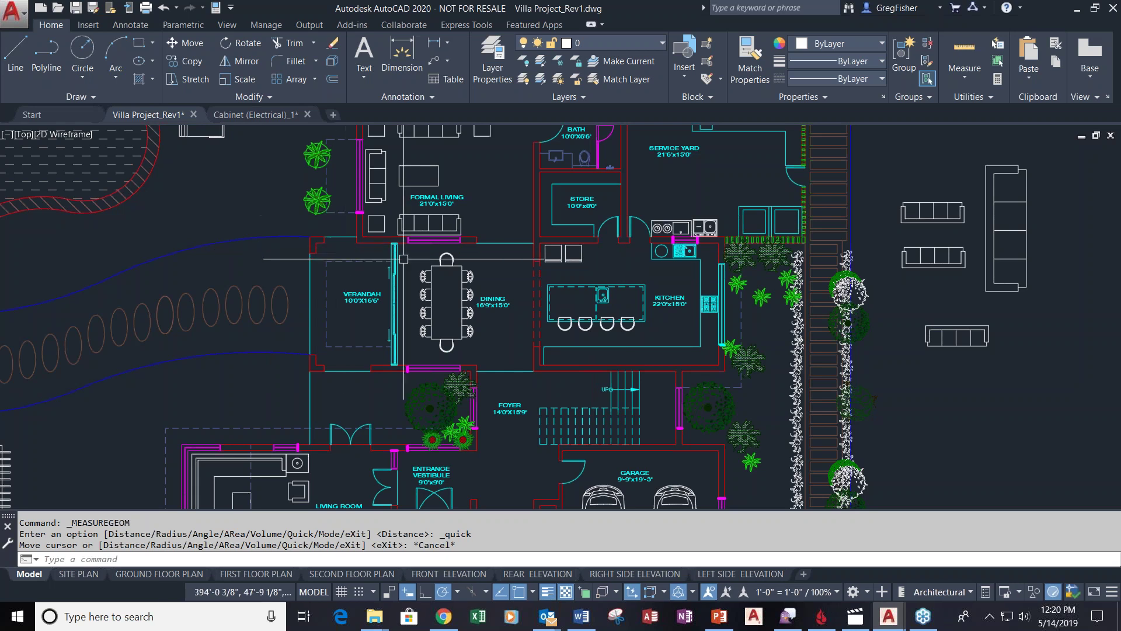
Compare the current Villa Project_Rev1 drawing with Villa Project.dwg using DWG Compare
middle_drag(517, 264, 405, 243)
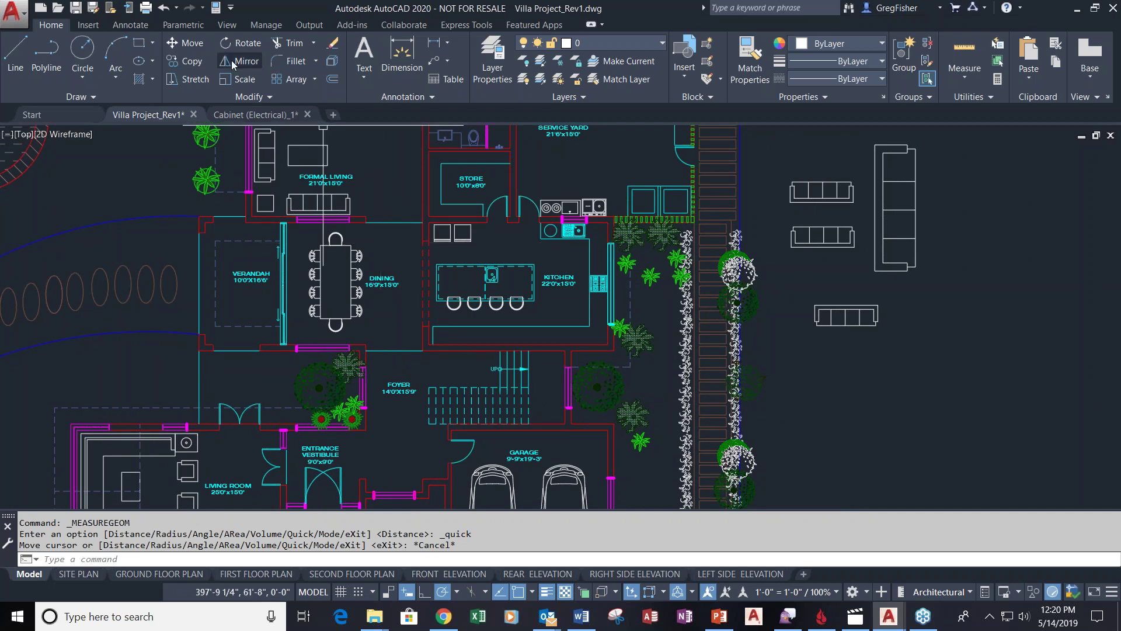
click(227, 27)
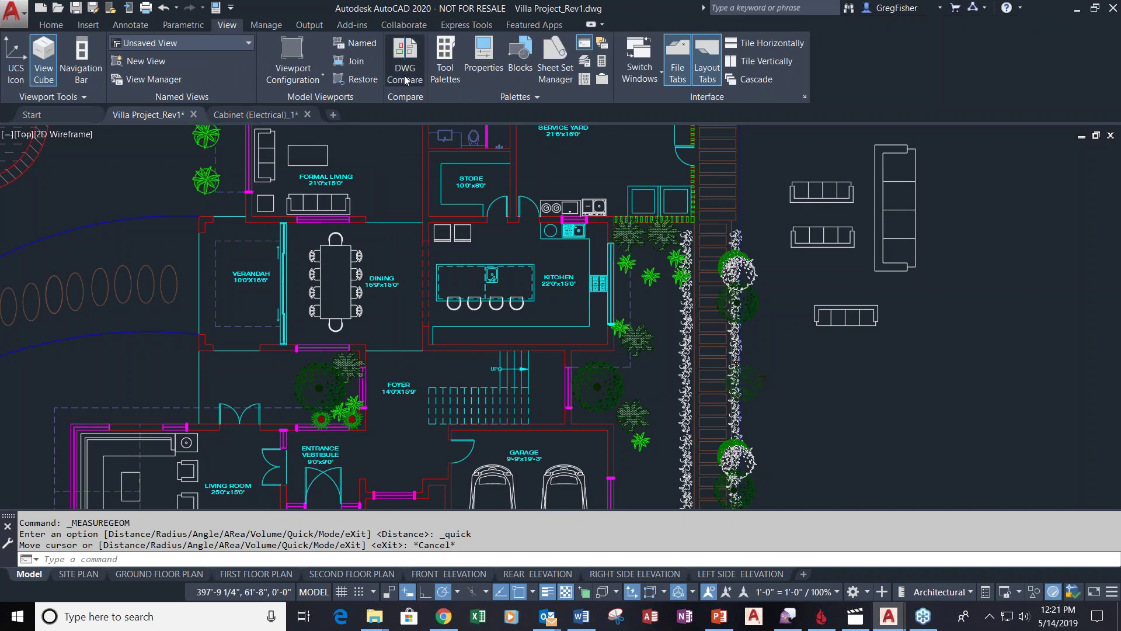
click(408, 26)
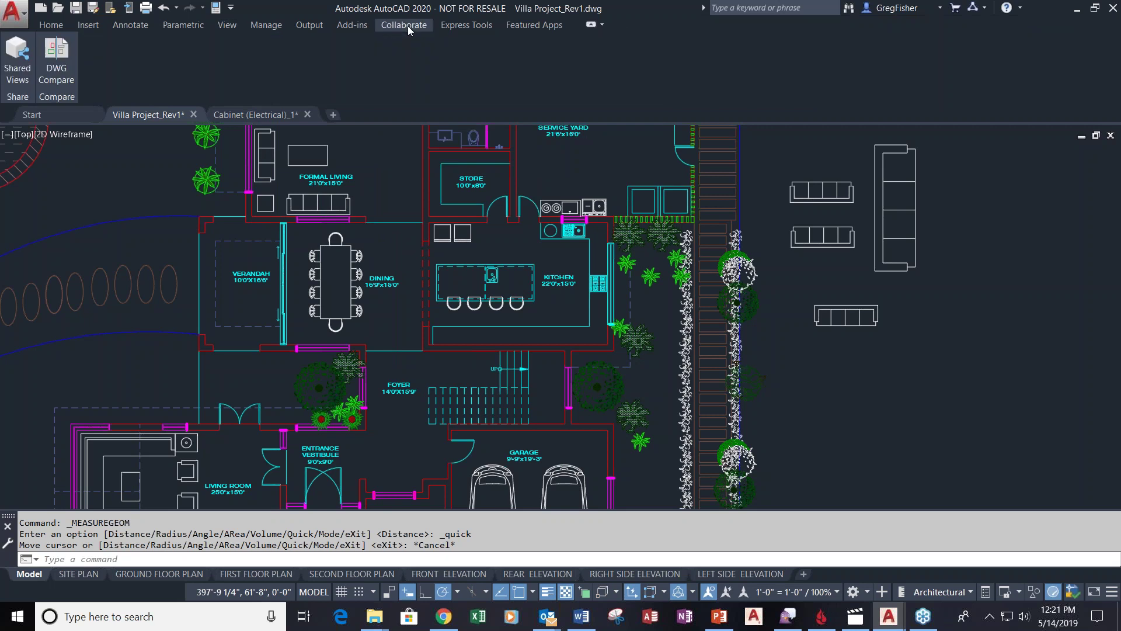
click(62, 70)
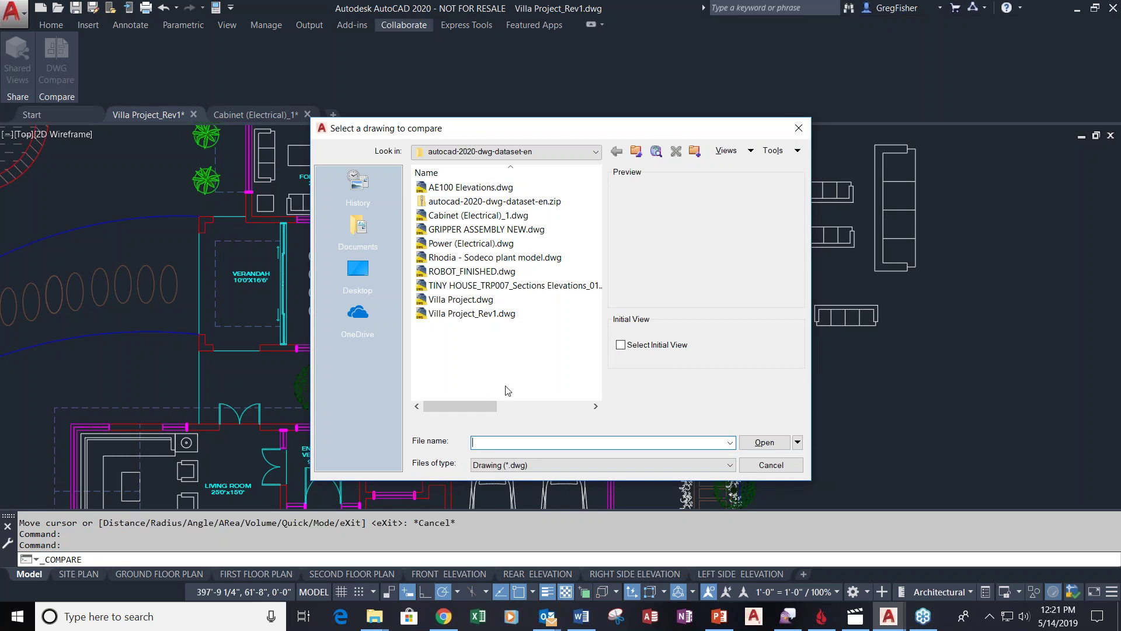
click(485, 299)
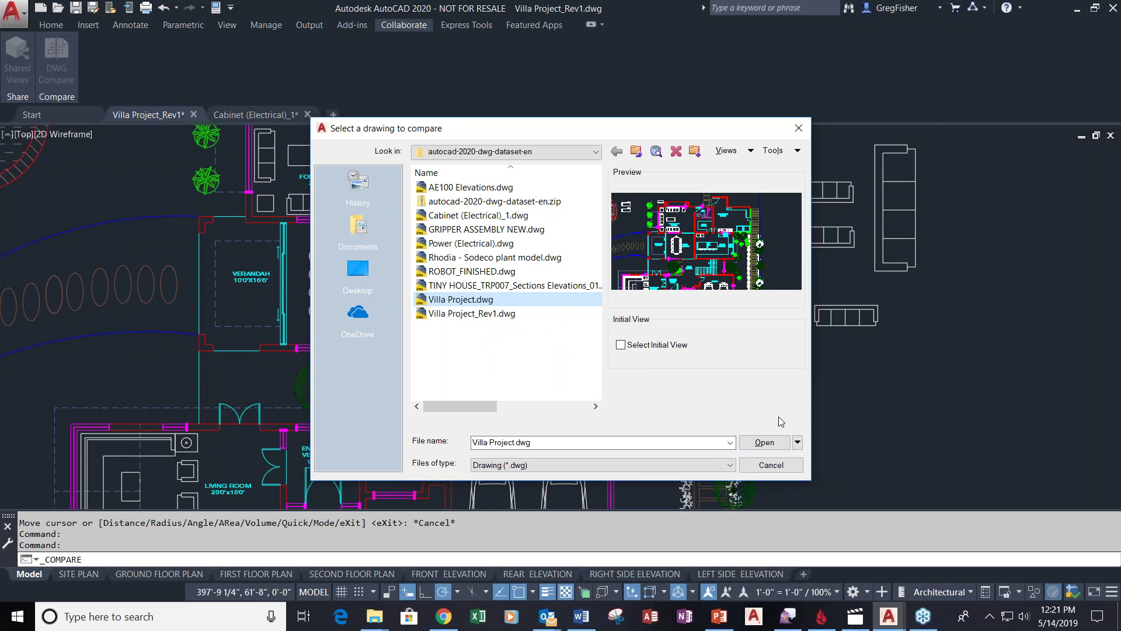
click(768, 442)
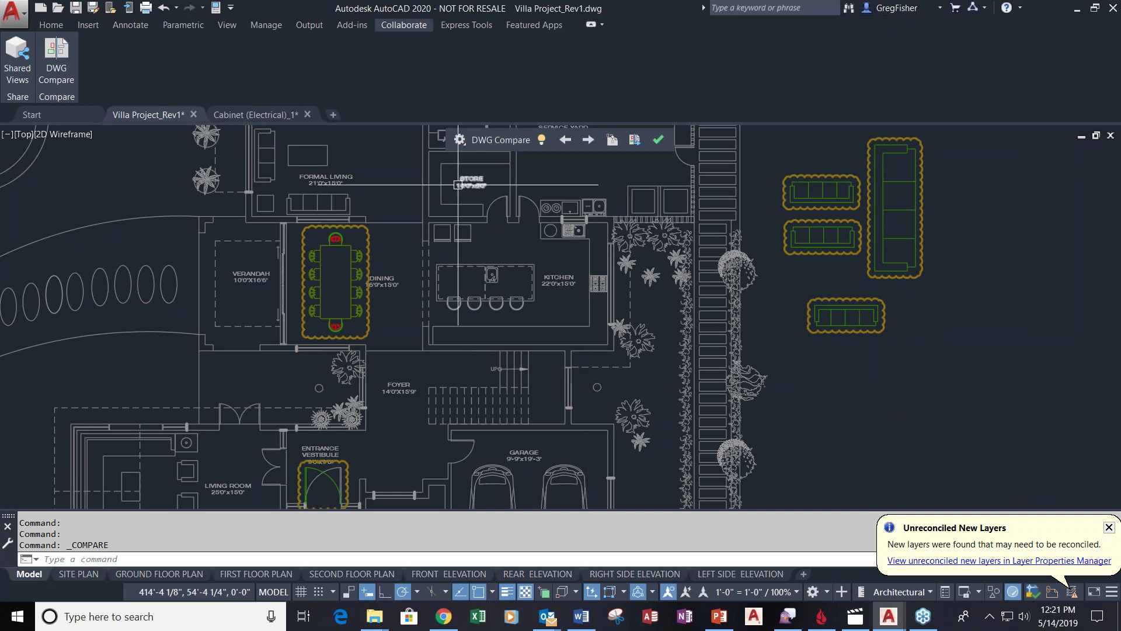
Set the comparison color for Not in Current Drawing objects to light blue
click(460, 142)
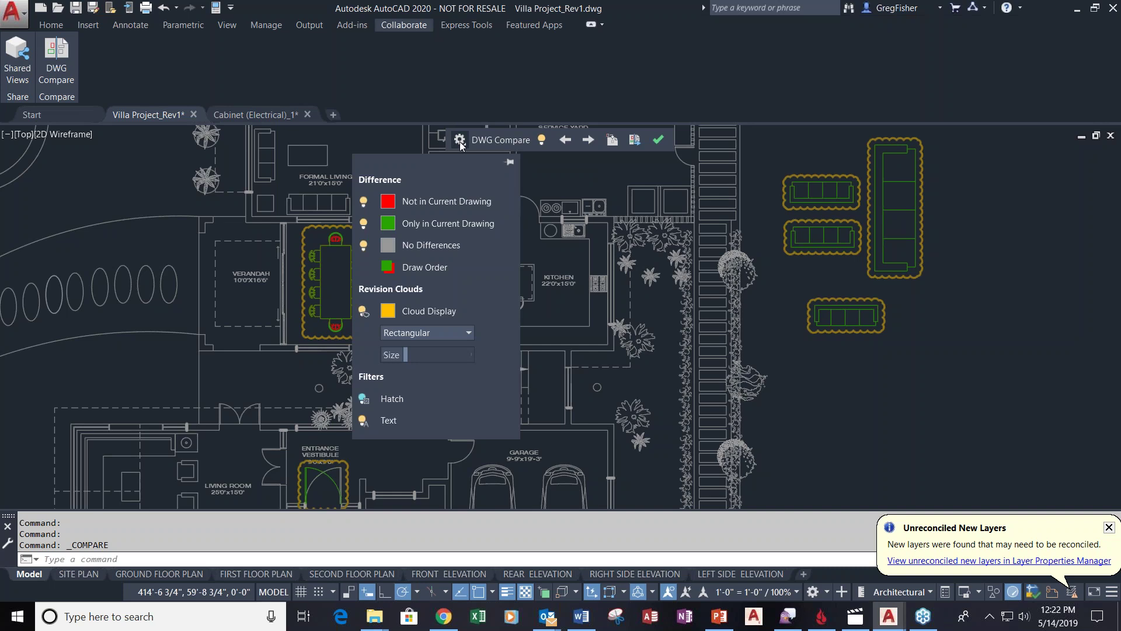
click(389, 201)
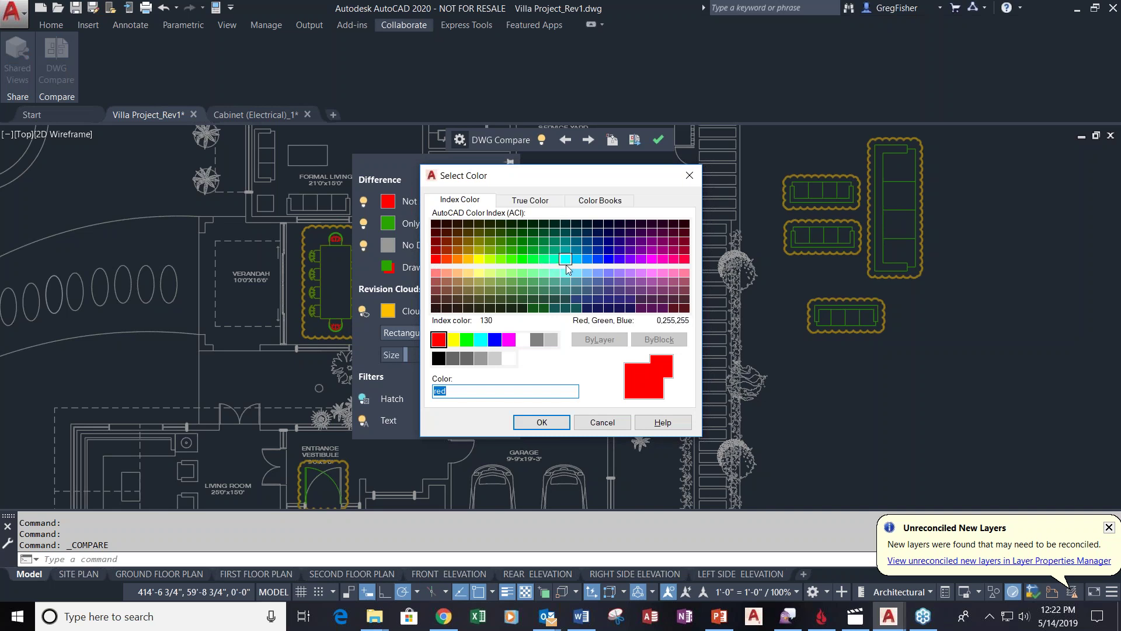
click(576, 261)
click(541, 421)
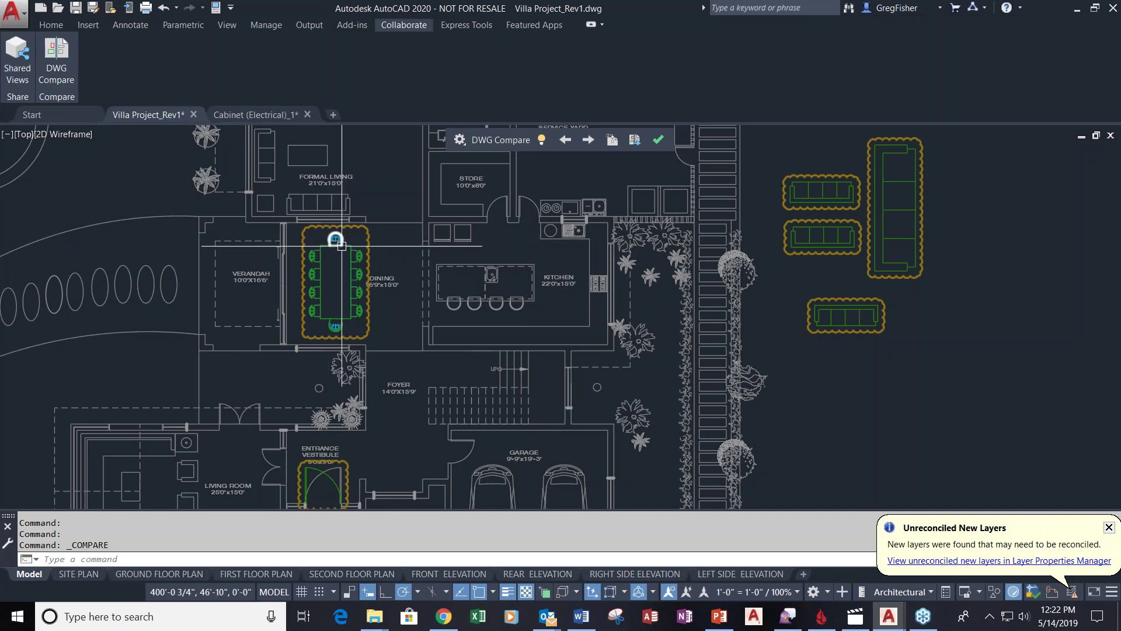
Set the Not in Current Drawing comparison color back to red
click(459, 141)
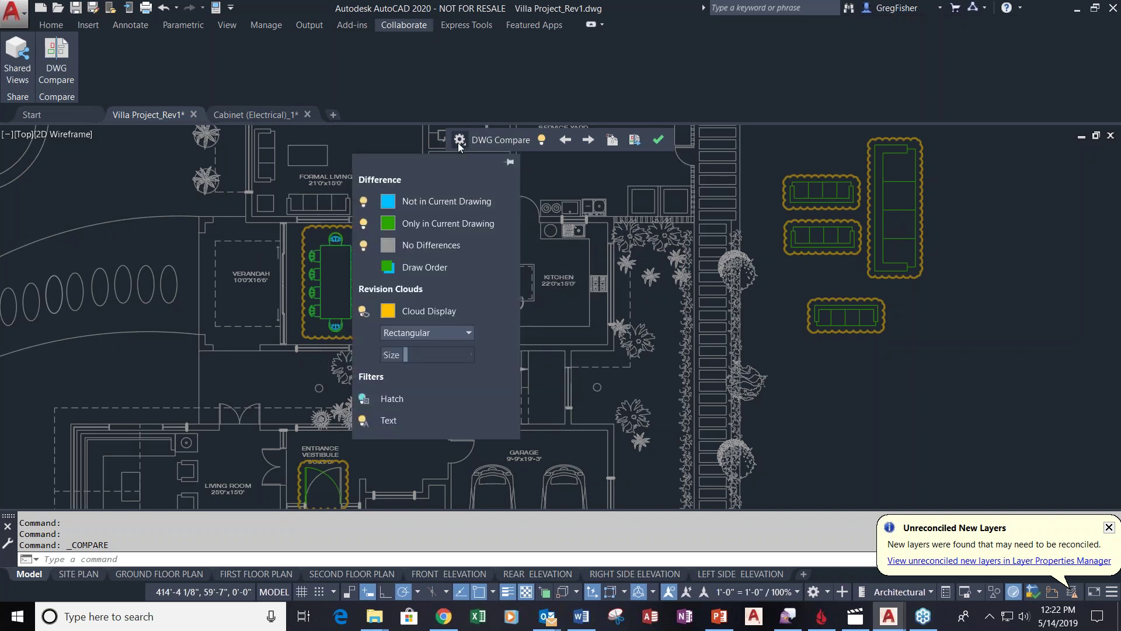
click(393, 202)
click(439, 339)
click(540, 424)
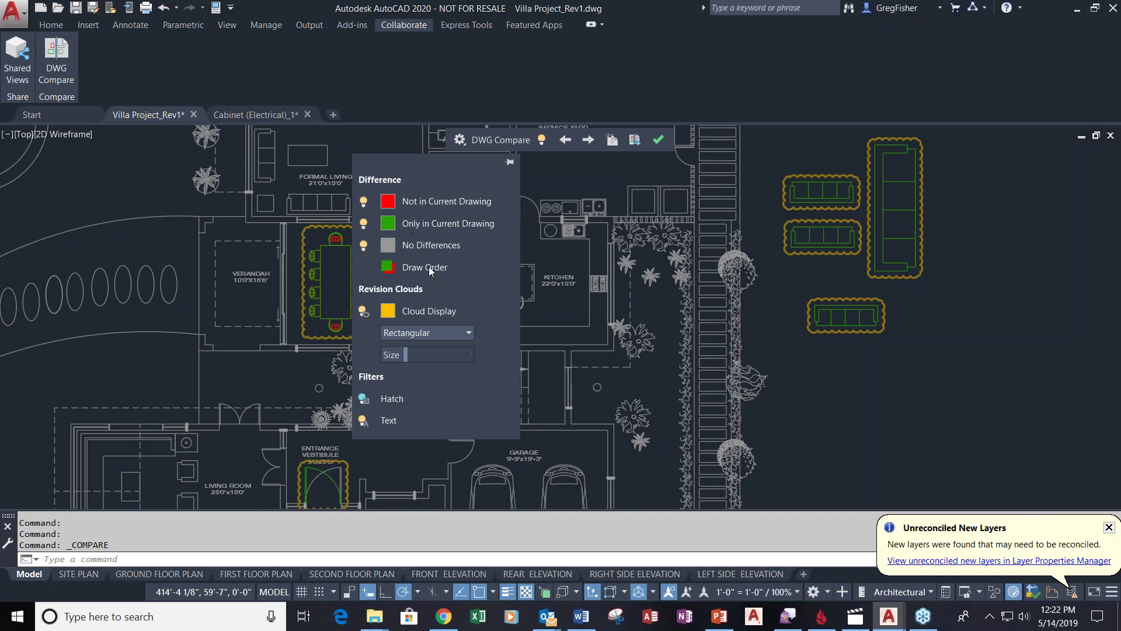
Check each drawing's differences by hiding and reshowing first the Not in Current Drawing objects, then the Only in Current Drawing objects
mouse_move(482, 230)
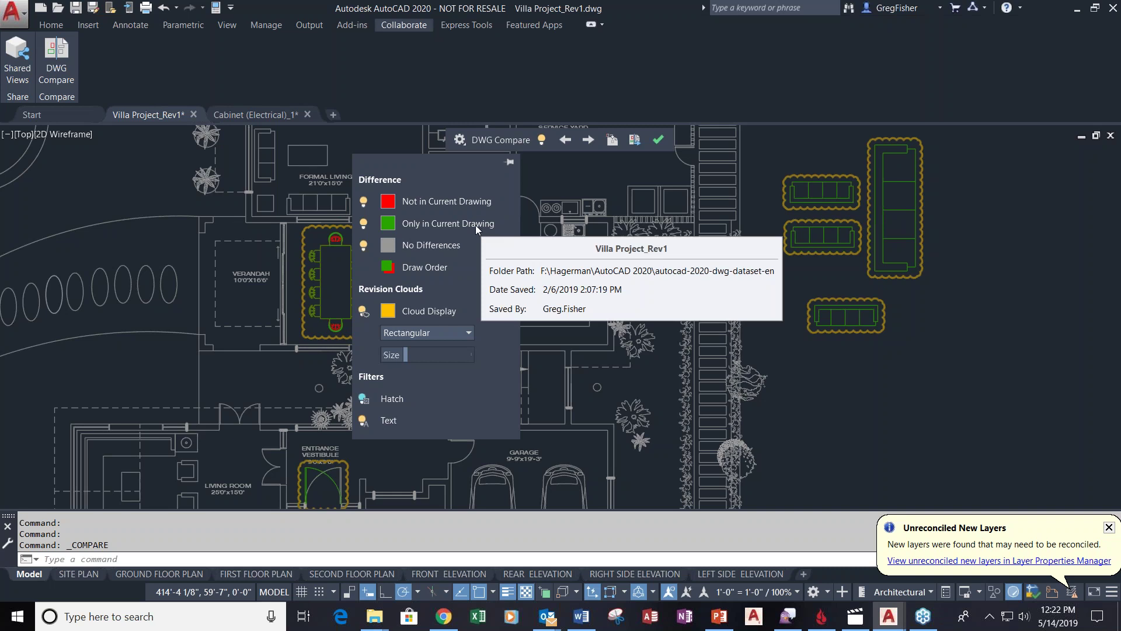
click(363, 202)
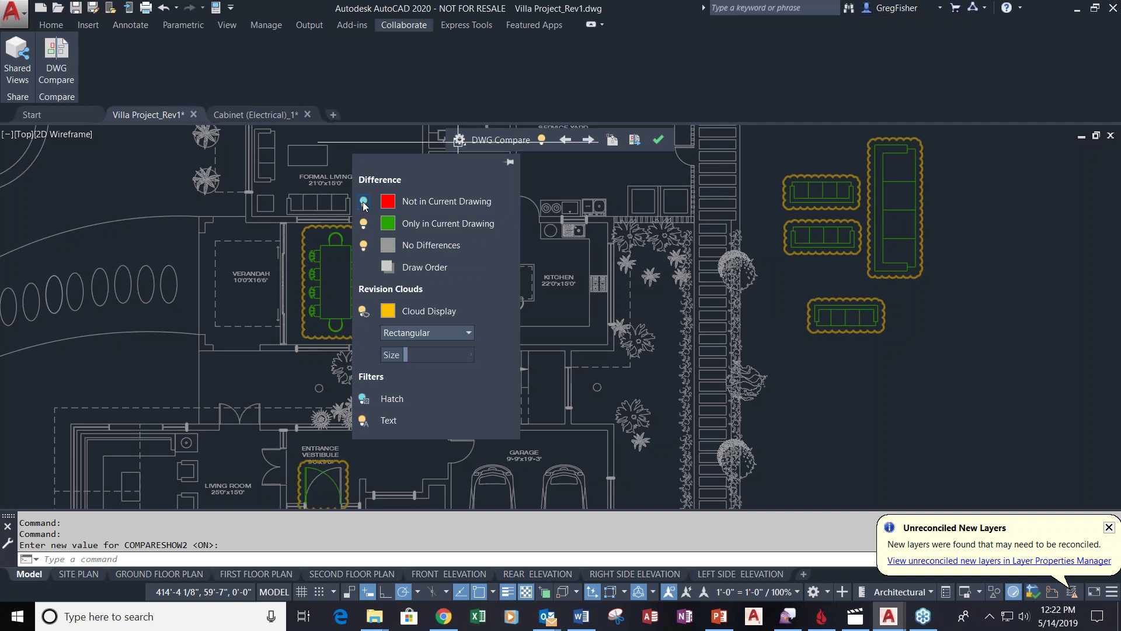
click(363, 203)
click(363, 224)
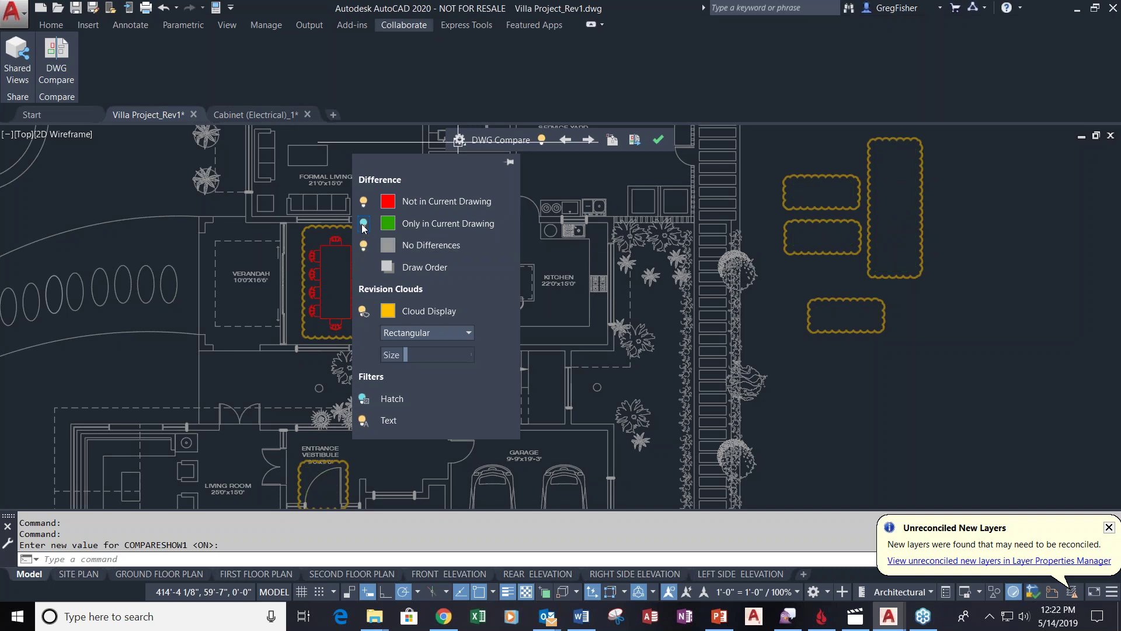
click(363, 225)
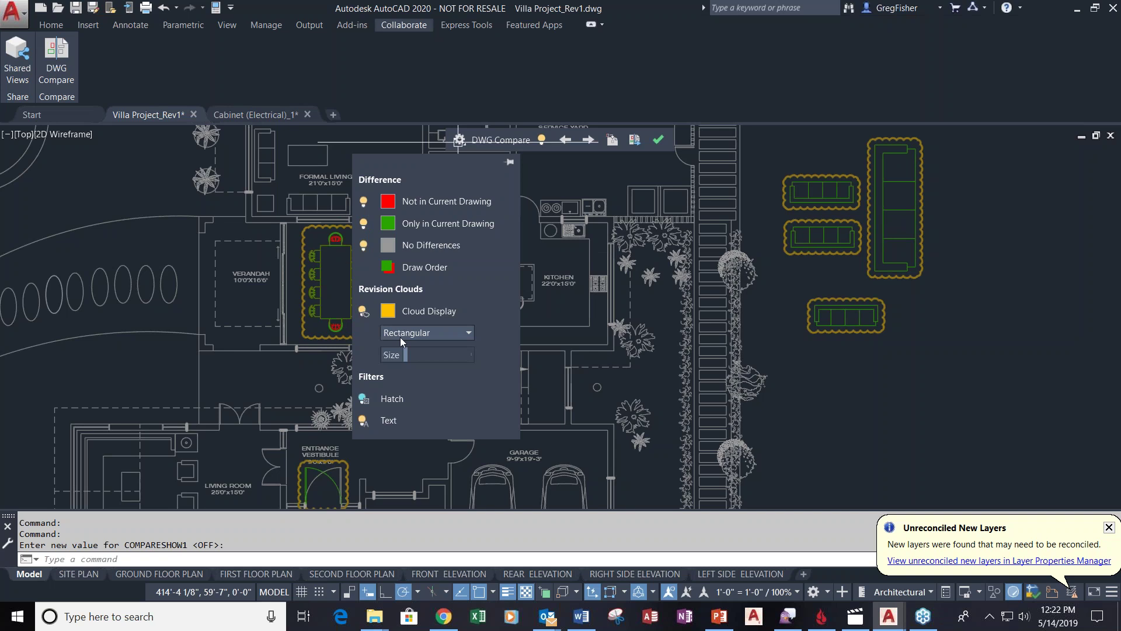
Review the revision cloud color, shape and size options in the comparison settings without changing them
click(388, 311)
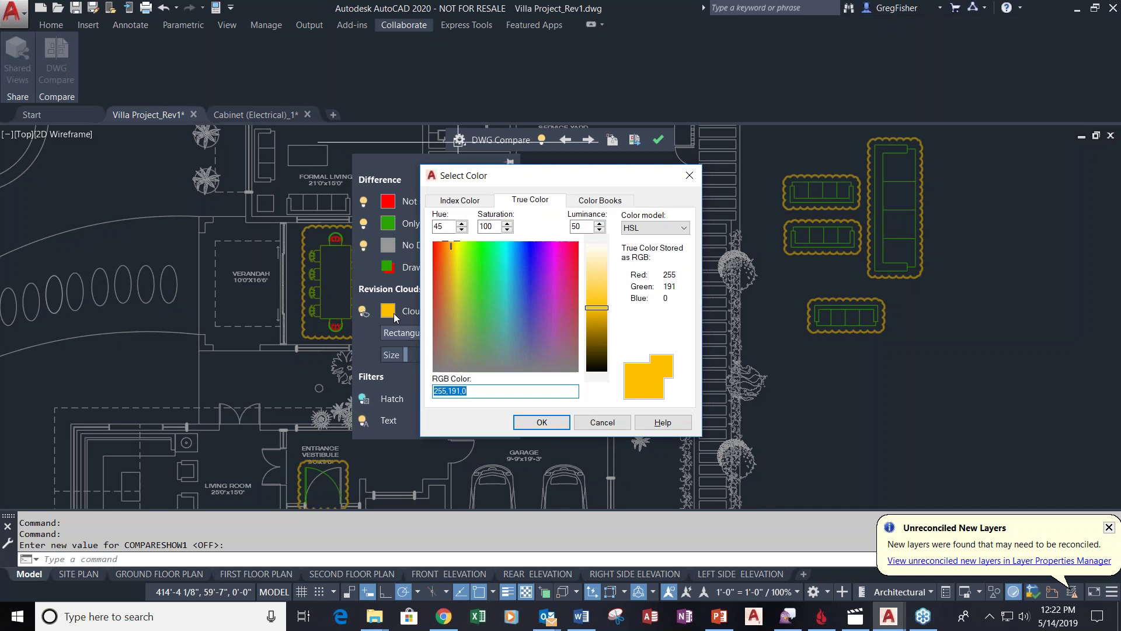
click(601, 422)
click(466, 334)
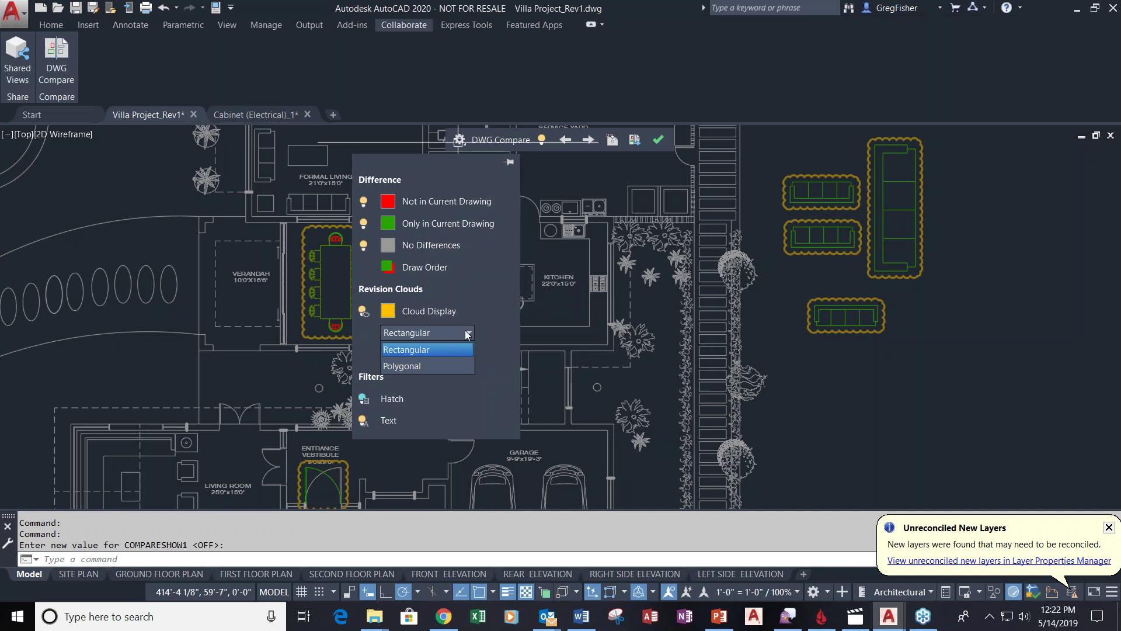
click(467, 334)
mouse_move(405, 355)
mouse_down()
mouse_move(432, 356)
mouse_move(408, 357)
mouse_up()
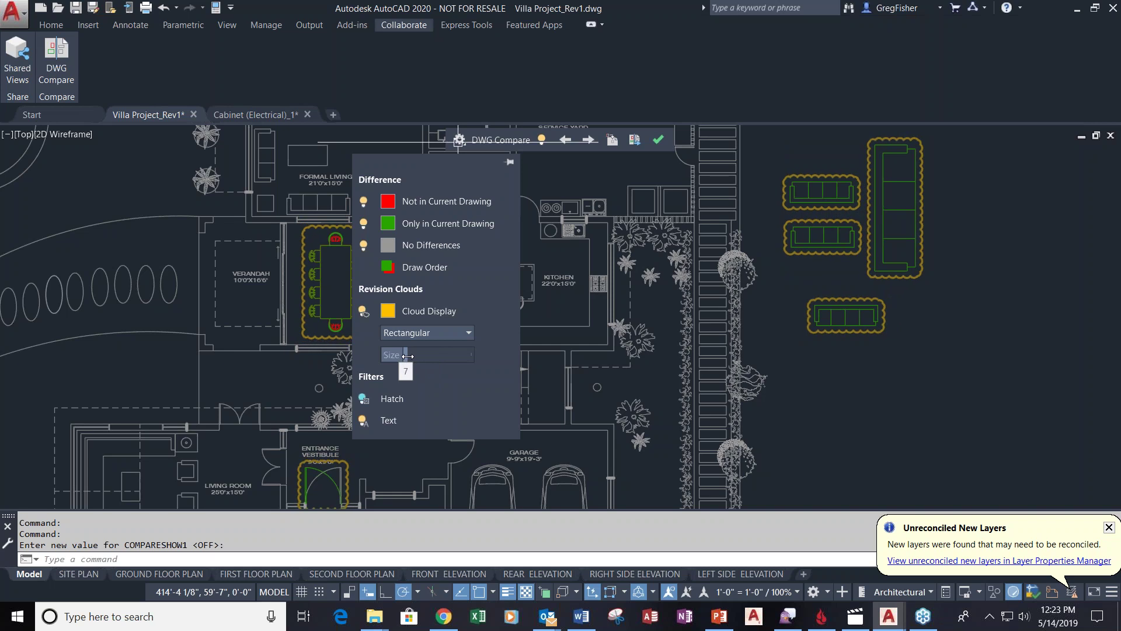
drag(408, 356, 407, 356)
click(508, 163)
click(509, 163)
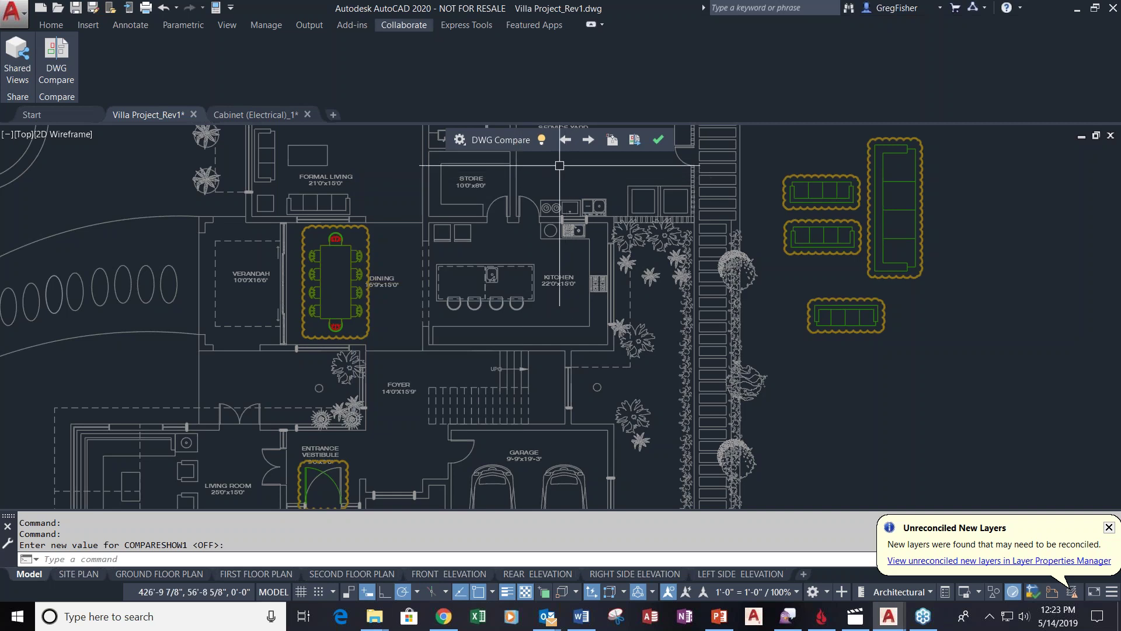
Hide and reshow the comparison display, and step backward through the differences to the dining table
click(542, 141)
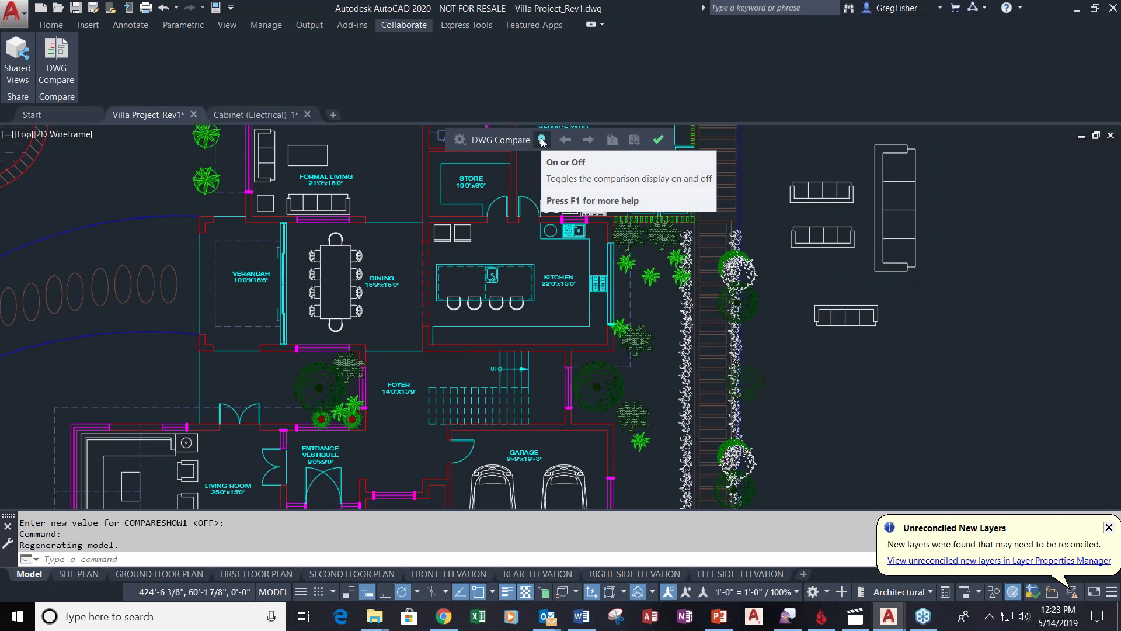
click(542, 141)
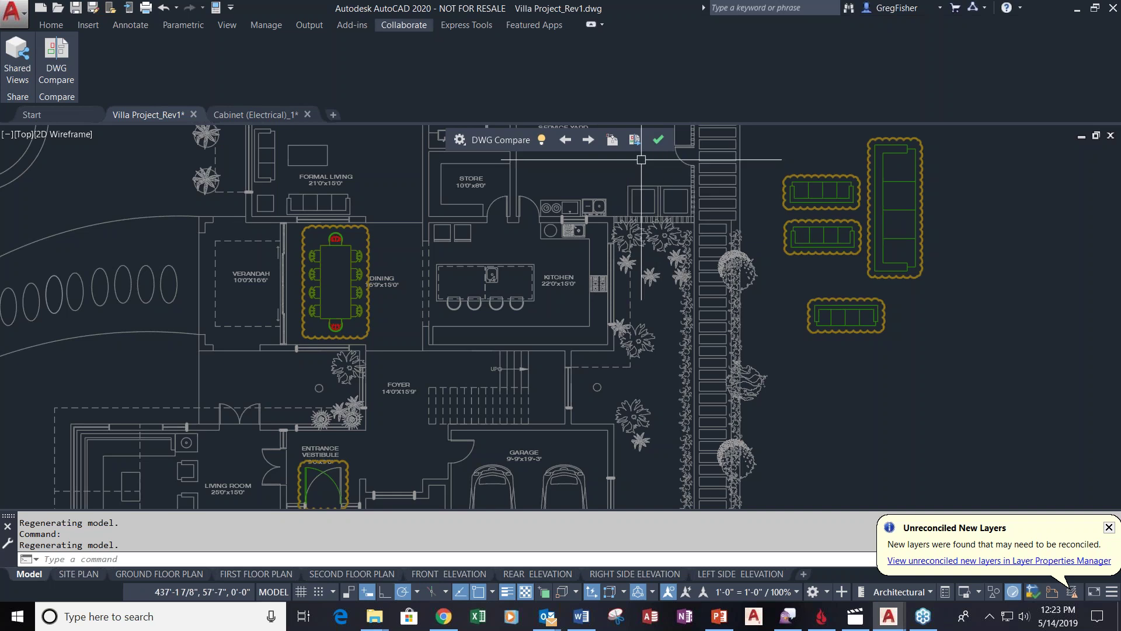
click(565, 140)
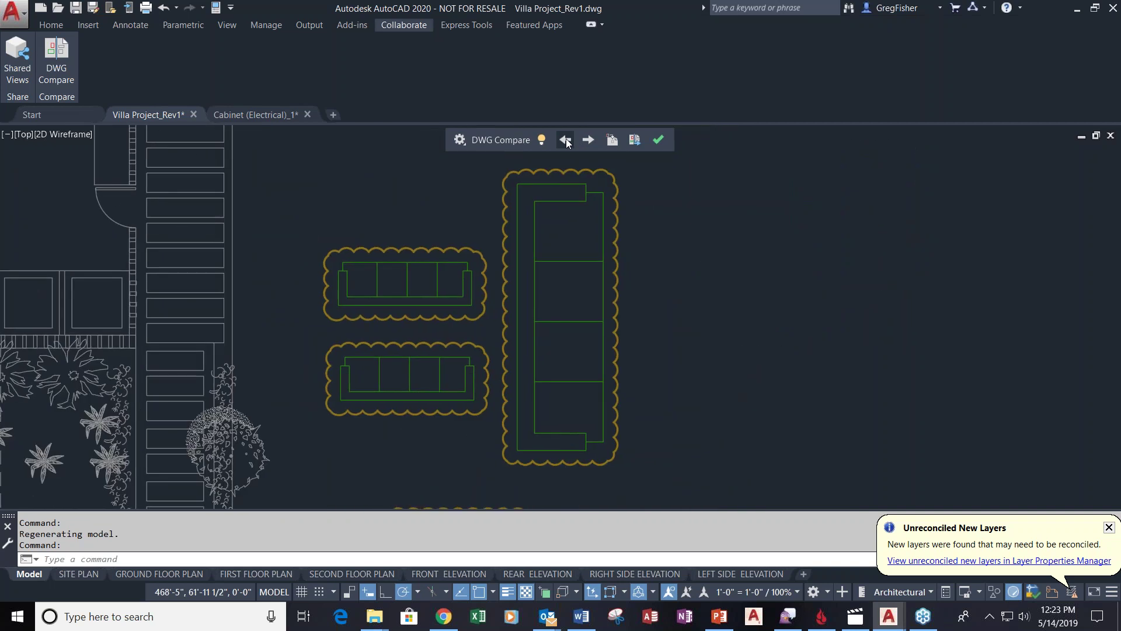
click(566, 139)
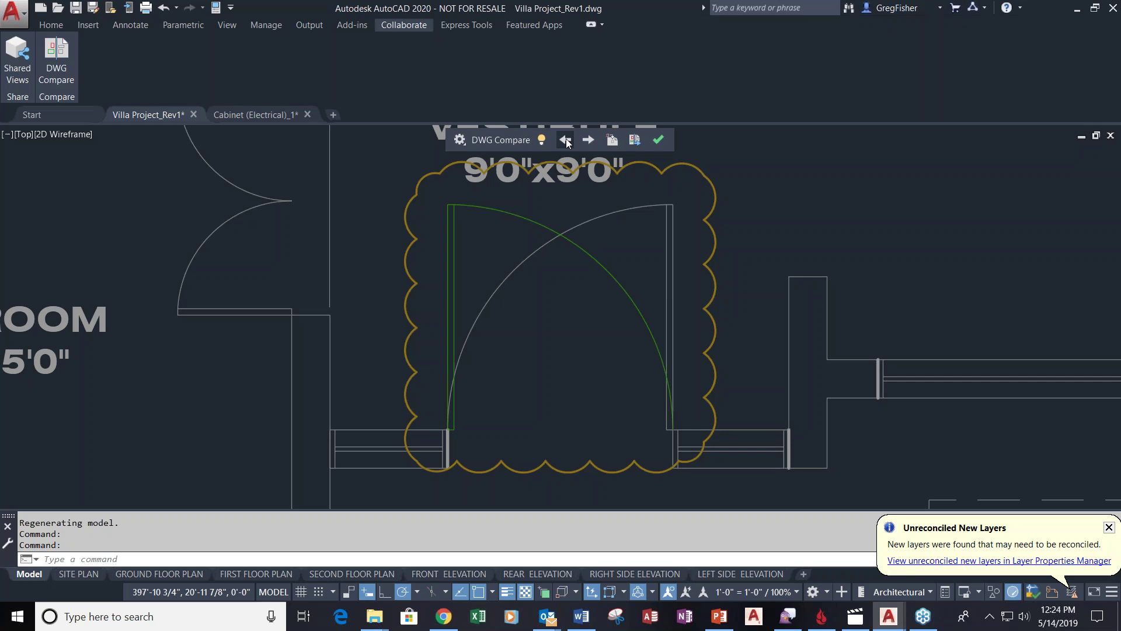
click(566, 139)
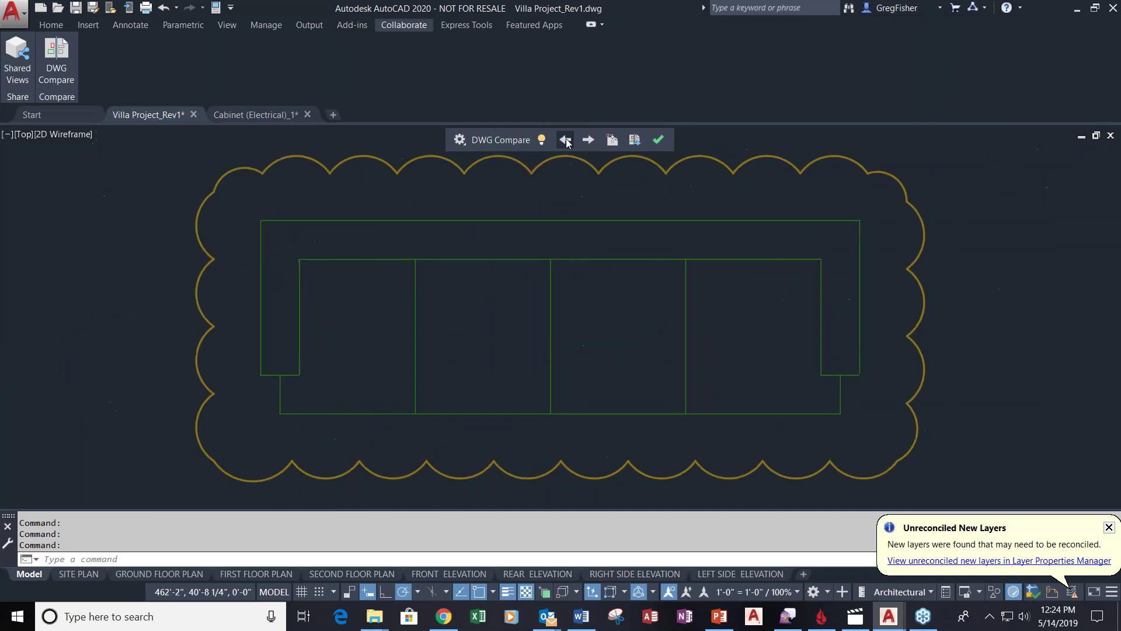
click(566, 139)
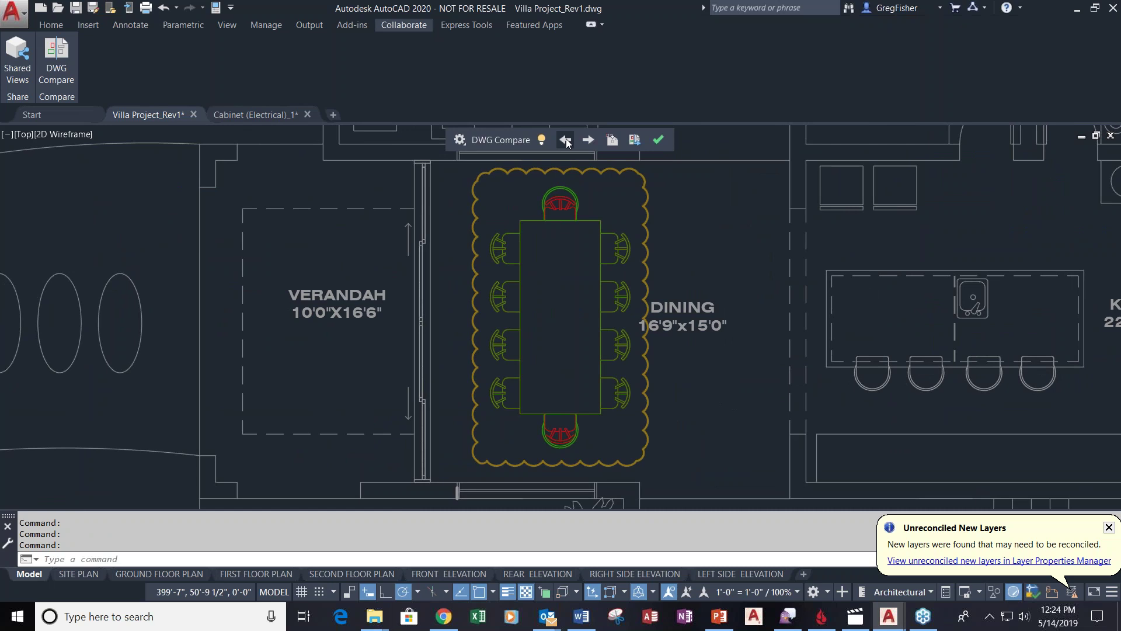
Import the red dining table and chairs object from the compared drawing into the current drawing
click(612, 140)
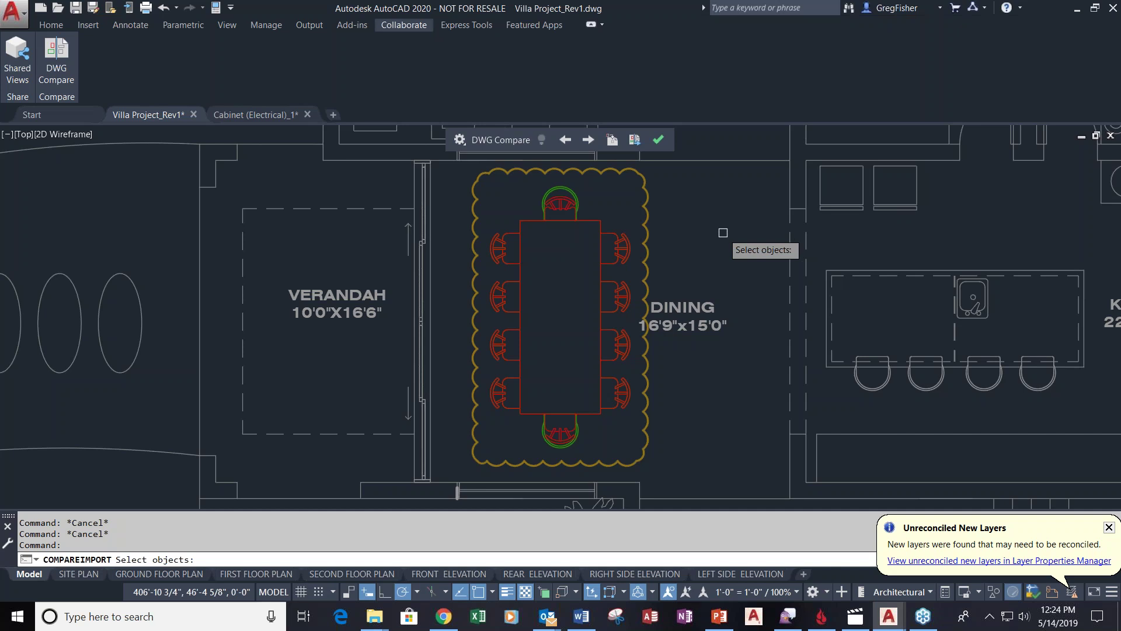
click(618, 234)
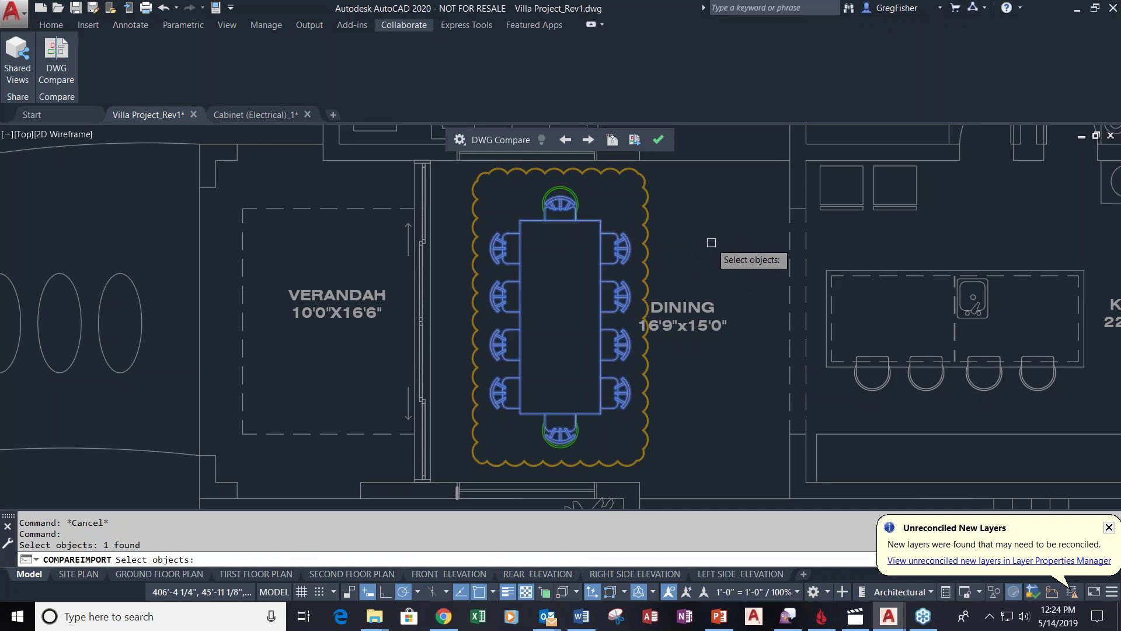
key(Return)
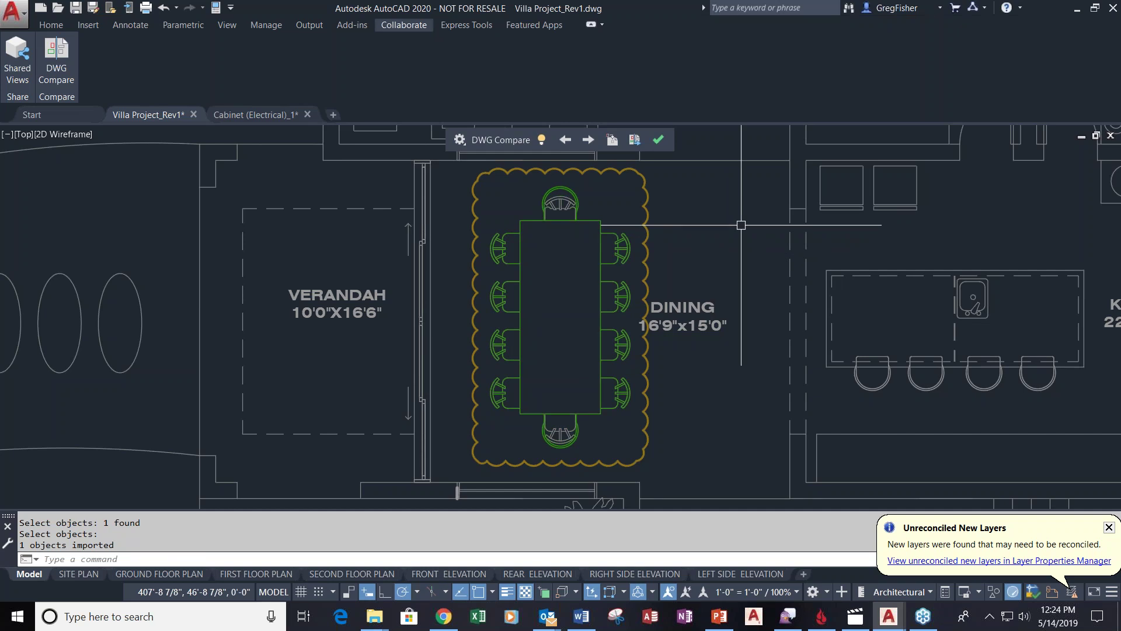
Export a comparison snapshot drawing named Compare_Villa Project_Rev1 vs Villa Project.dwg in the autocad-2020-dwg-dataset-en folder
click(637, 143)
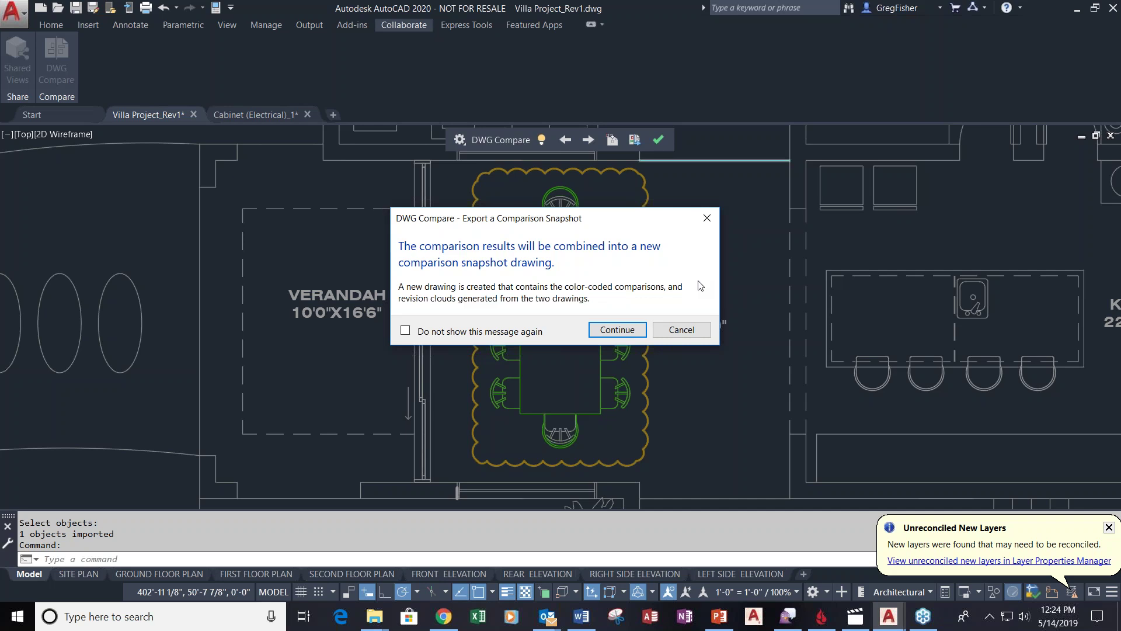
click(617, 330)
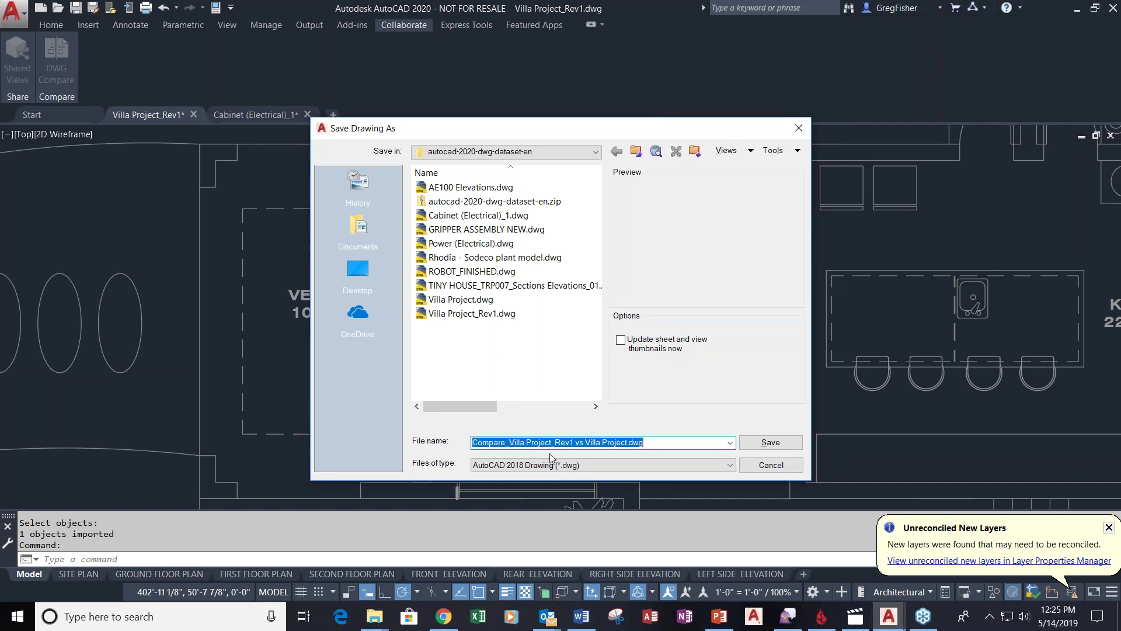
click(770, 444)
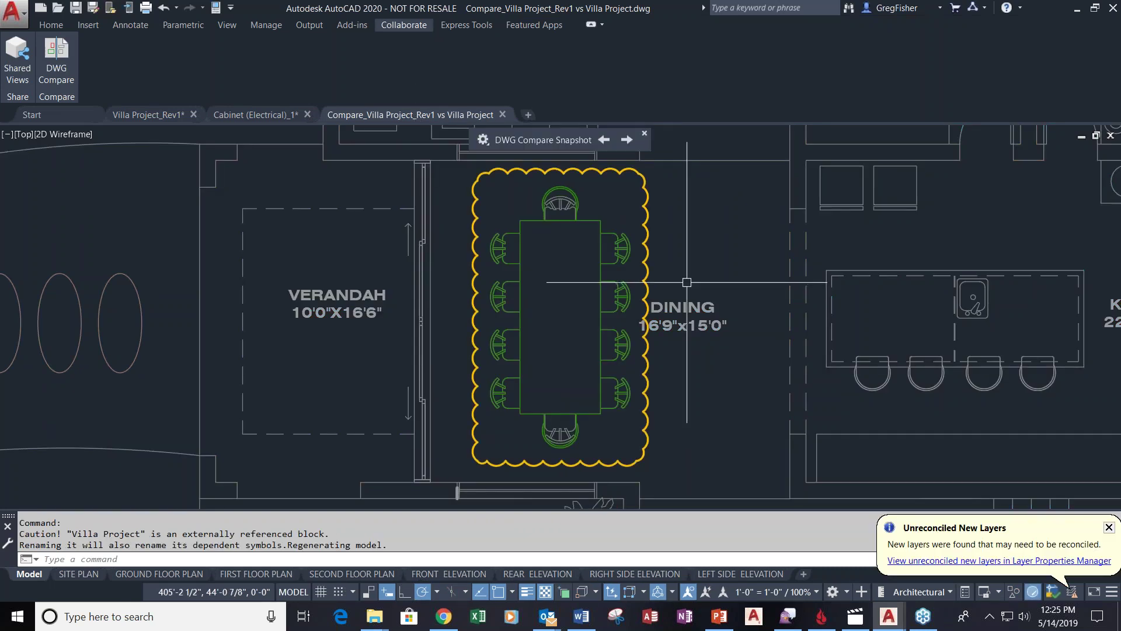
Look over the snapshot's revision clouds and close the snapshot drawing without saving changes
middle_drag(687, 282, 575, 249)
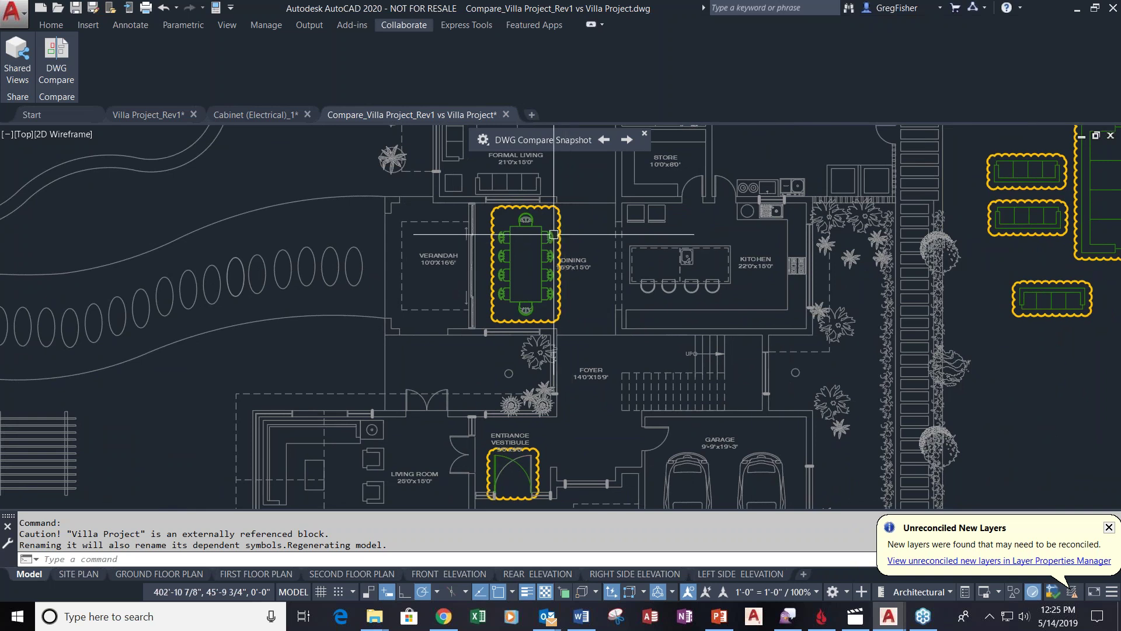
click(507, 114)
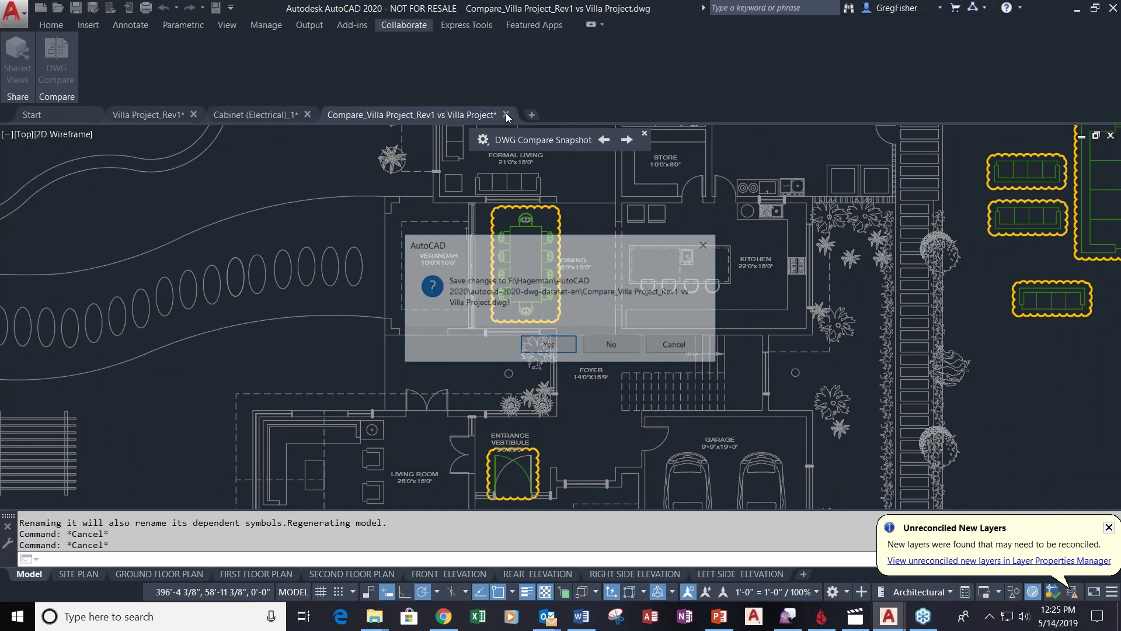
click(611, 344)
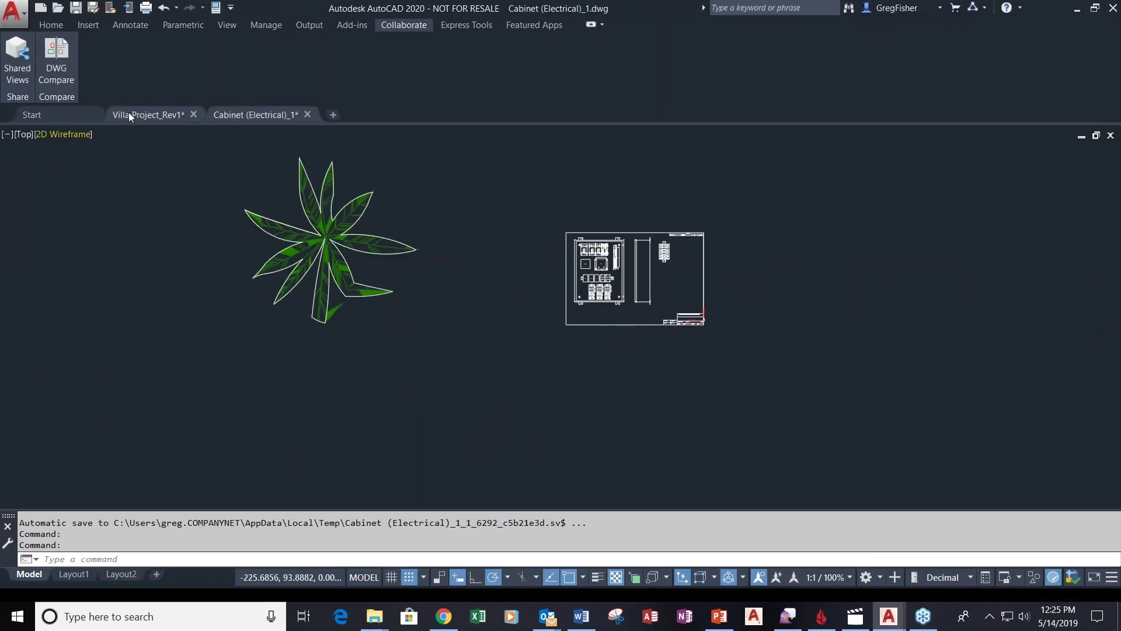
Return to the Villa Project_Rev1 drawing and end the drawing comparison
click(131, 114)
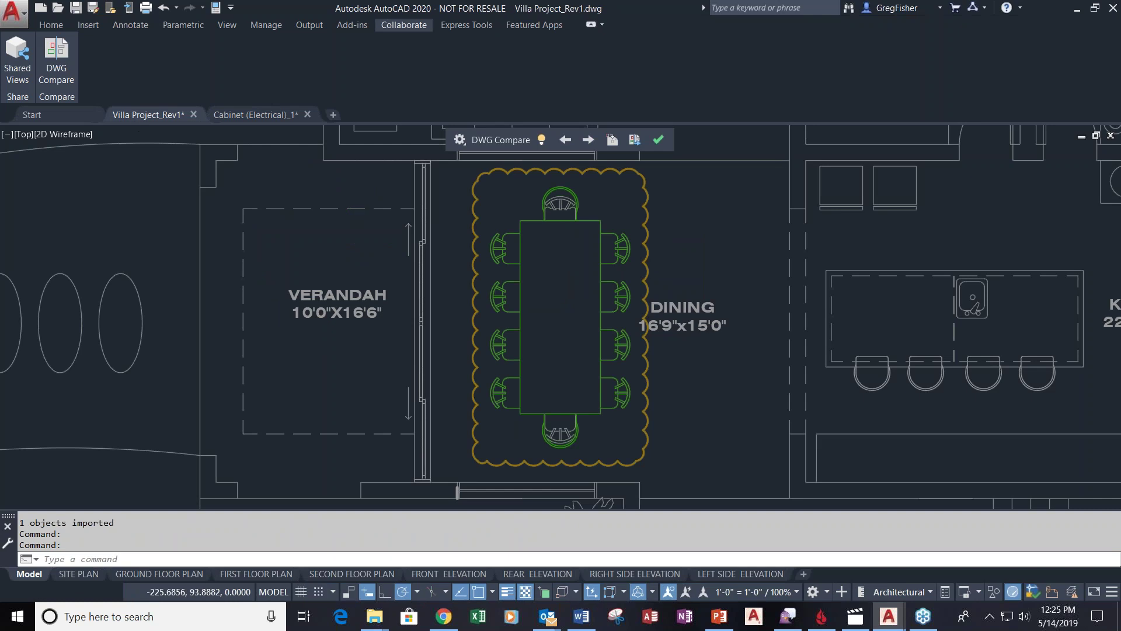
scroll(722, 237, down, 2)
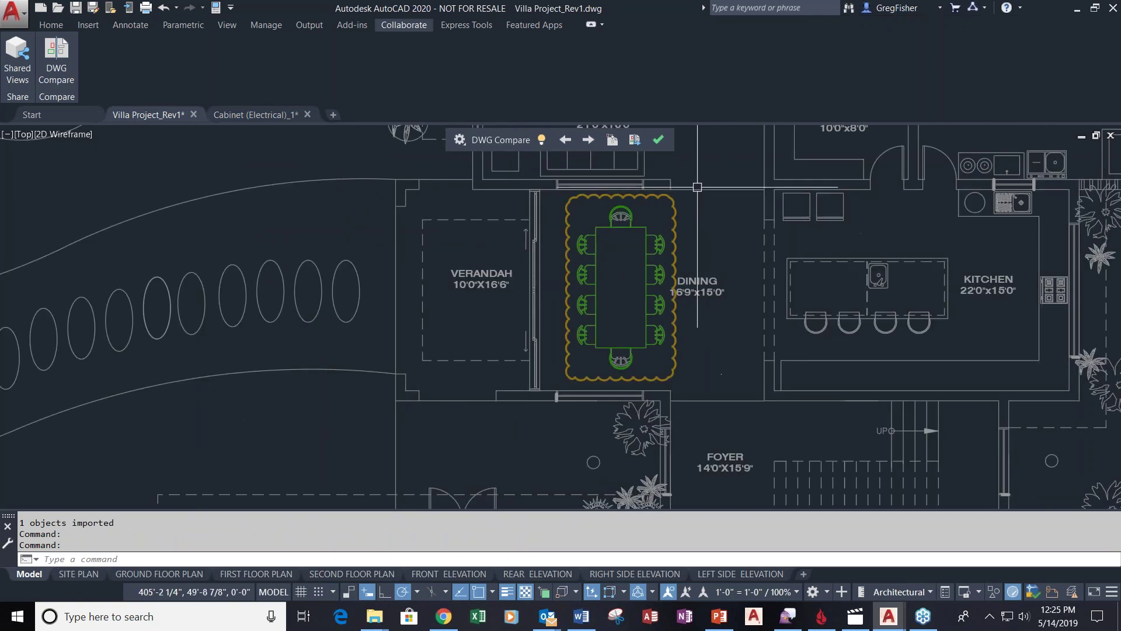
click(659, 140)
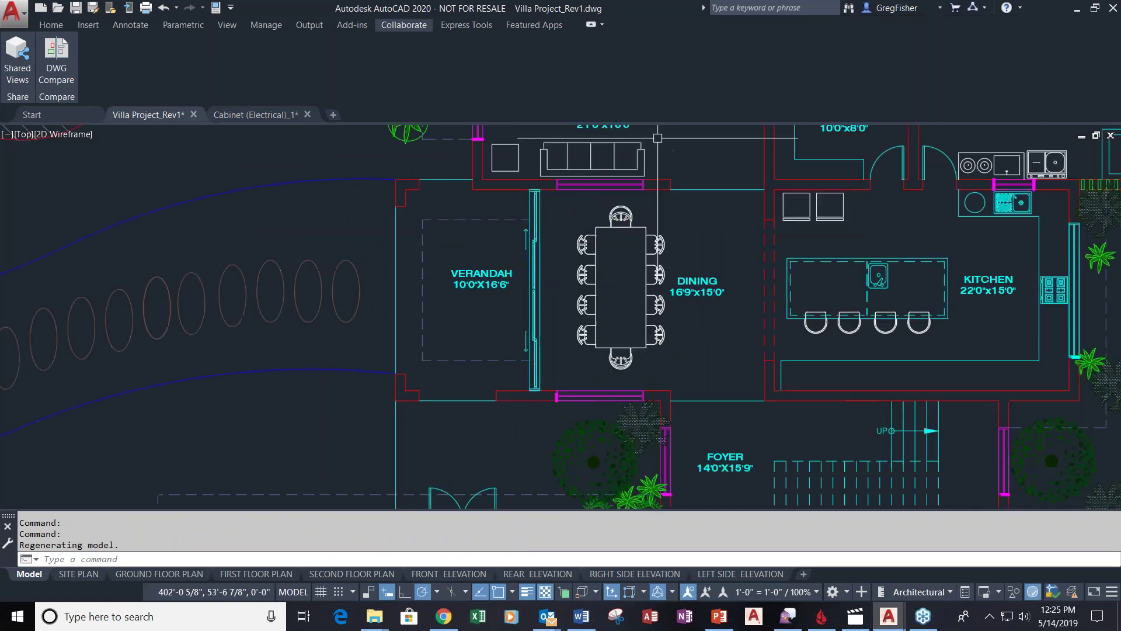
scroll(500, 278, down, 5)
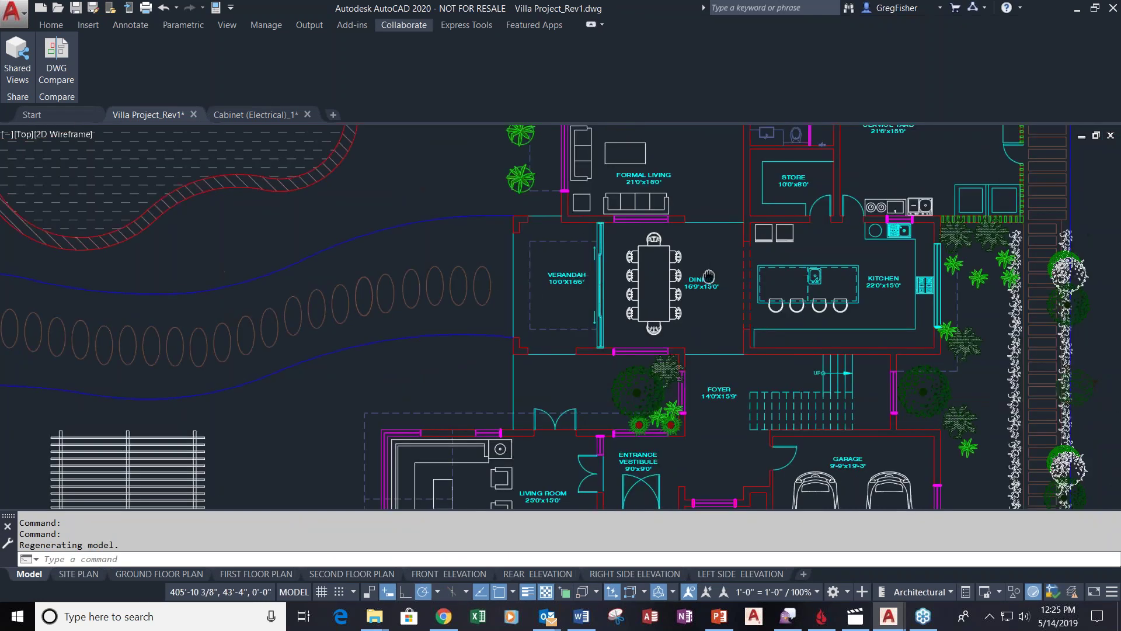
scroll(500, 278, up, 2)
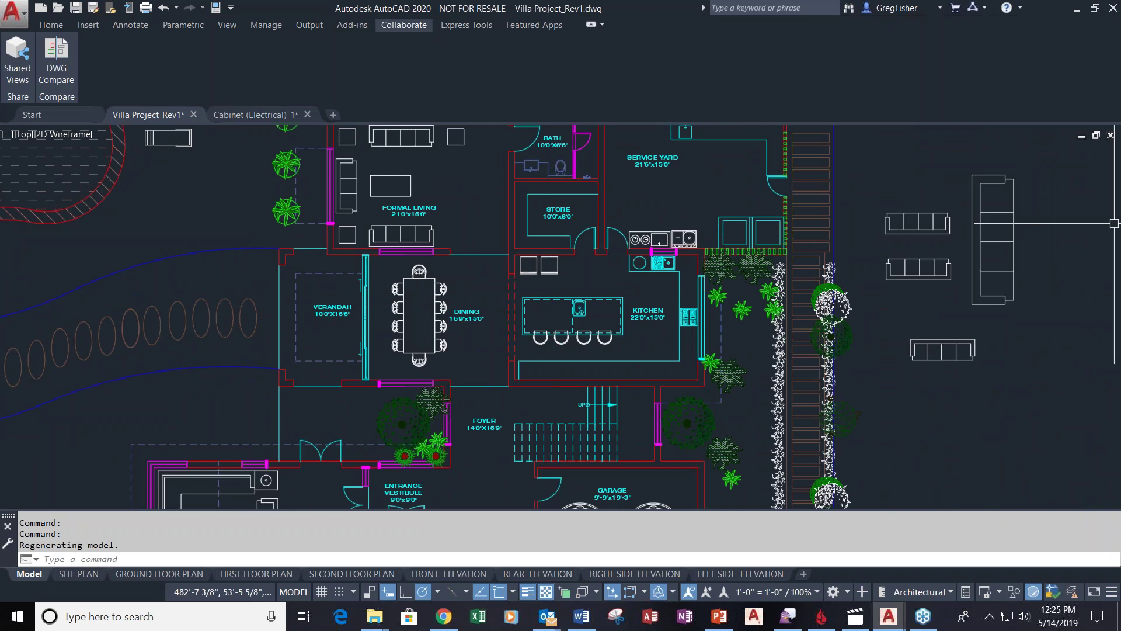
Check the Villa Project_Rev1 drawing for purgeable items and leave Purge without removing anything
click(62, 25)
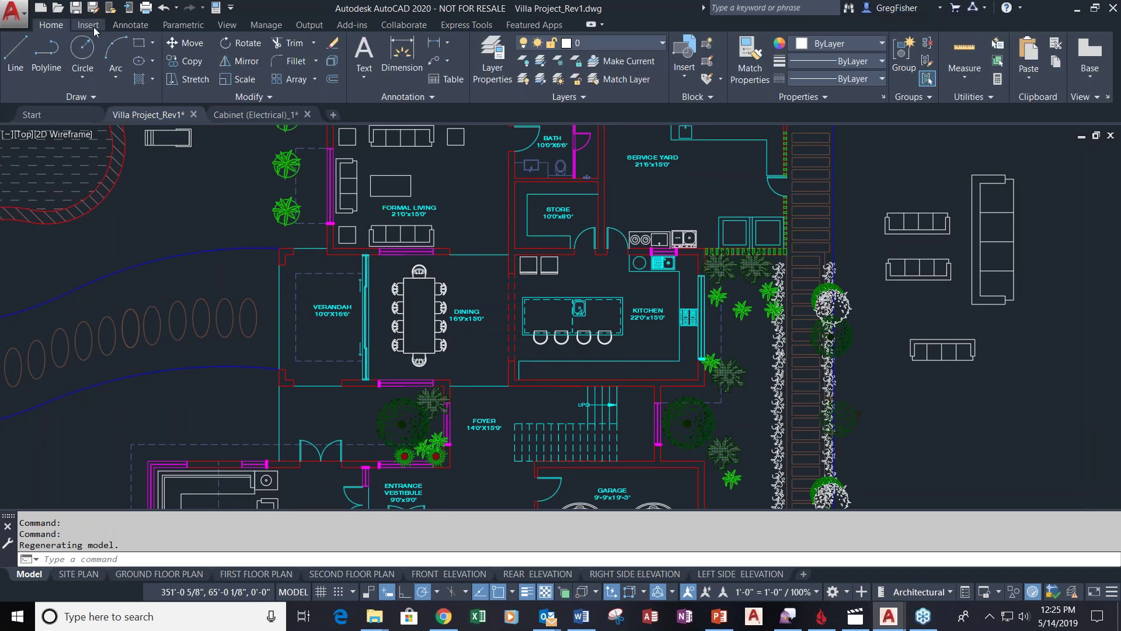
click(255, 26)
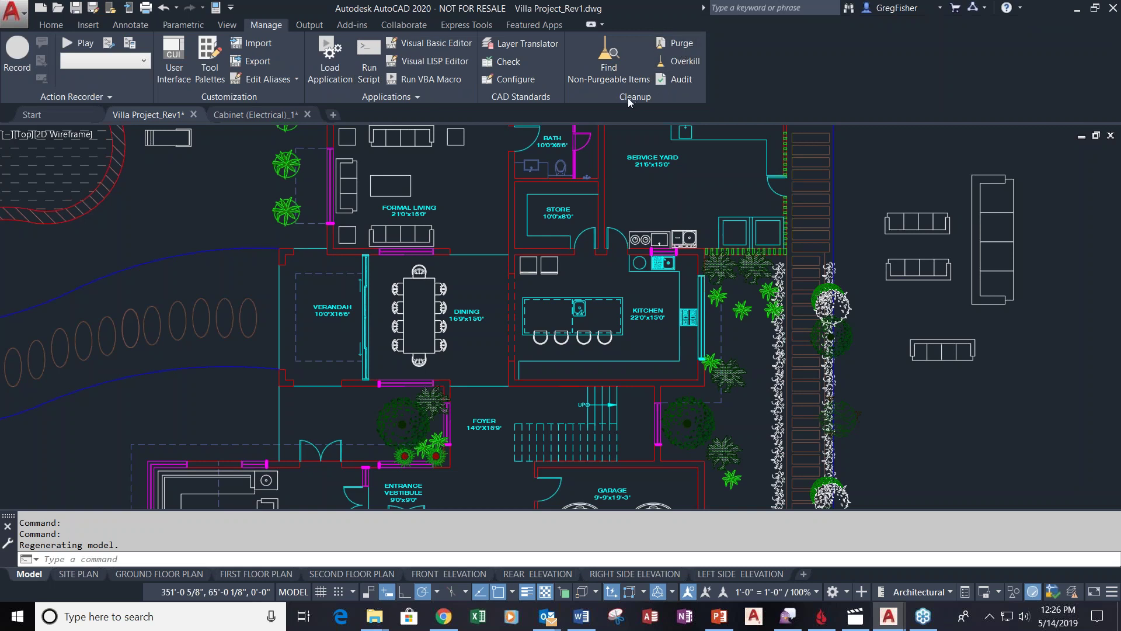
click(689, 44)
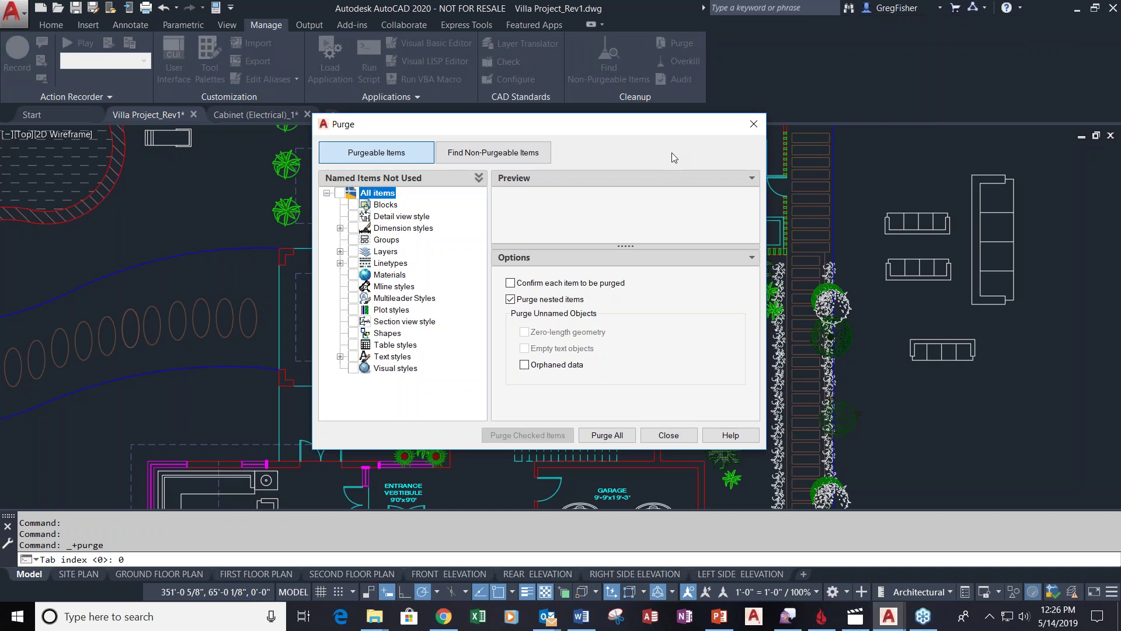
click(655, 437)
Switch to the Cabinet (Electrical)_1 drawing, frame the electrical panel sheet and start Purge
click(248, 117)
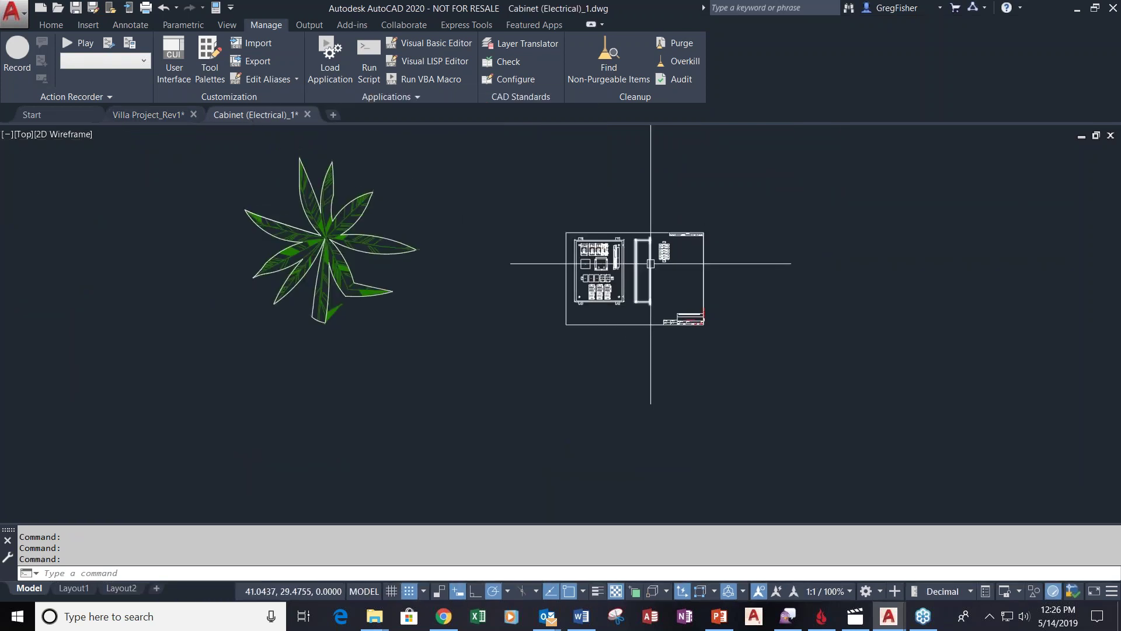
scroll(651, 263, up, 4)
scroll(653, 262, up, 2)
middle_drag(694, 296, 593, 290)
click(681, 44)
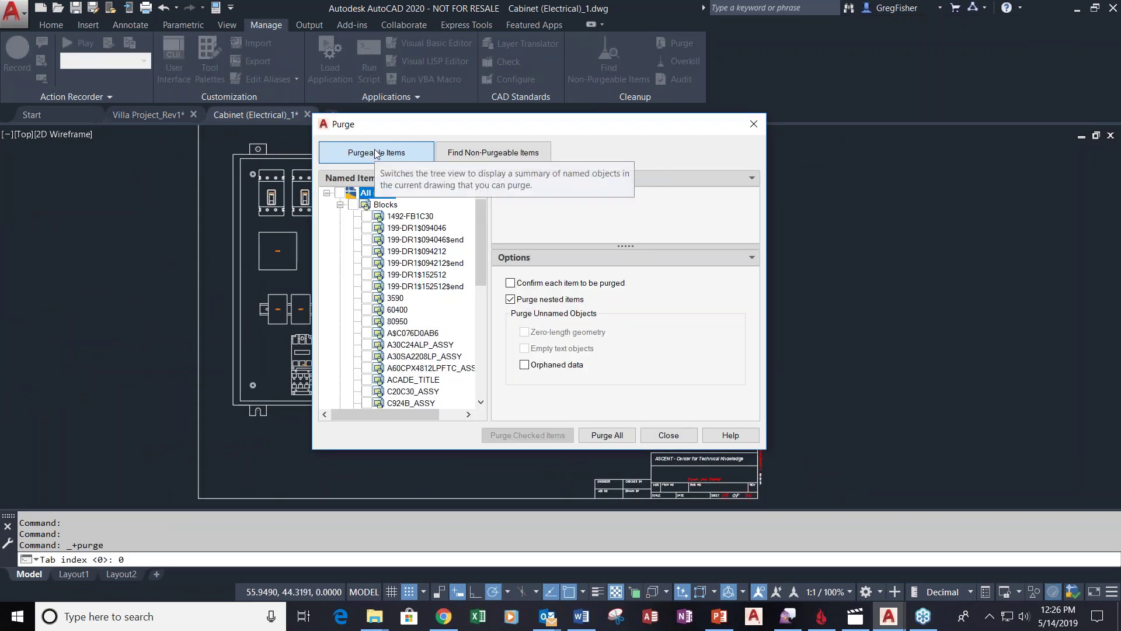
Review the unused blocks and purge all of them from the Cabinet (Electrical)_1 drawing
click(340, 205)
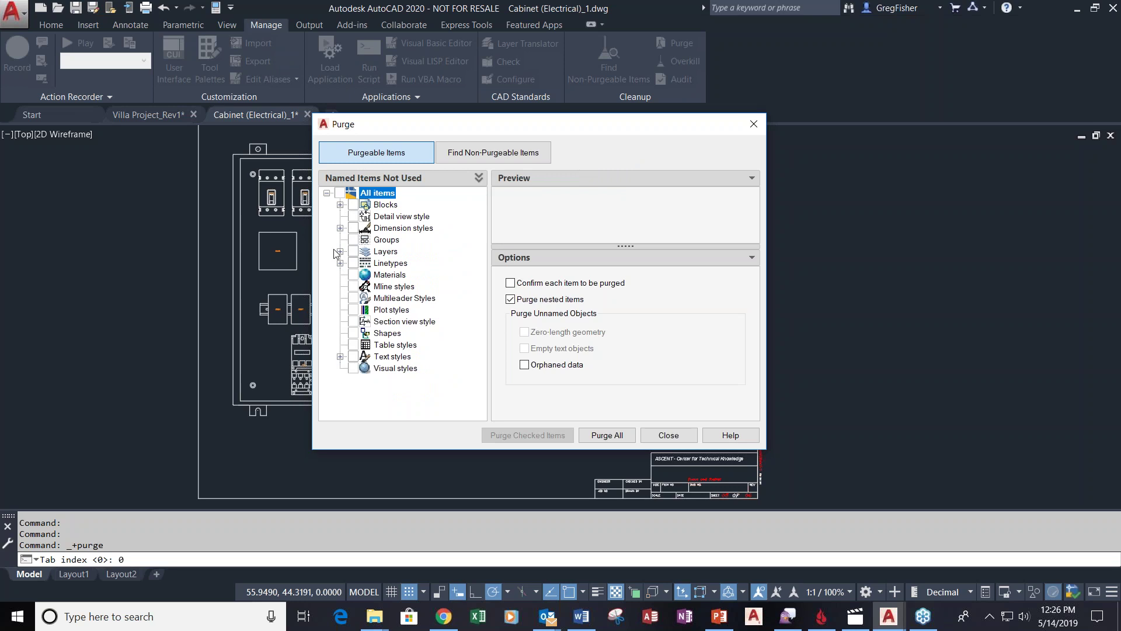
click(340, 205)
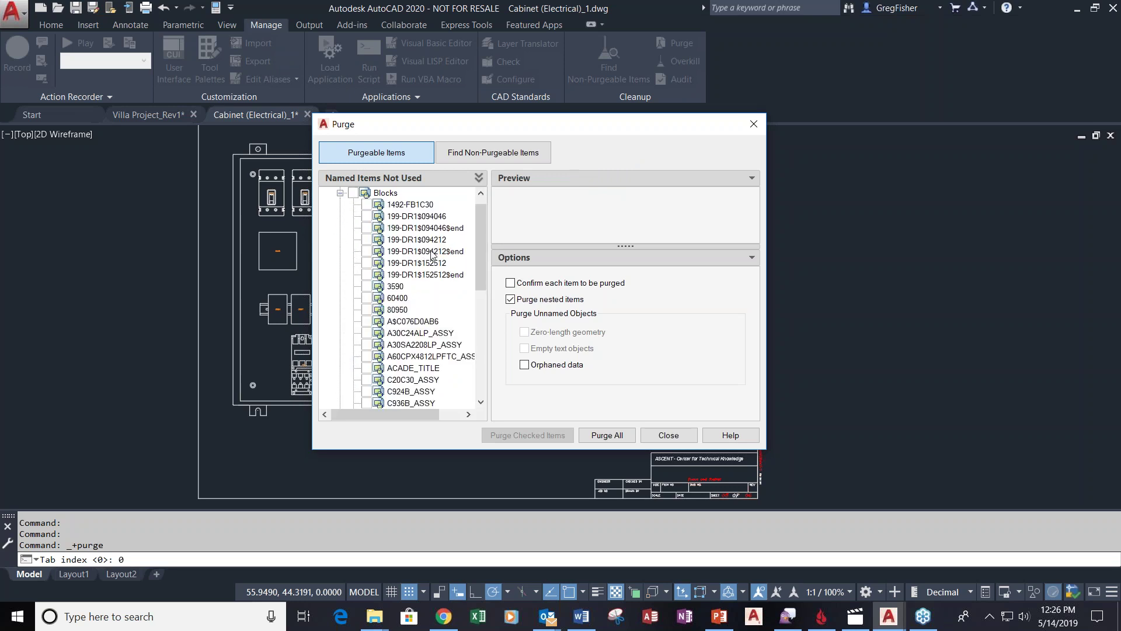
scroll(431, 255, down, 4)
scroll(431, 255, up, 5)
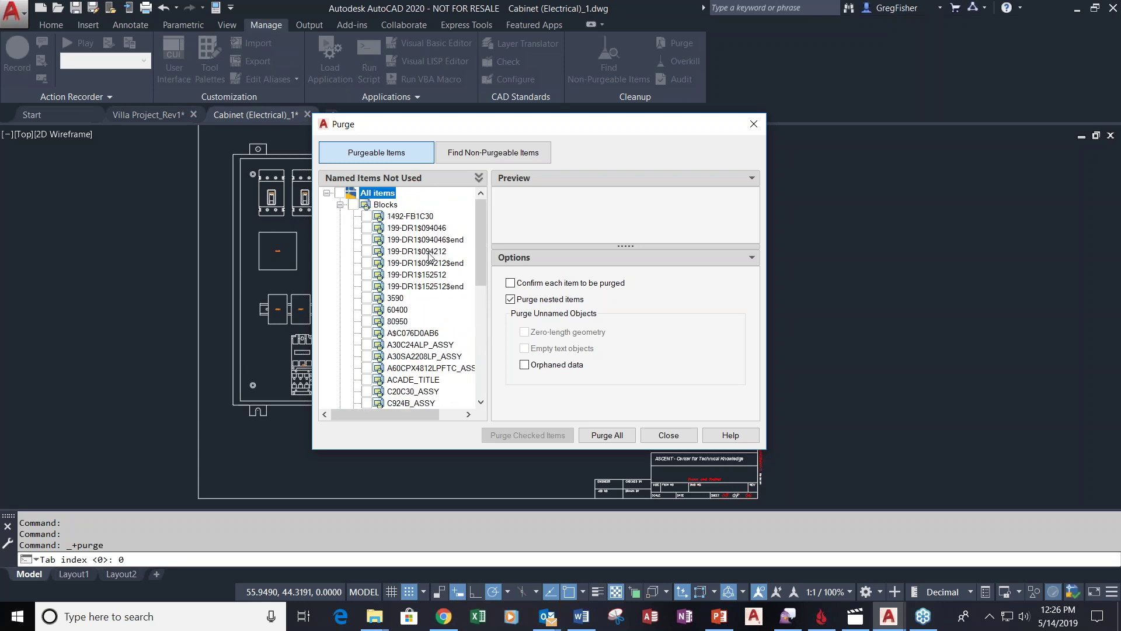
click(352, 205)
scroll(440, 252, down, 1)
scroll(439, 252, down, 7)
scroll(435, 253, up, 6)
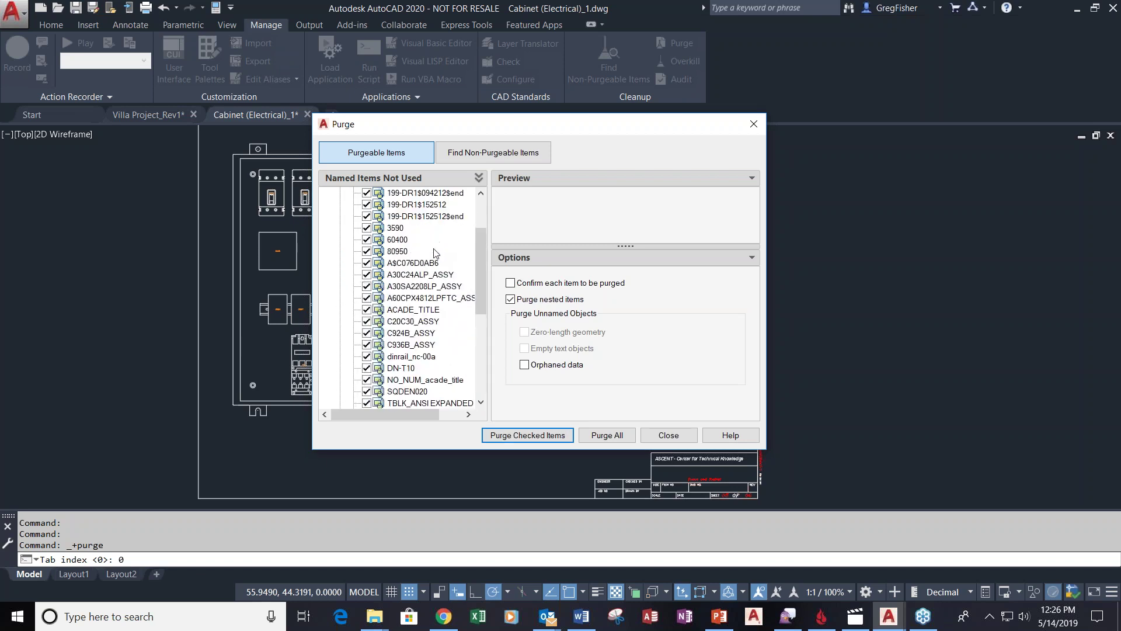
scroll(435, 253, up, 2)
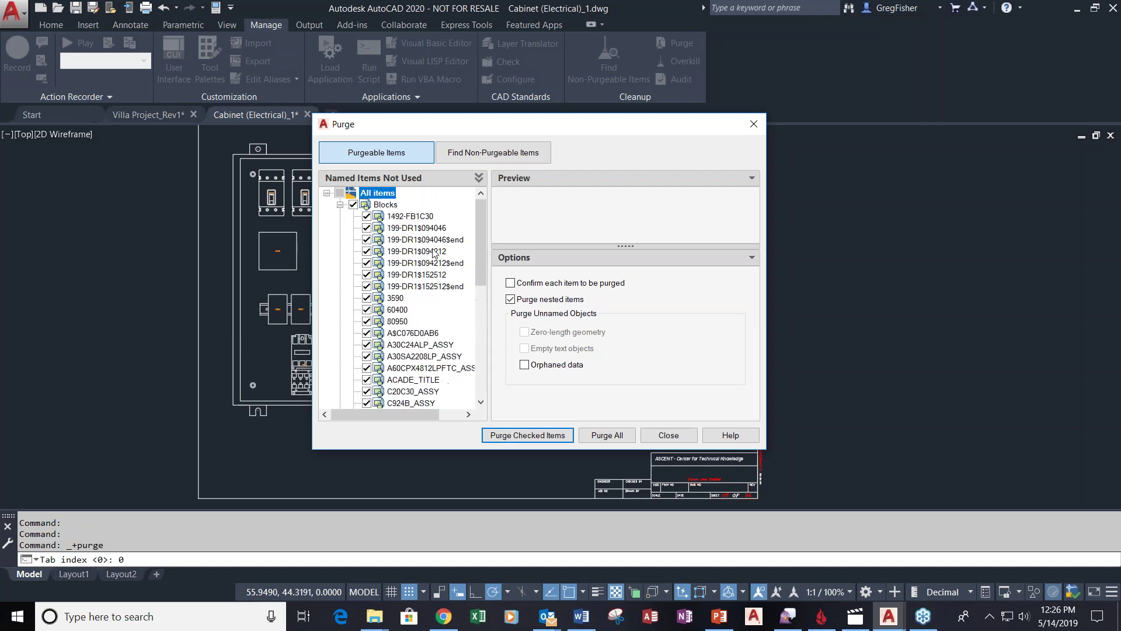
click(547, 436)
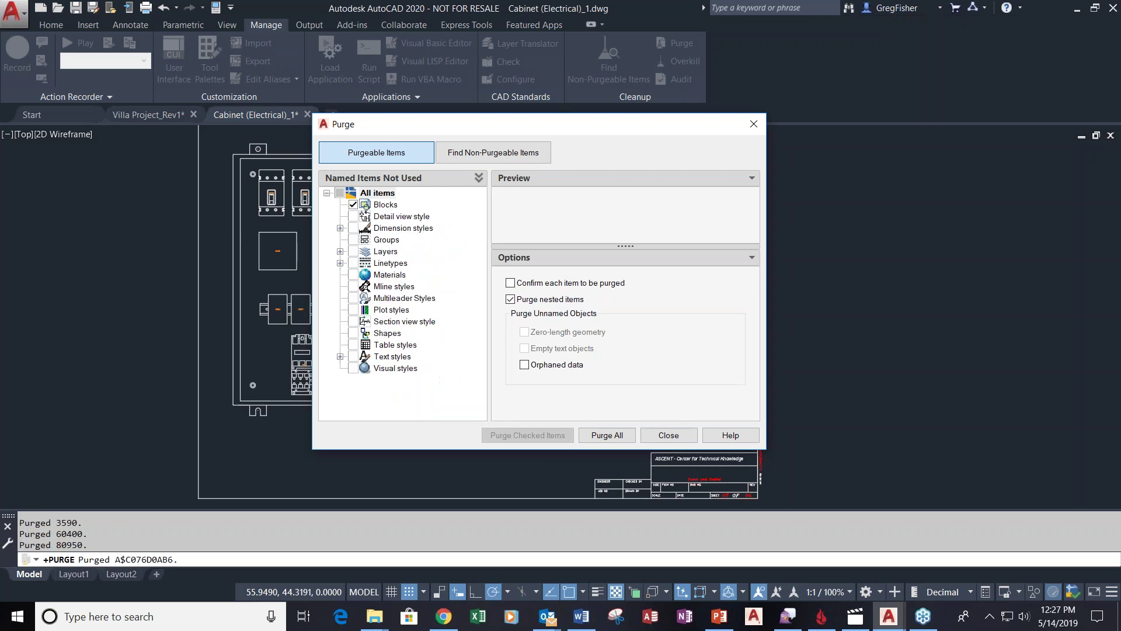
Deselect the Blocks category and inspect which unused dimension styles can be purged
click(353, 205)
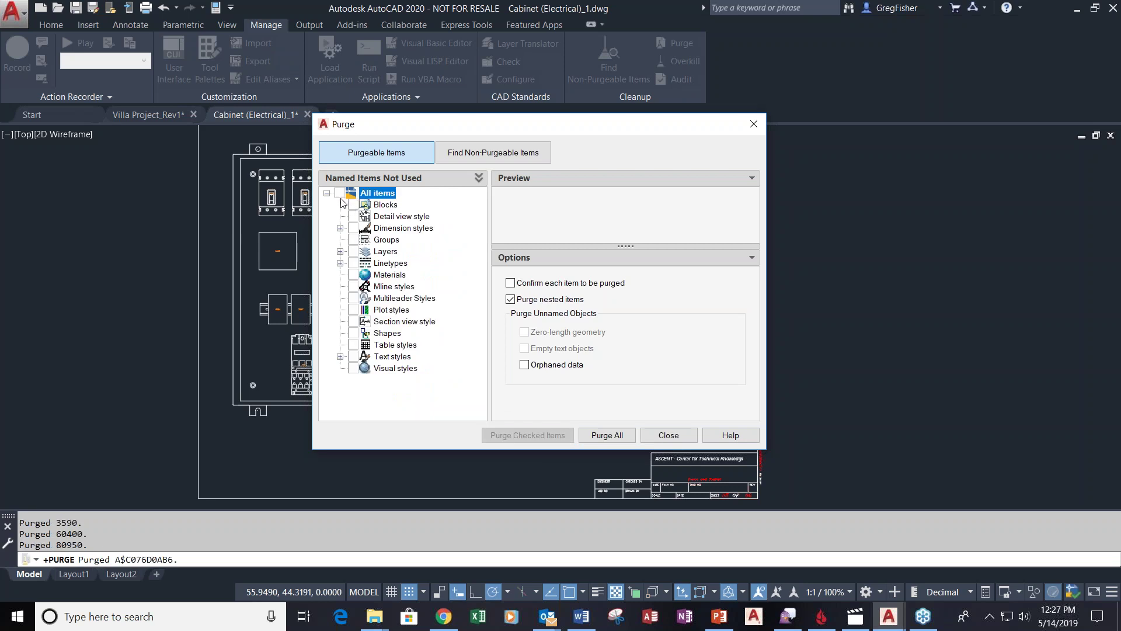
click(340, 228)
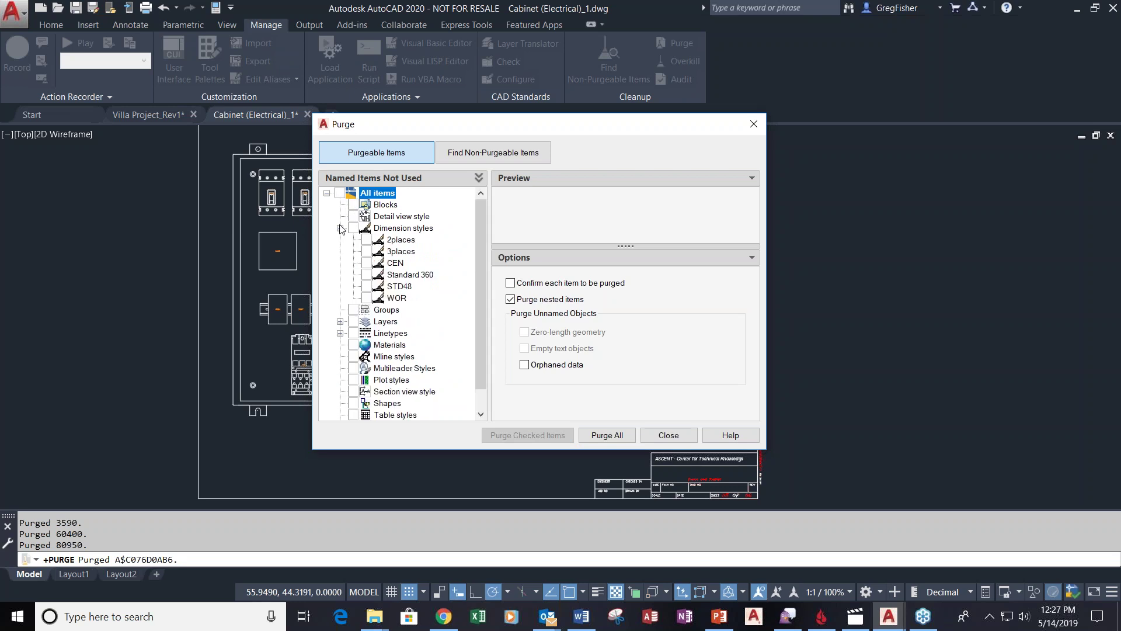
click(340, 227)
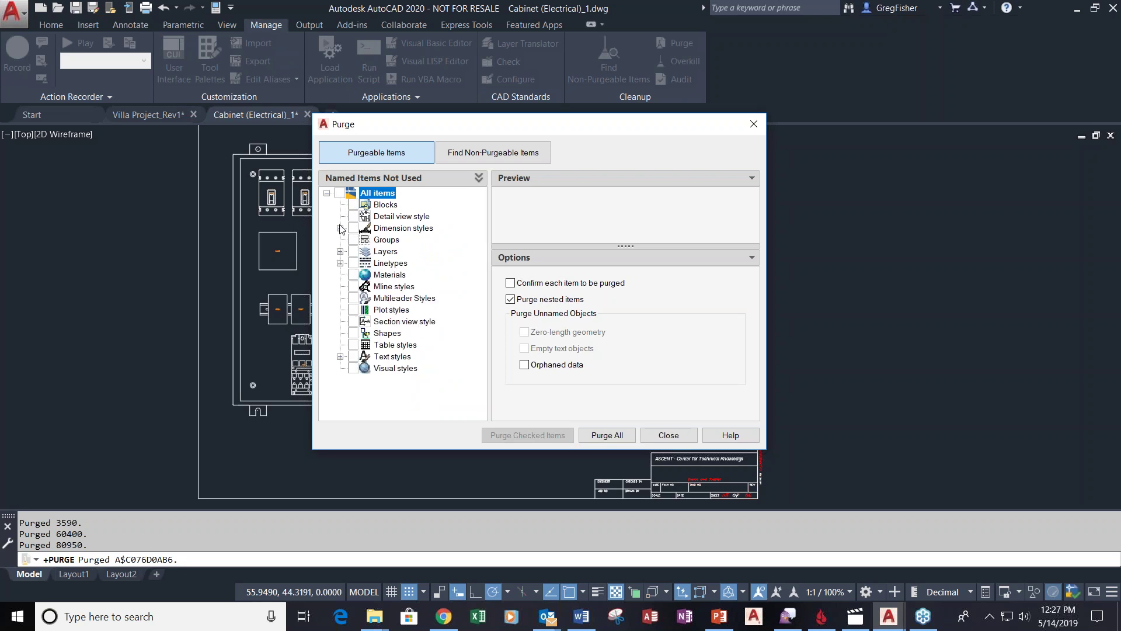
Examine why the in-use blocks from _ARCHTICK through AB_700R_RM cannot be purged, checking each block's preview, reasons and insertion details
click(484, 154)
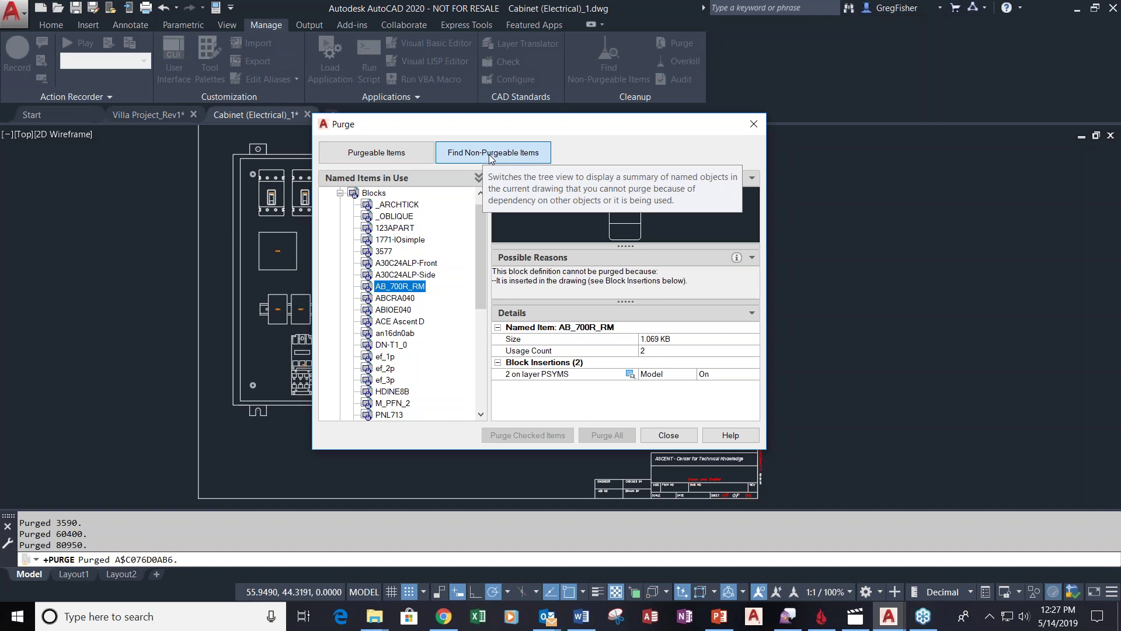
mouse_move(482, 244)
mouse_down()
mouse_move(492, 319)
mouse_move(478, 227)
mouse_move(478, 245)
mouse_up()
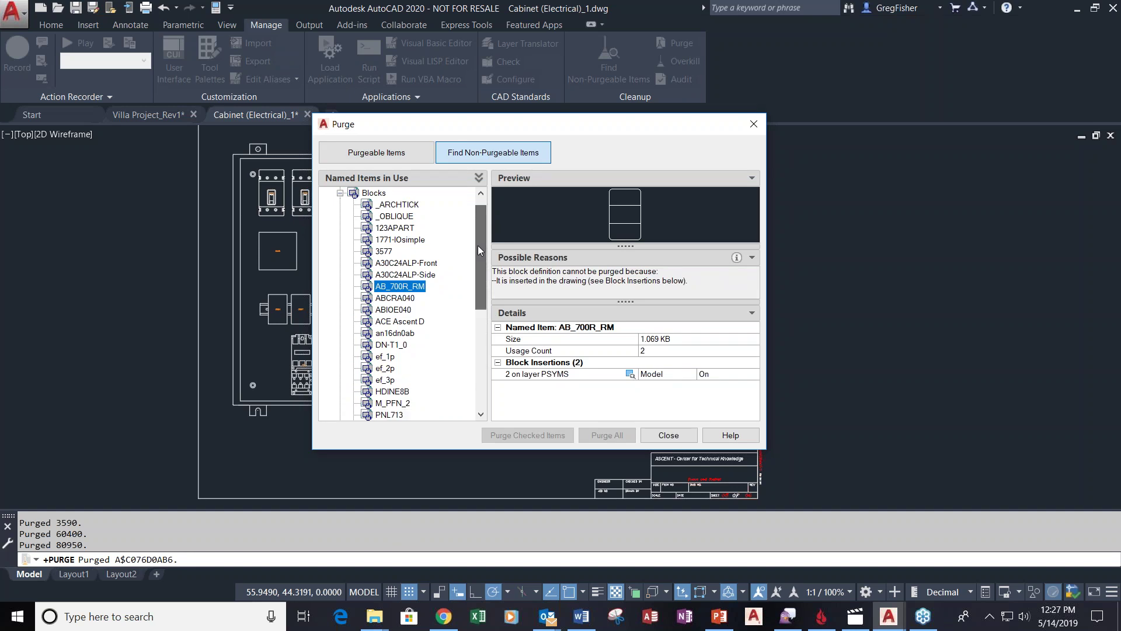
click(380, 207)
click(388, 217)
click(392, 230)
click(396, 240)
click(390, 253)
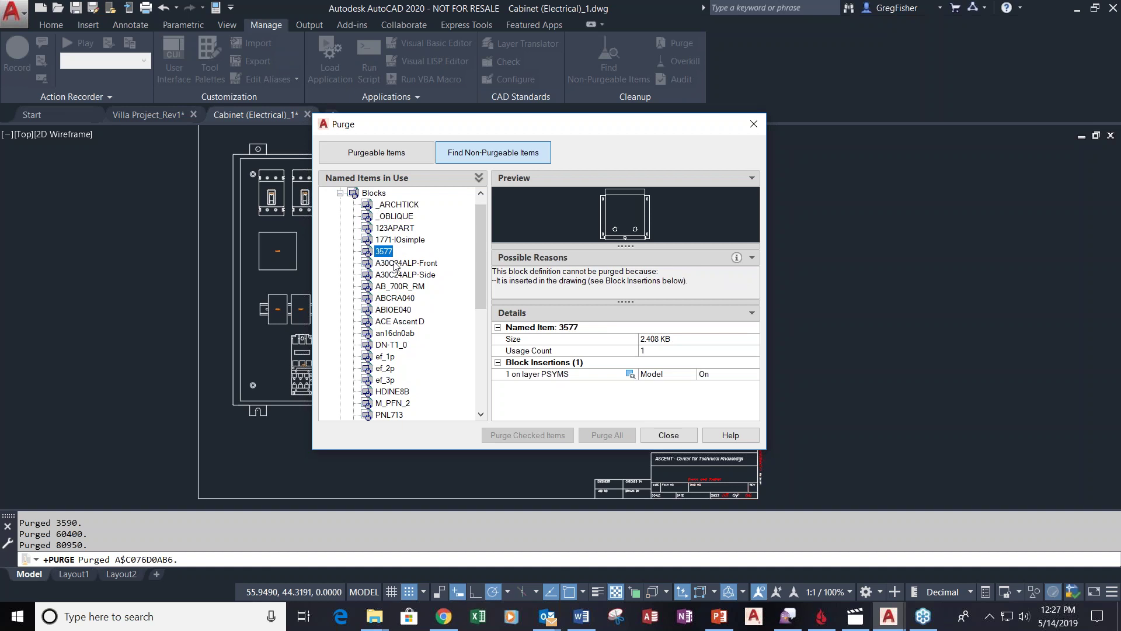
click(395, 264)
click(401, 276)
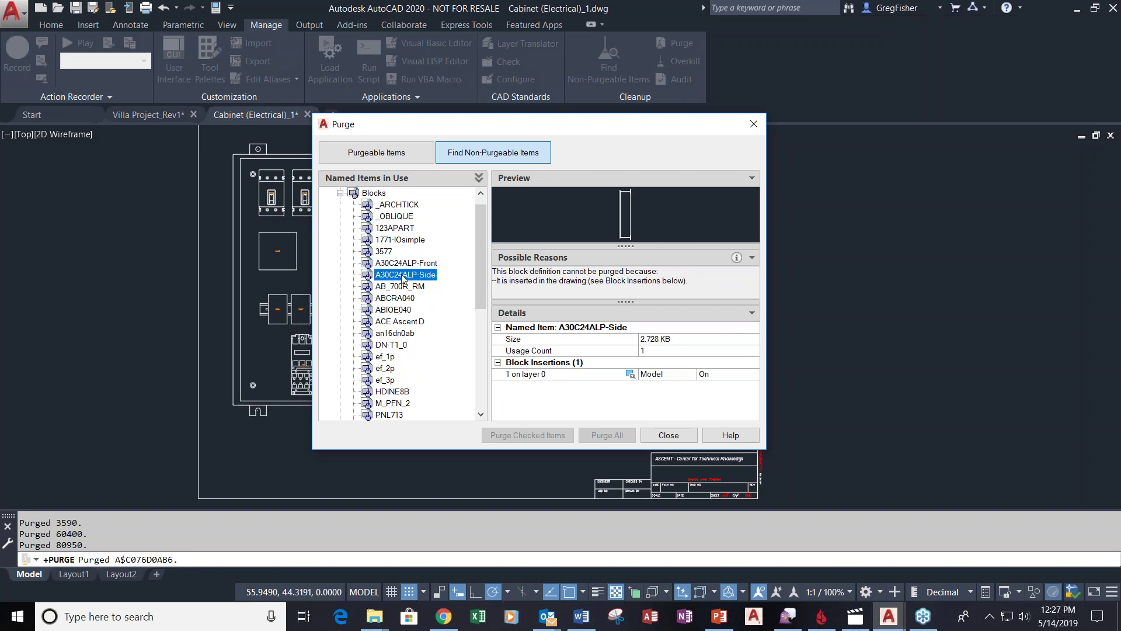
click(404, 287)
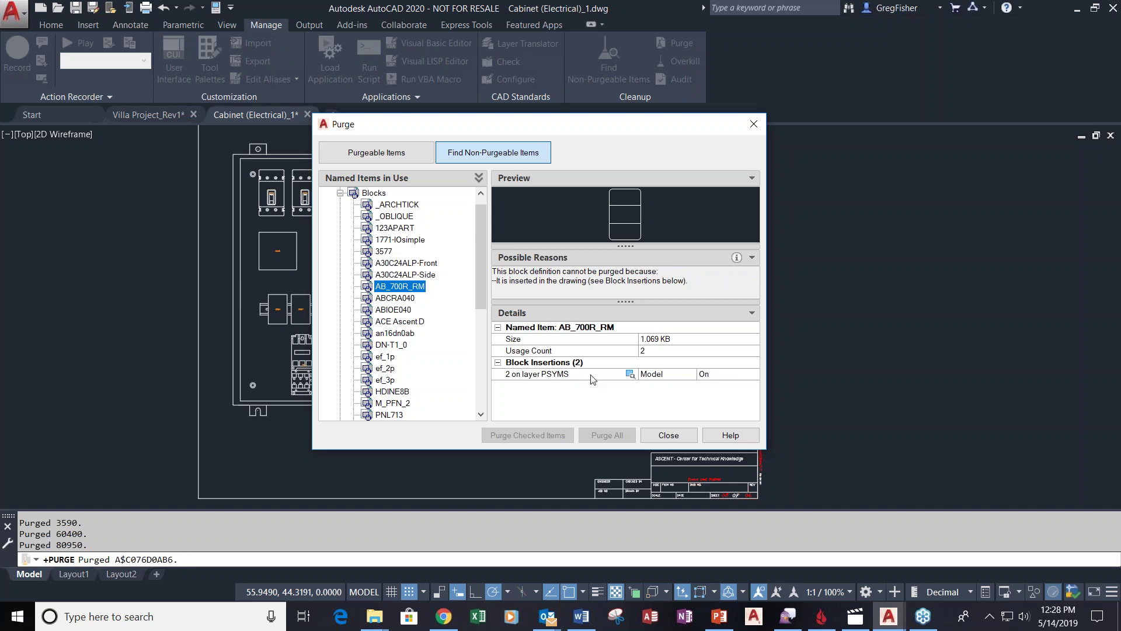
Locate the AB_700R_RM block insertions on layer PSYMS in the drawing, then clear their selection
click(631, 375)
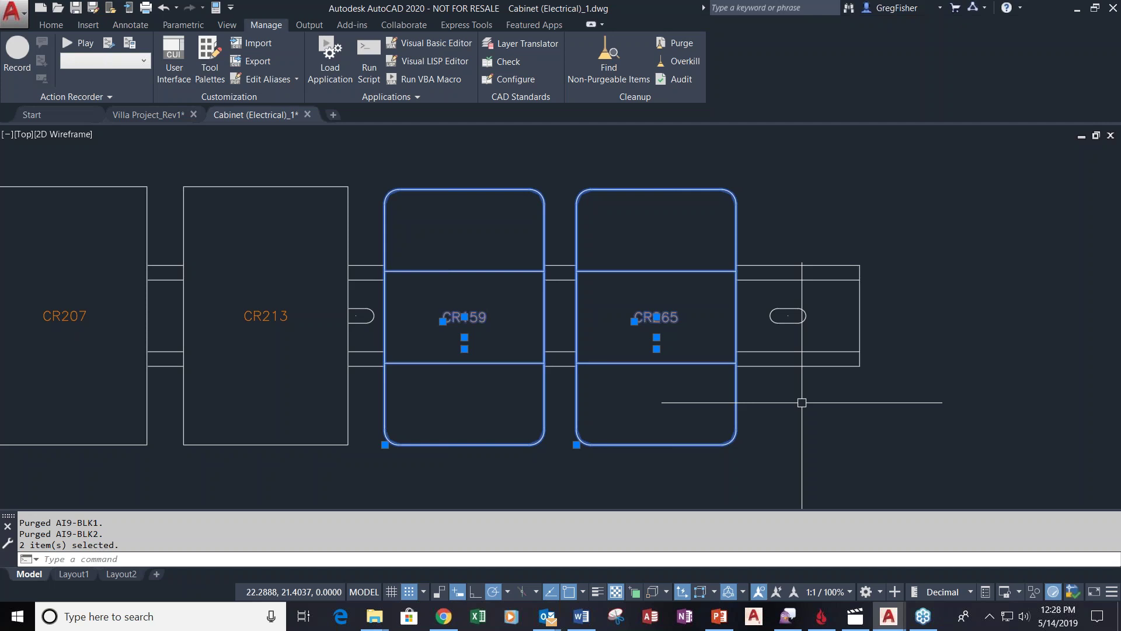
key(Escape)
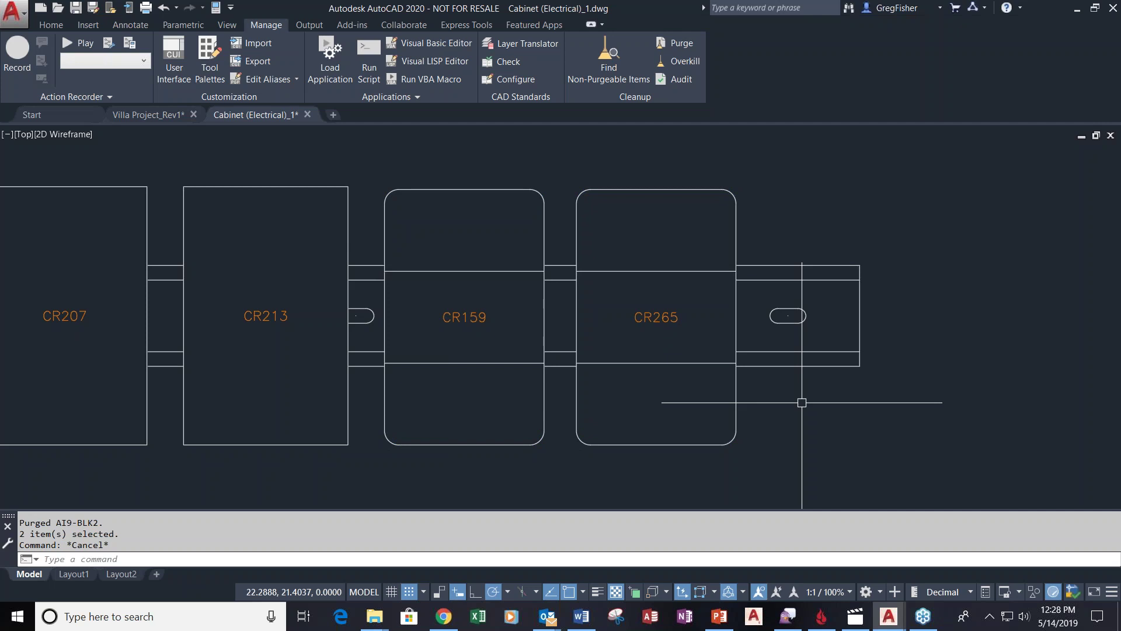
scroll(802, 402, down, 4)
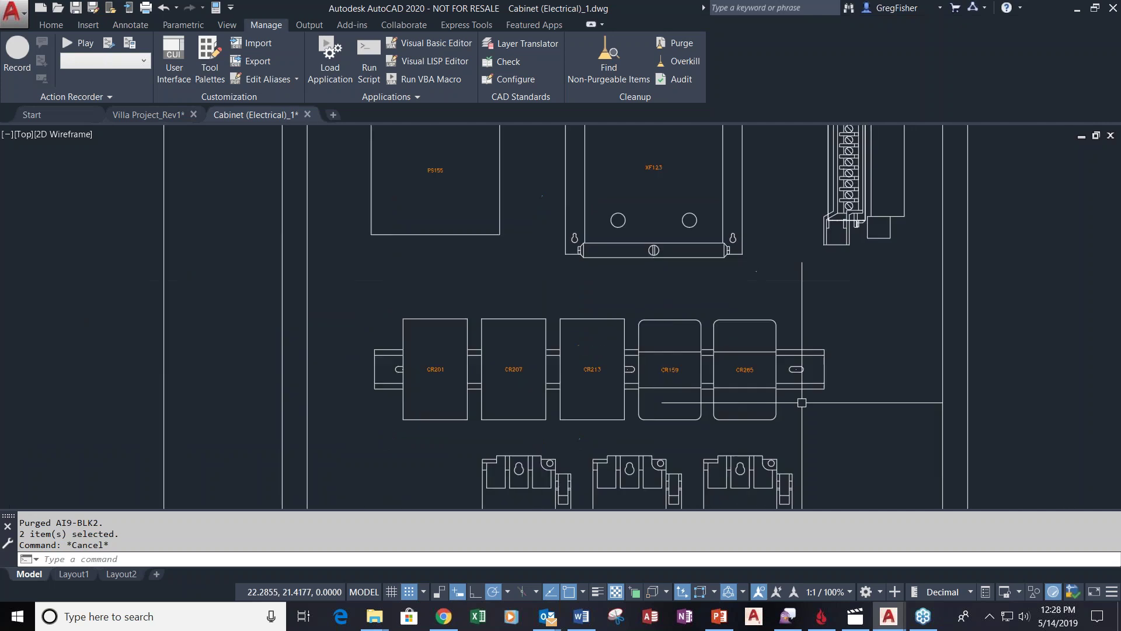
middle_drag(802, 403, 630, 380)
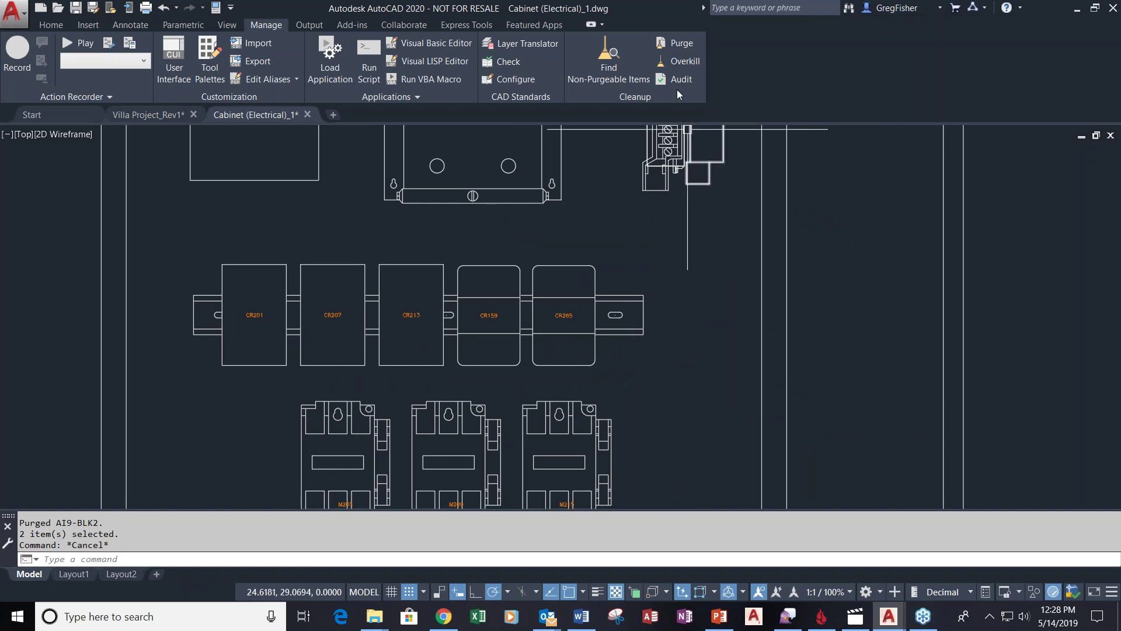
Reopen Purge, review the non-purgeable items and the purge options, and leave without purging anything
click(680, 45)
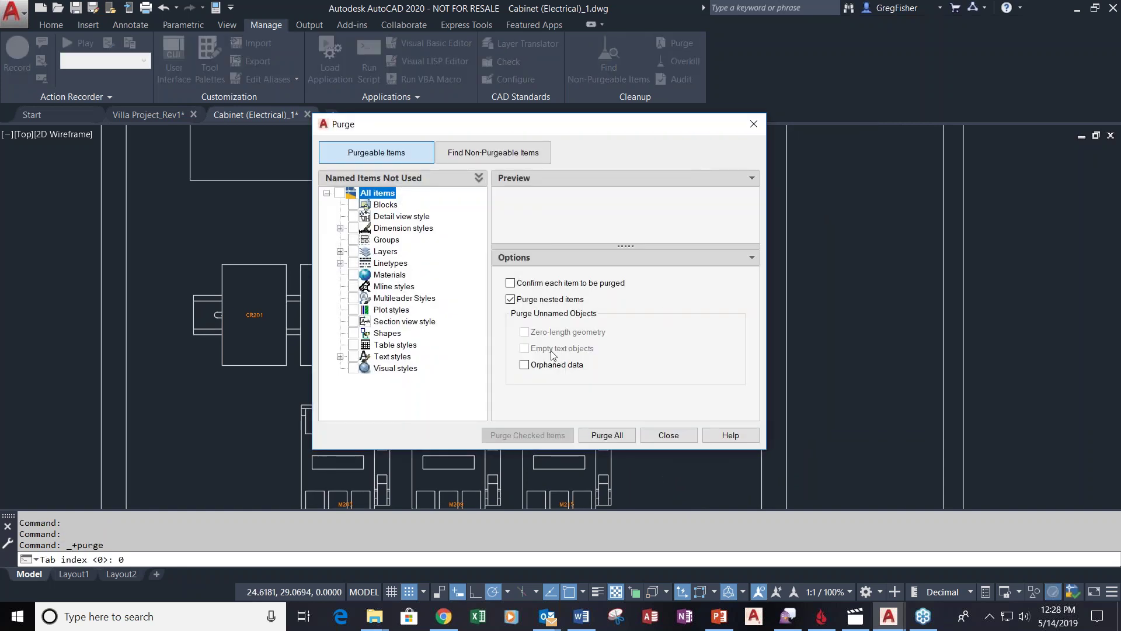
click(524, 158)
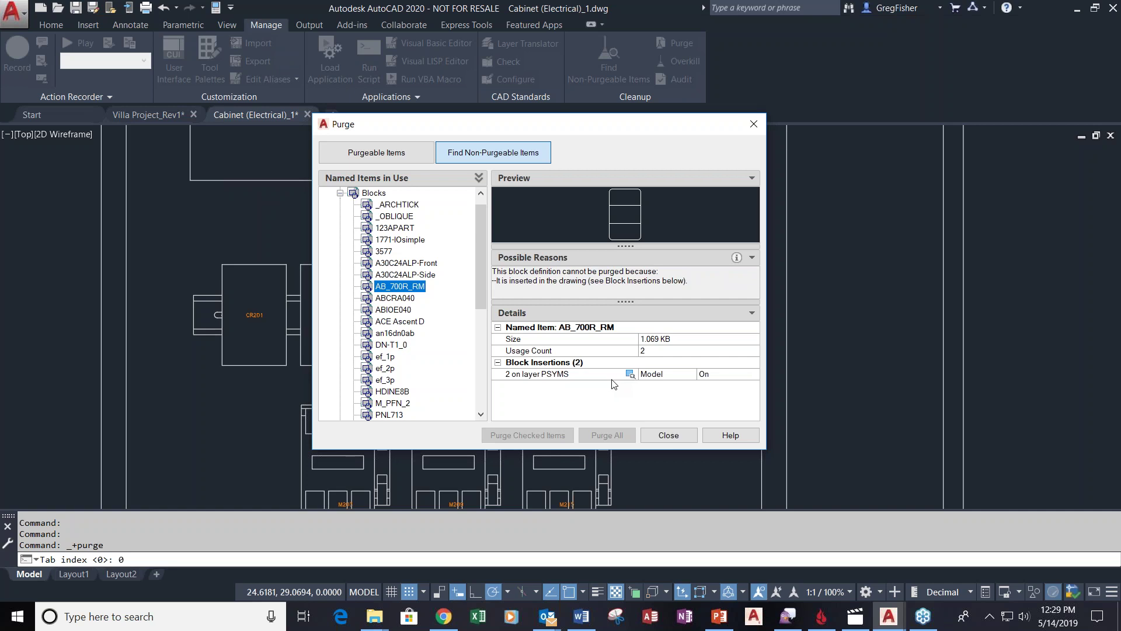
click(390, 154)
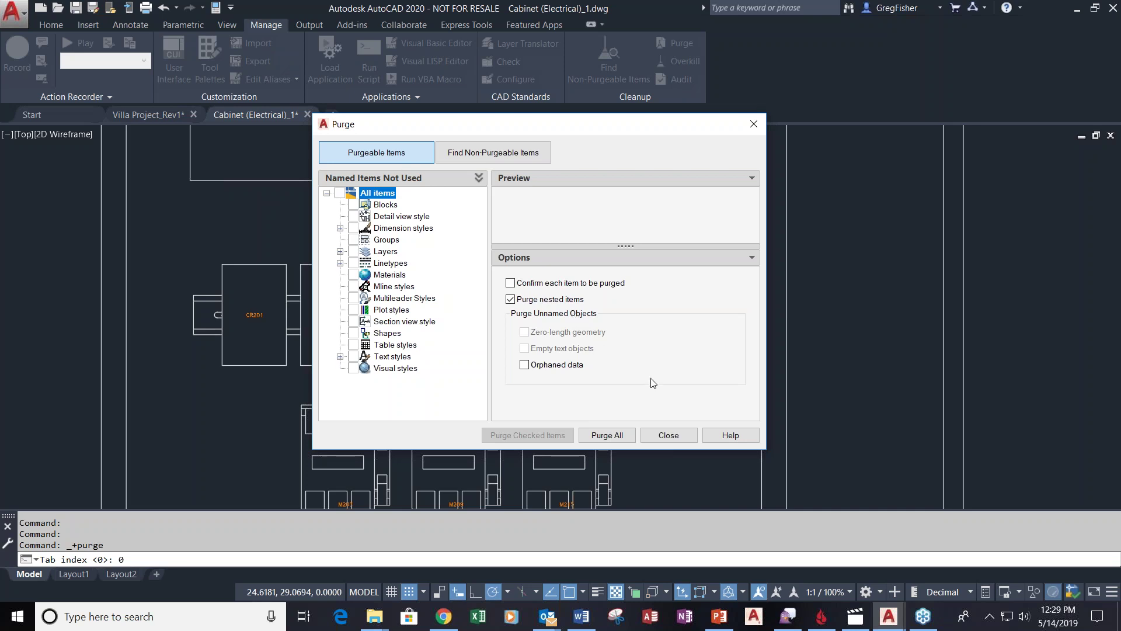
click(667, 435)
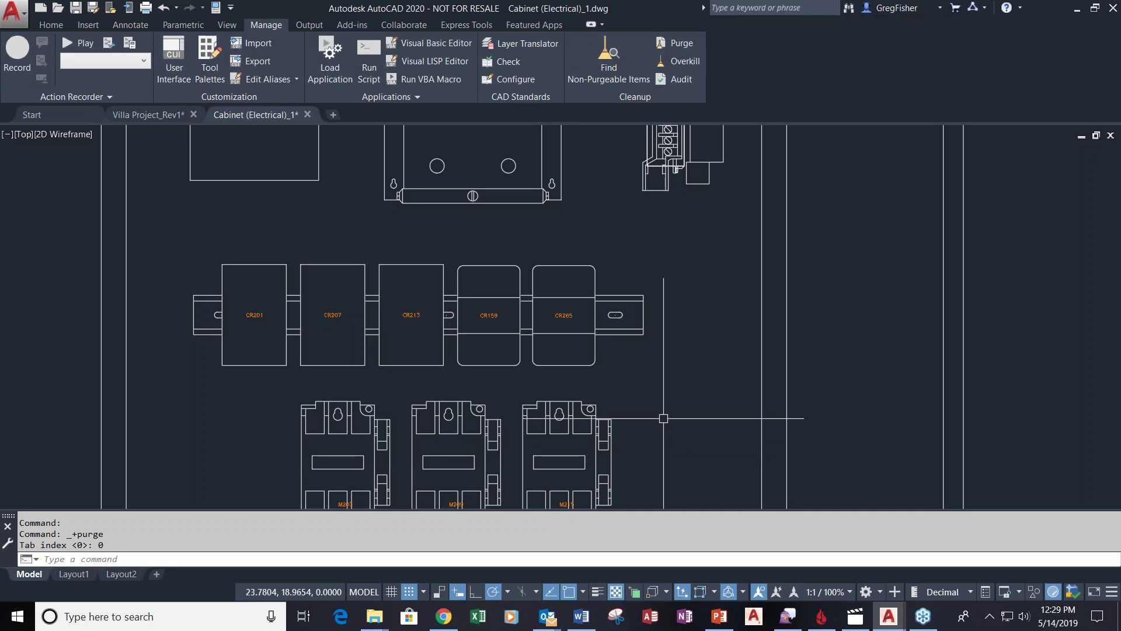
scroll(703, 337, down, 2)
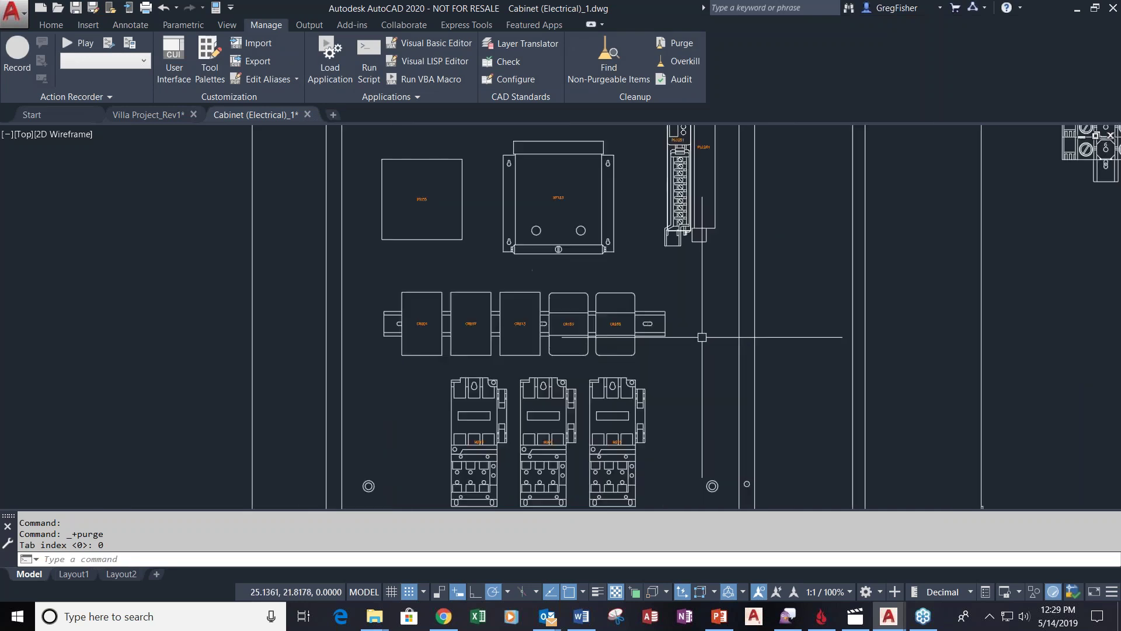
Switch to the Villa Project_Rev1 drawing and zoom to its extents
click(129, 118)
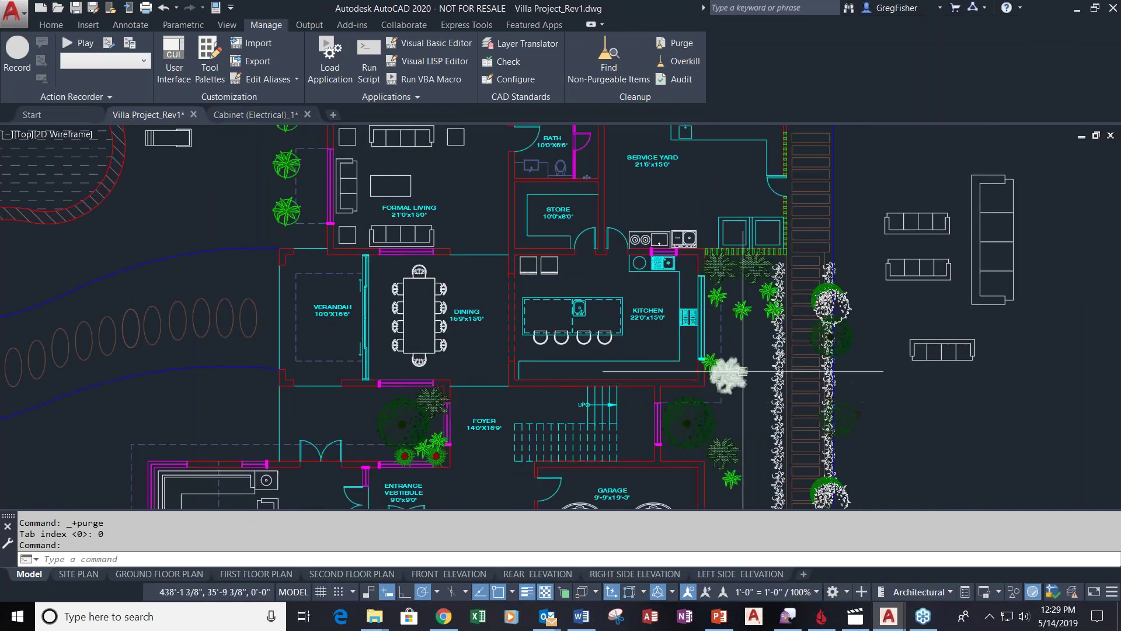
middle_click(748, 356)
middle_click(747, 356)
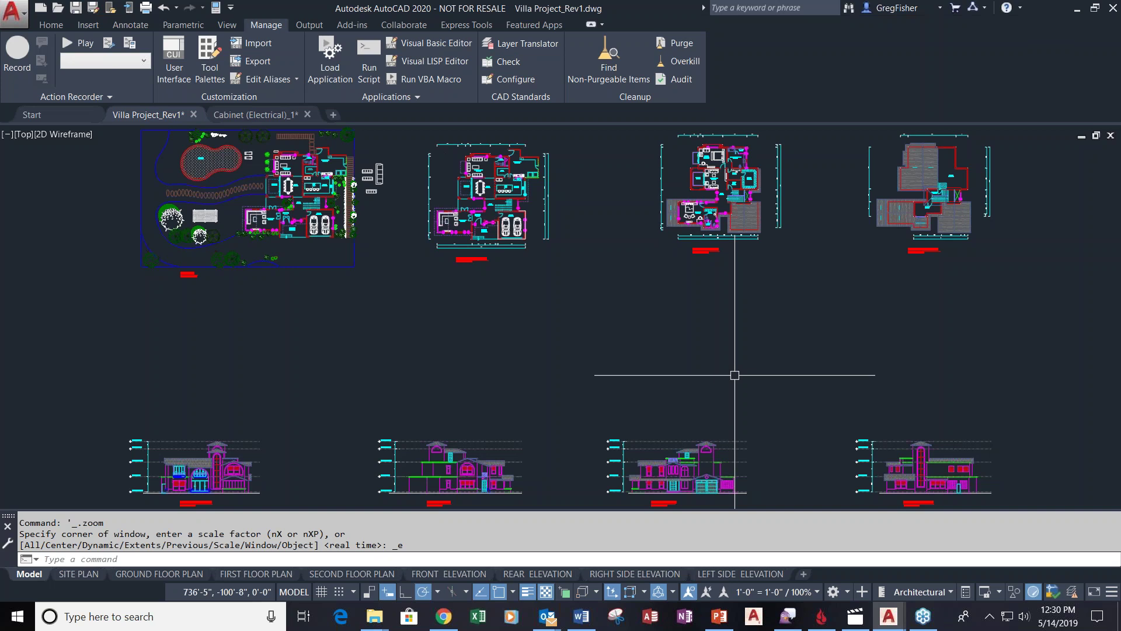
Copy all the villa plans and elevations once into the empty space to the upper right of the originals
scroll(632, 345, down, 2)
middle_drag(632, 344, 297, 369)
scroll(542, 344, down, 1)
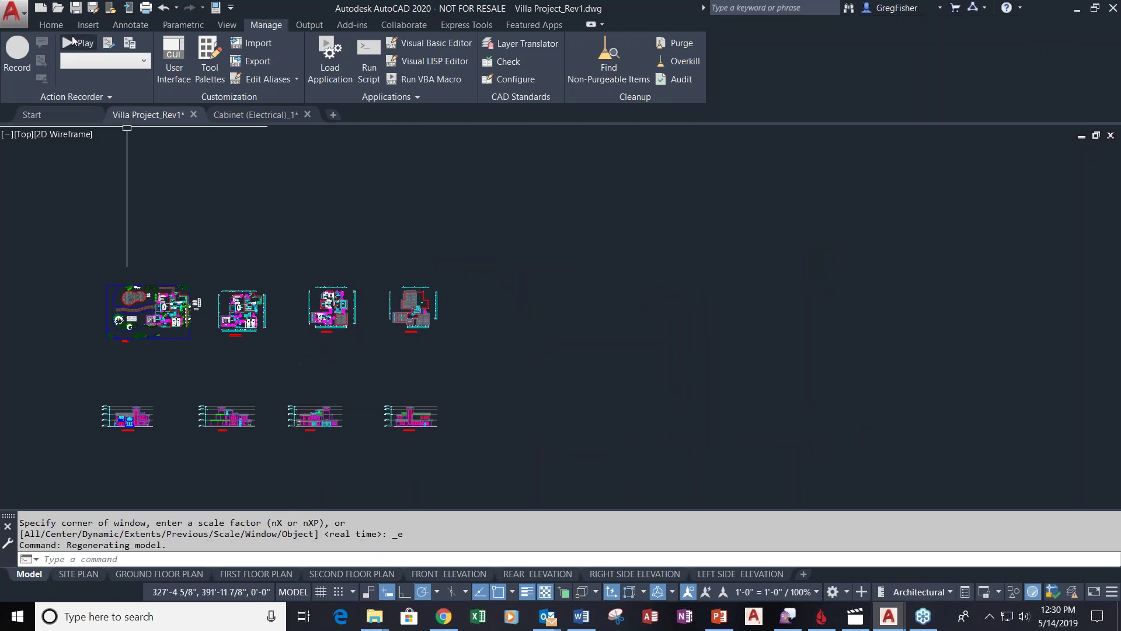
click(59, 26)
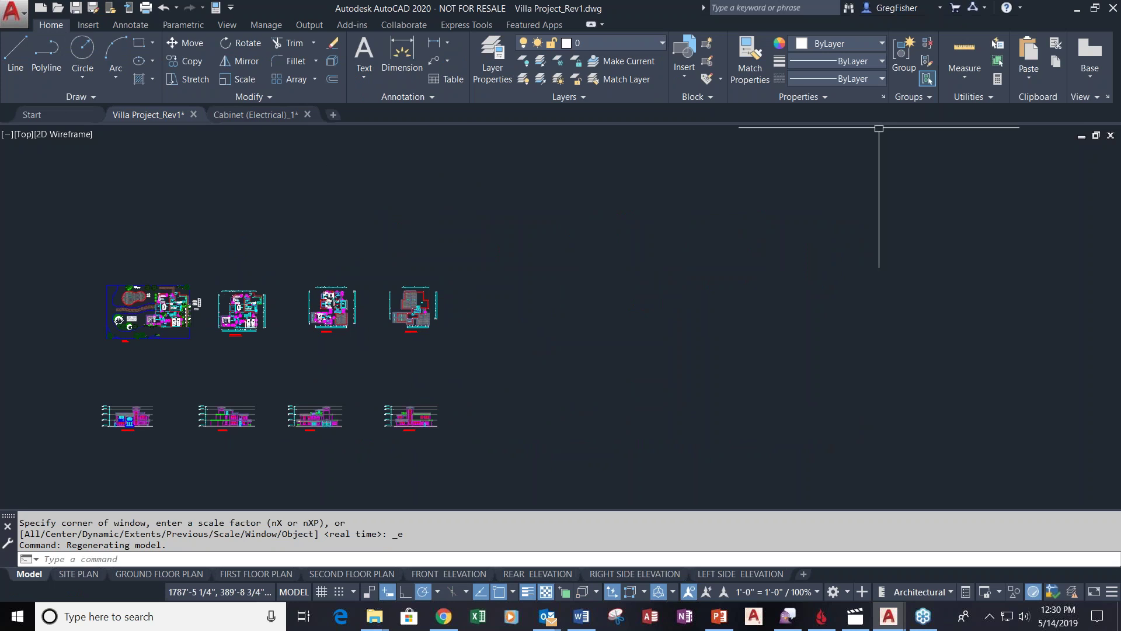
click(188, 63)
click(60, 232)
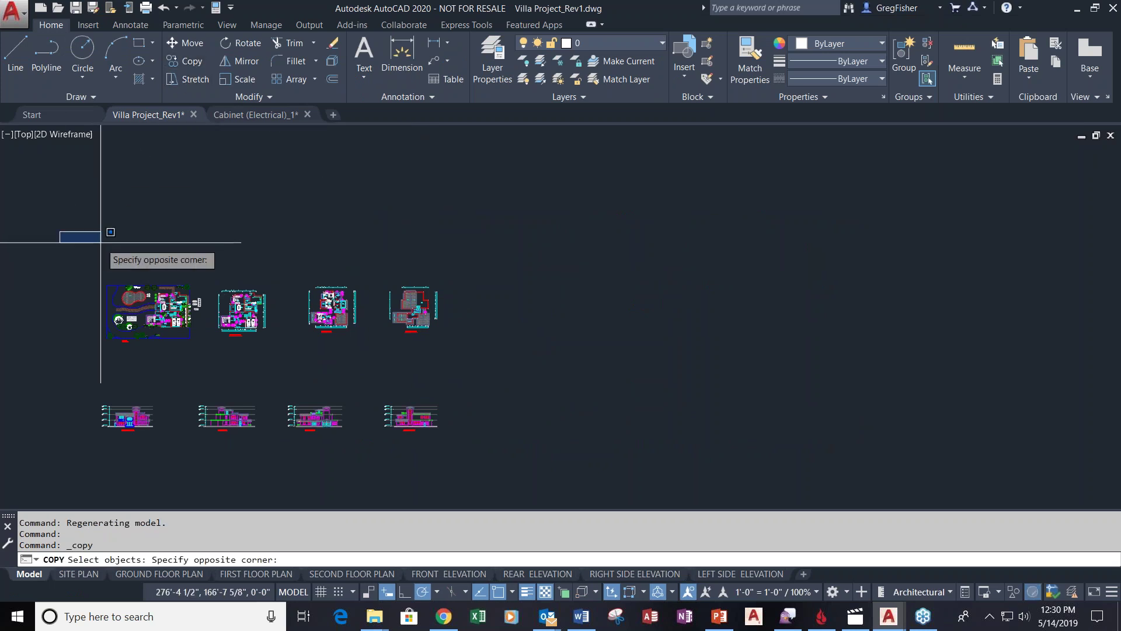
click(507, 460)
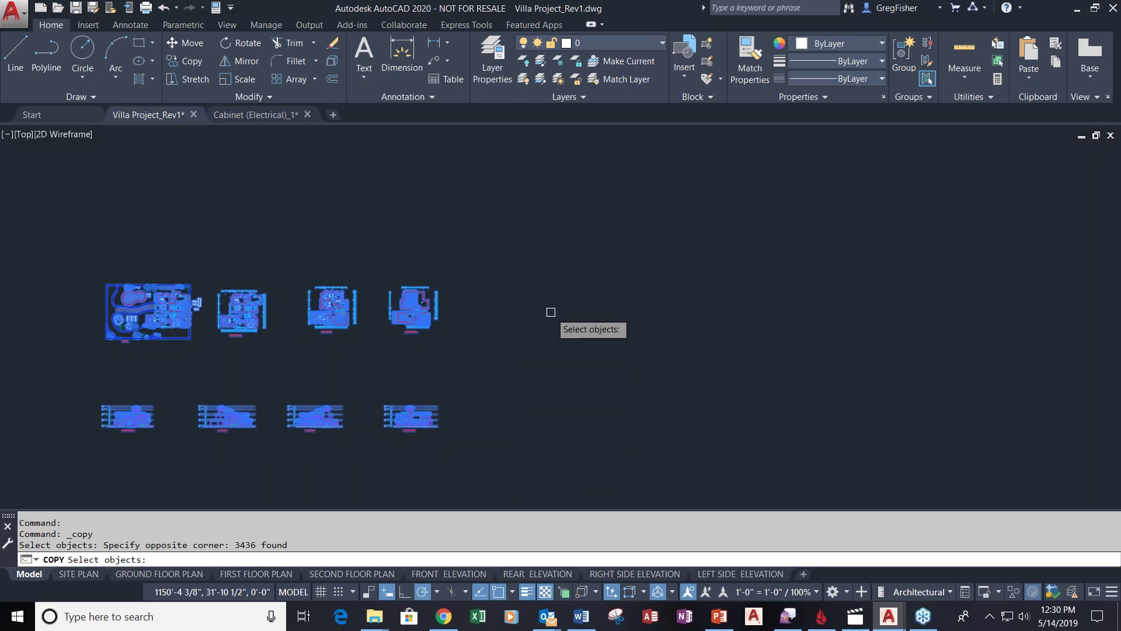
key(Return)
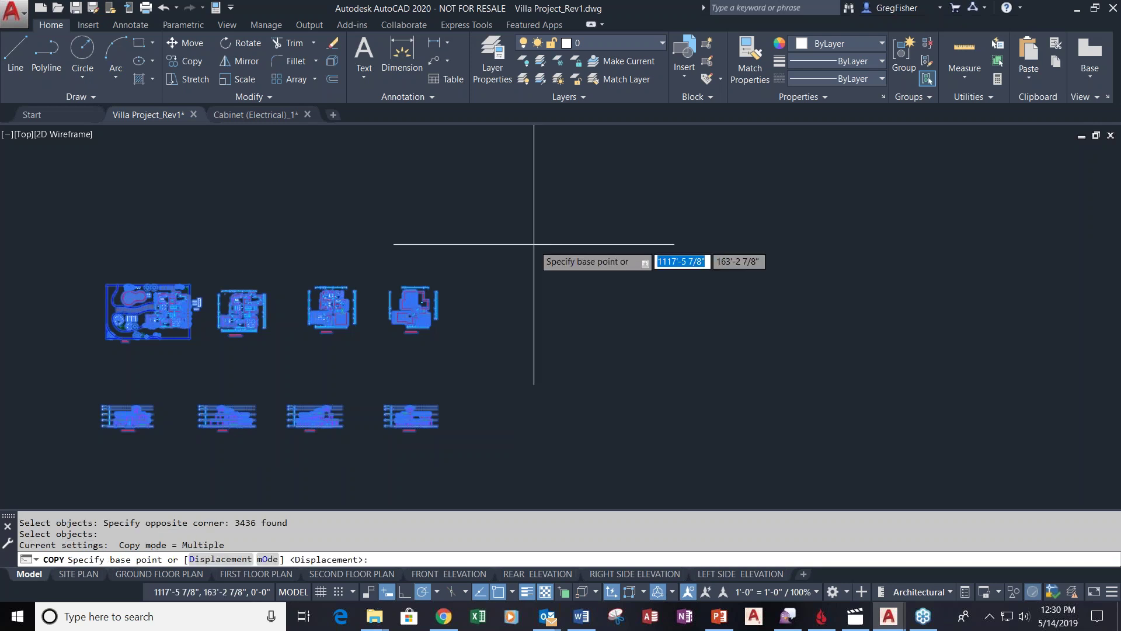
click(68, 439)
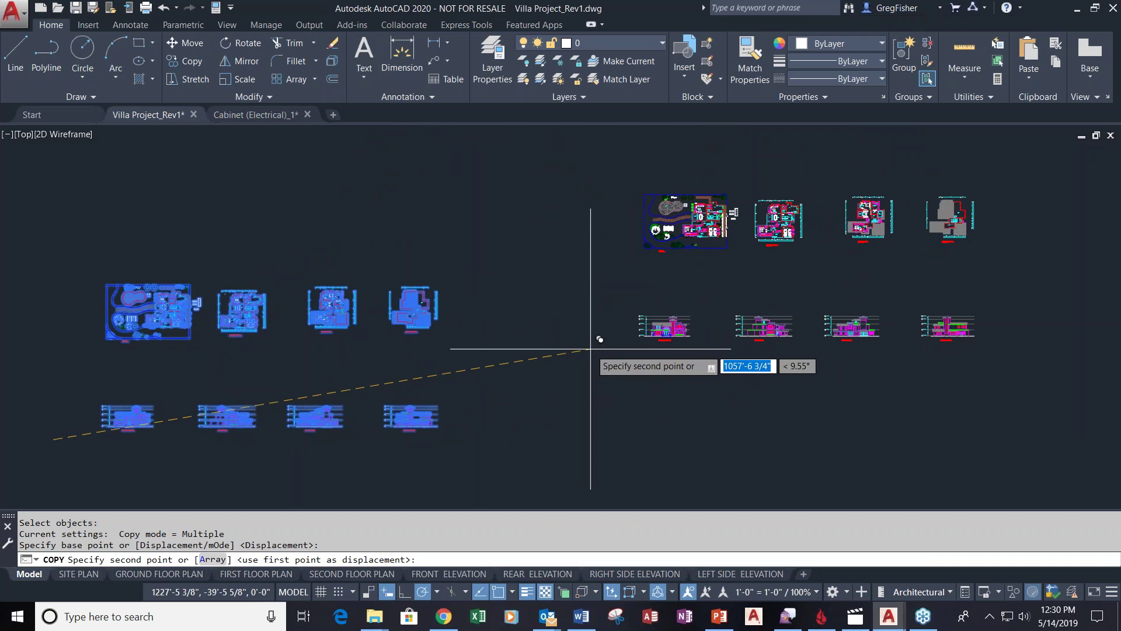
scroll(584, 315, down, 5)
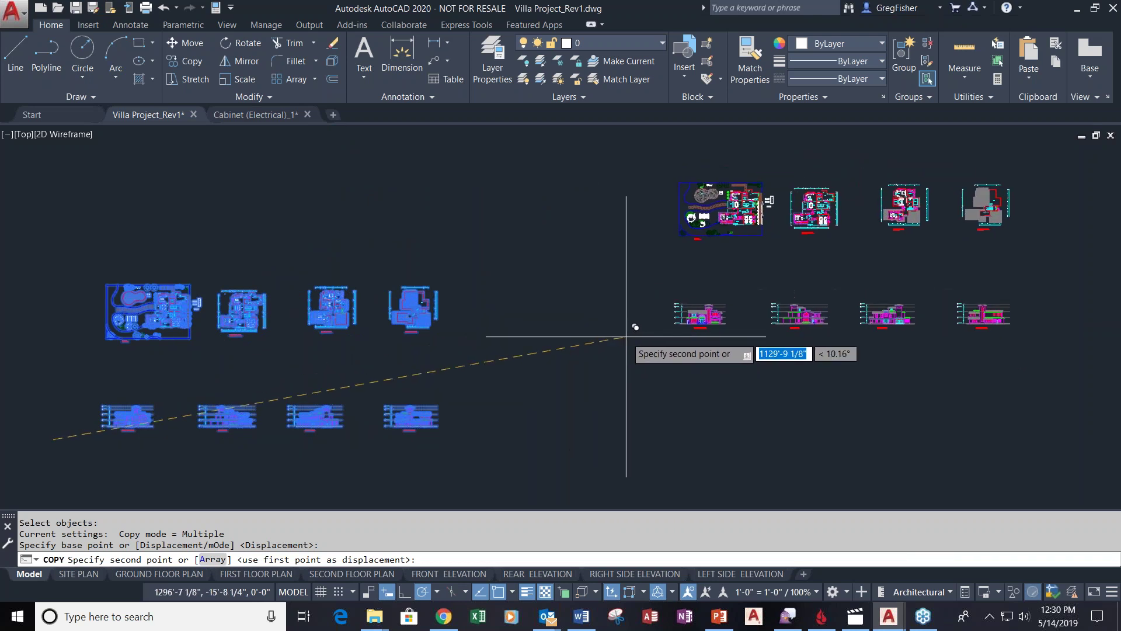
middle_drag(614, 339, 472, 383)
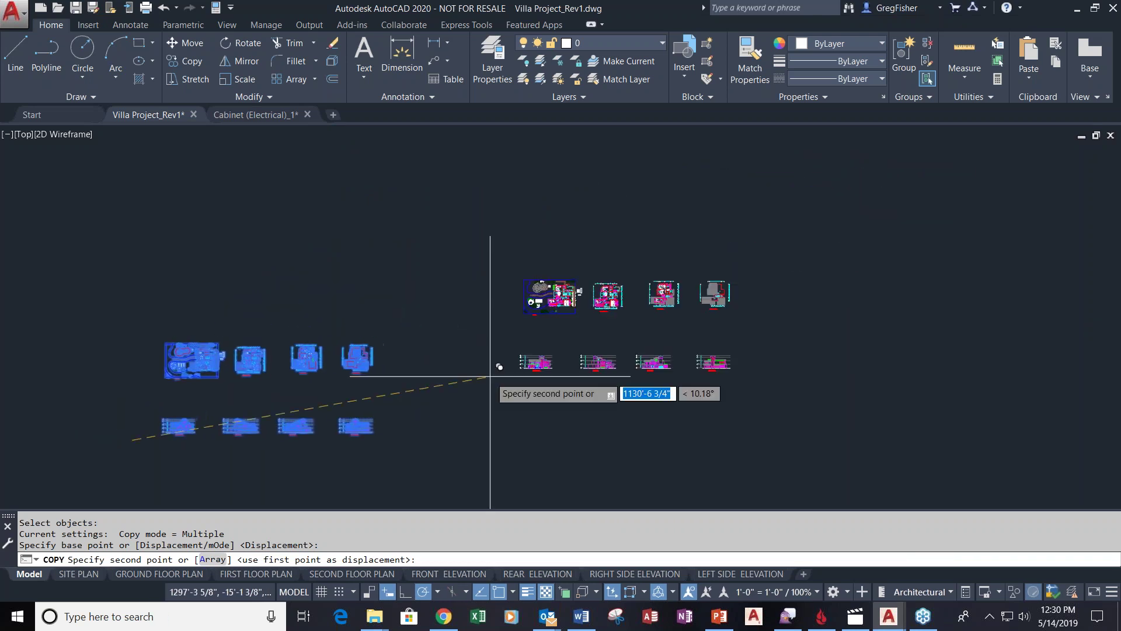
click(566, 277)
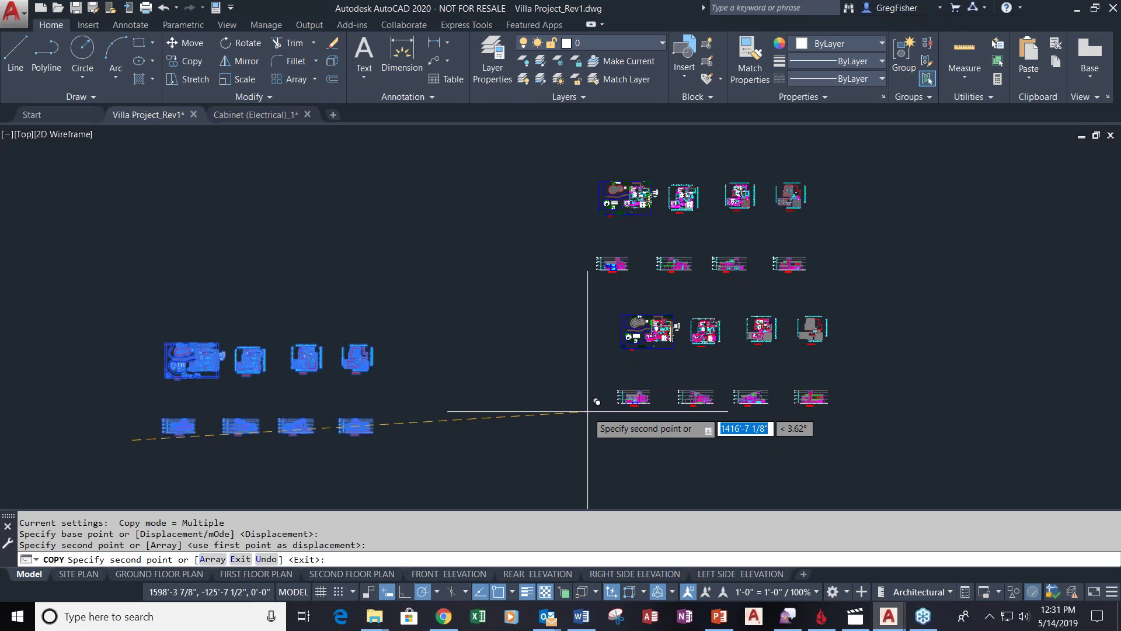
key(Escape)
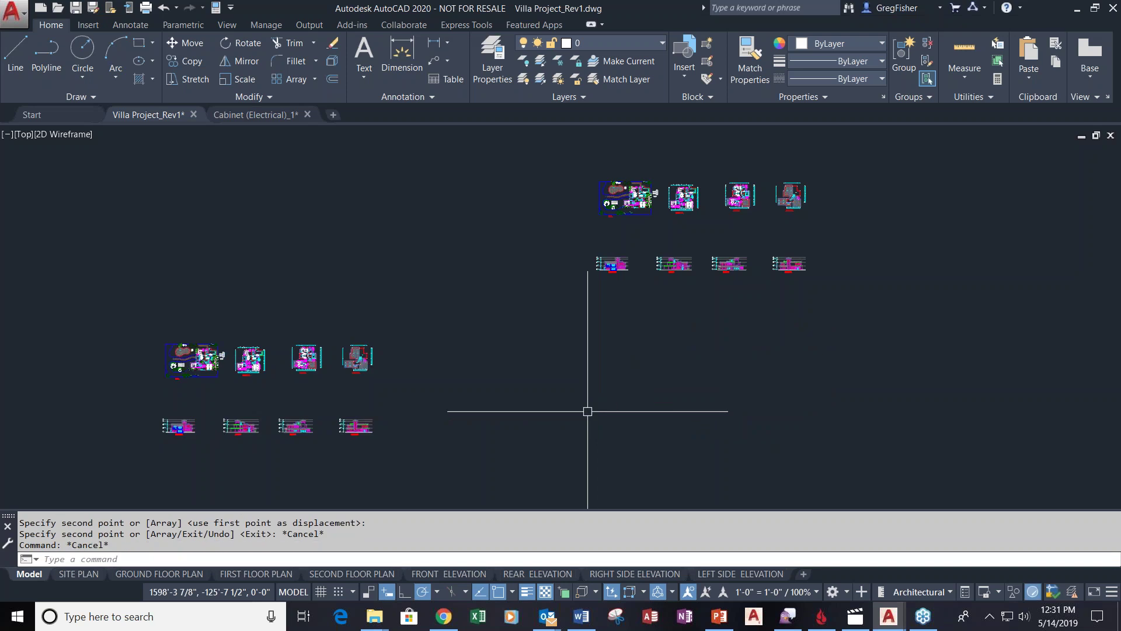
Erase the entire copied set of villa plans and elevations
click(861, 158)
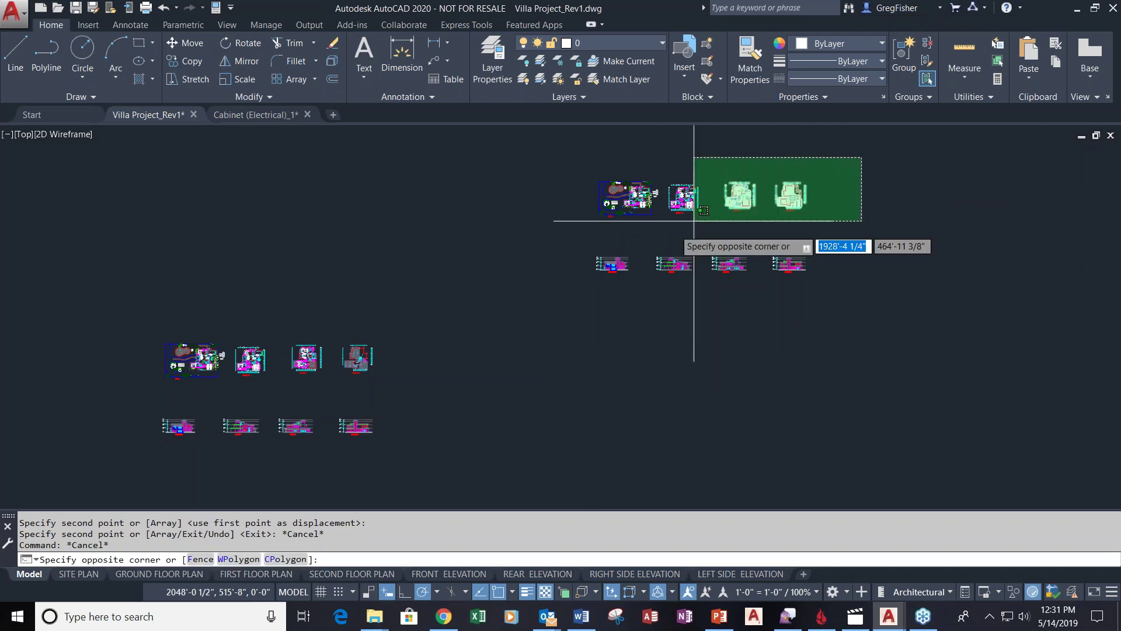
click(557, 305)
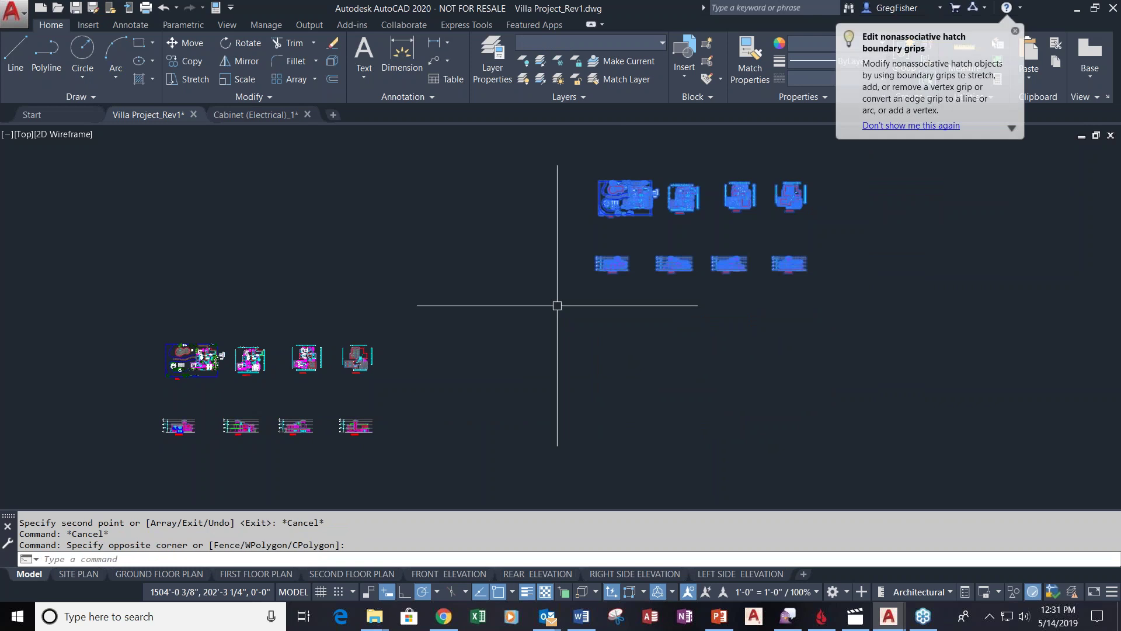
key(Delete)
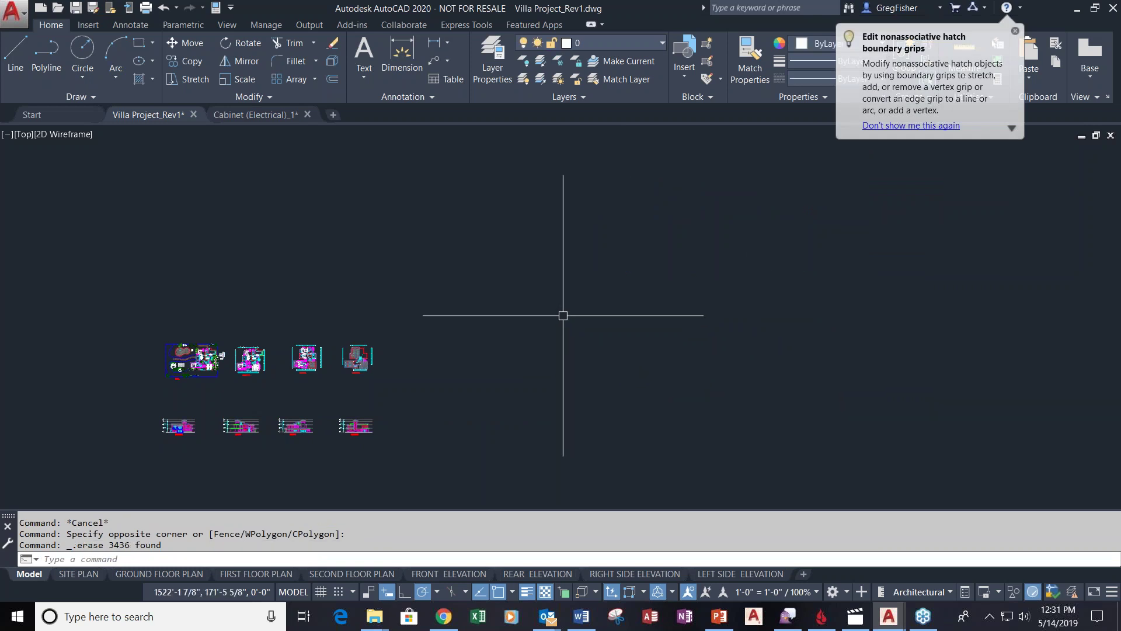
Zoom to the extents of the remaining villa plans and elevations and save the Villa Project_Rev1 drawing
middle_click(564, 339)
middle_click(565, 339)
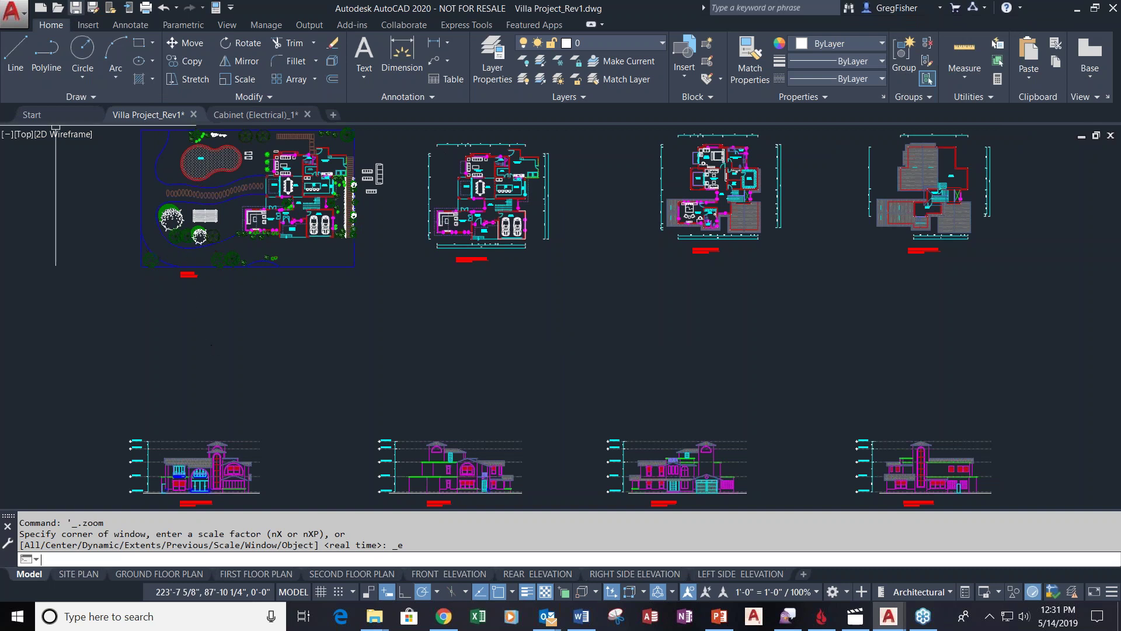
key(ctrl+s)
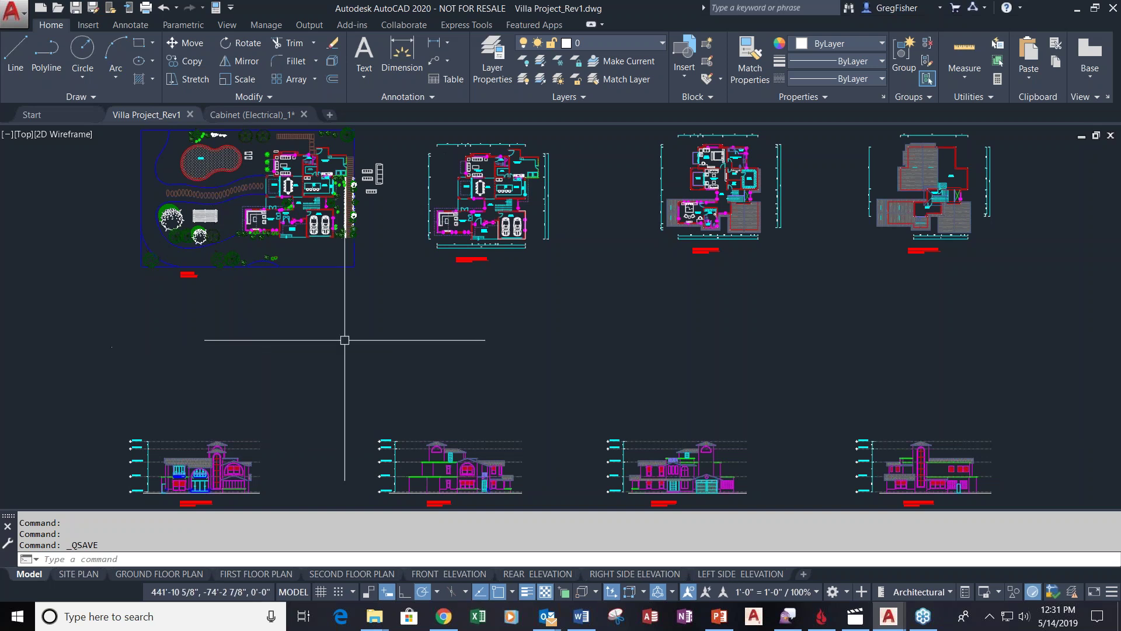
scroll(345, 340, down, 2)
middle_drag(341, 338, 305, 343)
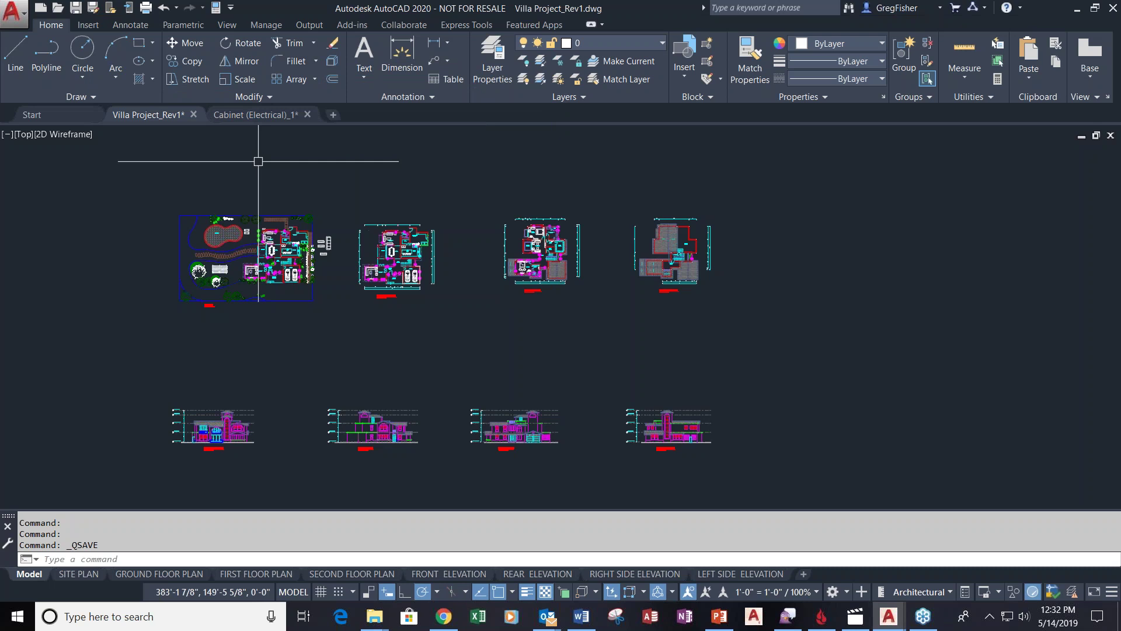
Change the interface colour theme to Light in the display options
right_click(461, 160)
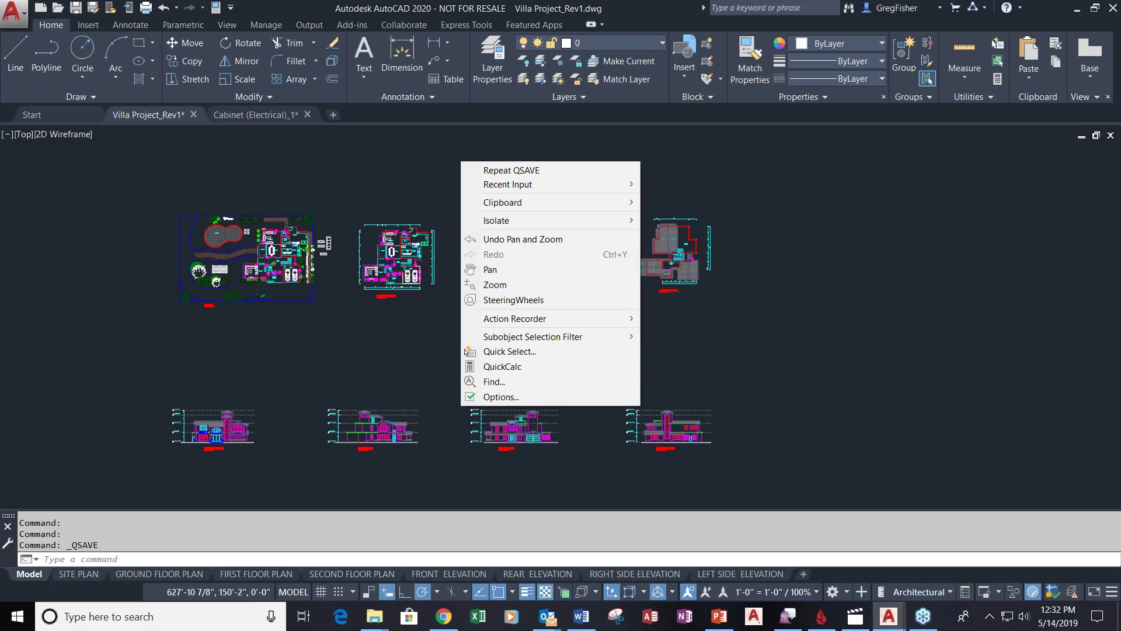
click(498, 399)
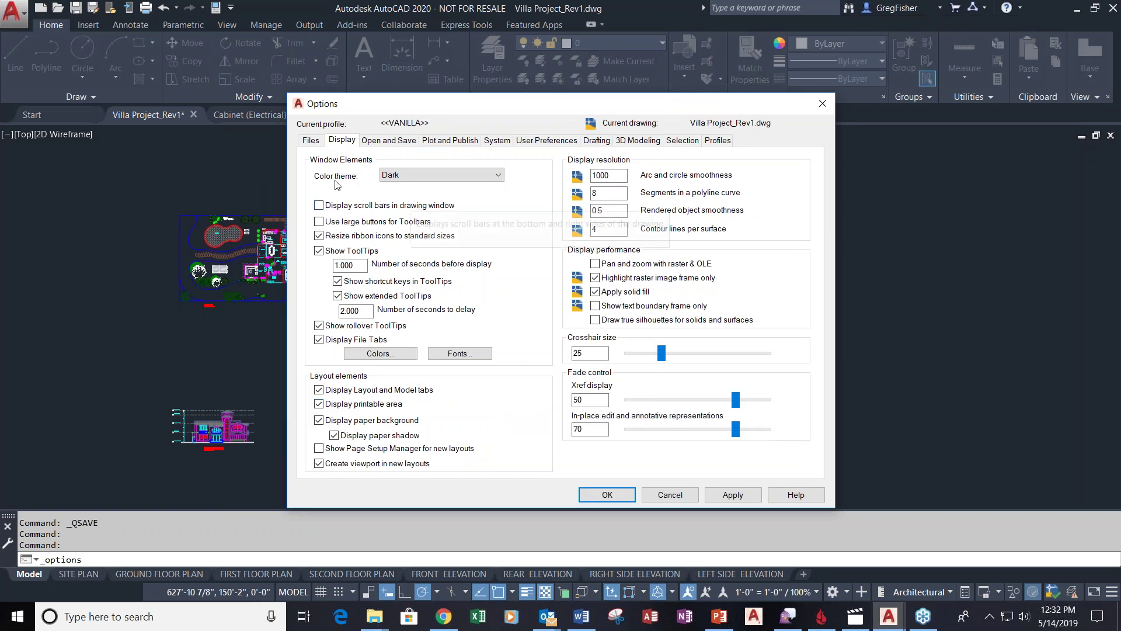
click(485, 175)
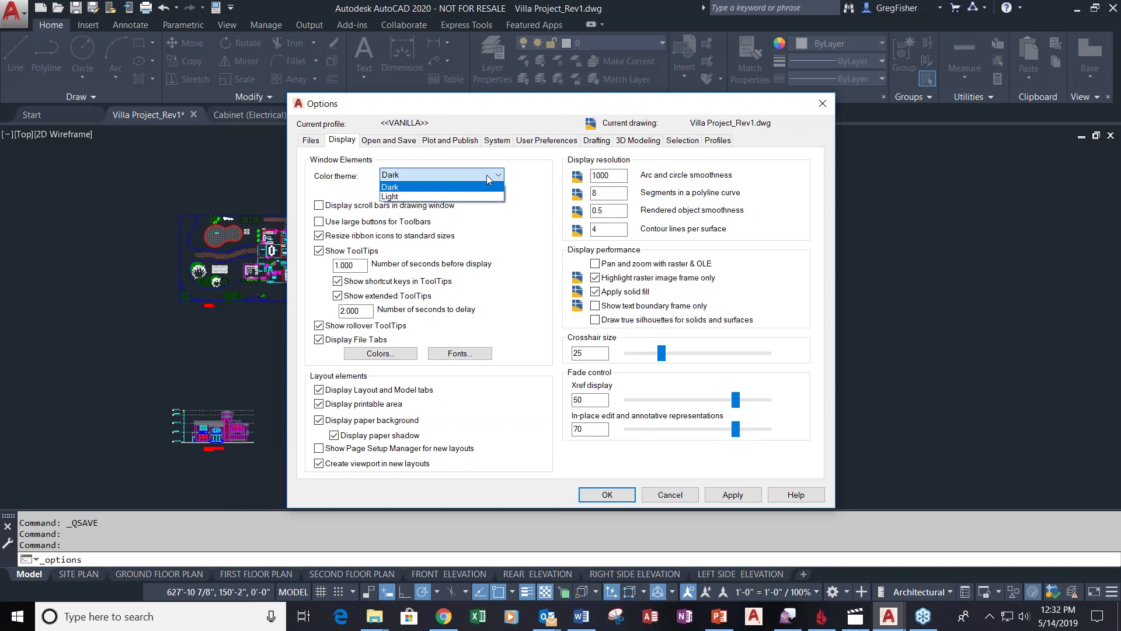
click(488, 199)
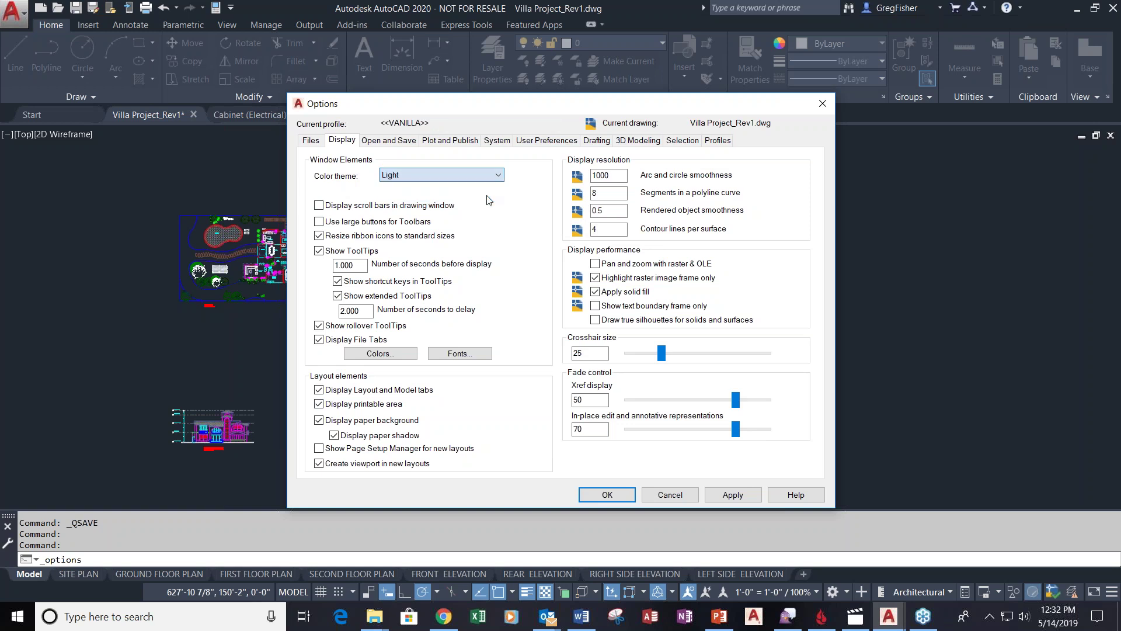
click(616, 500)
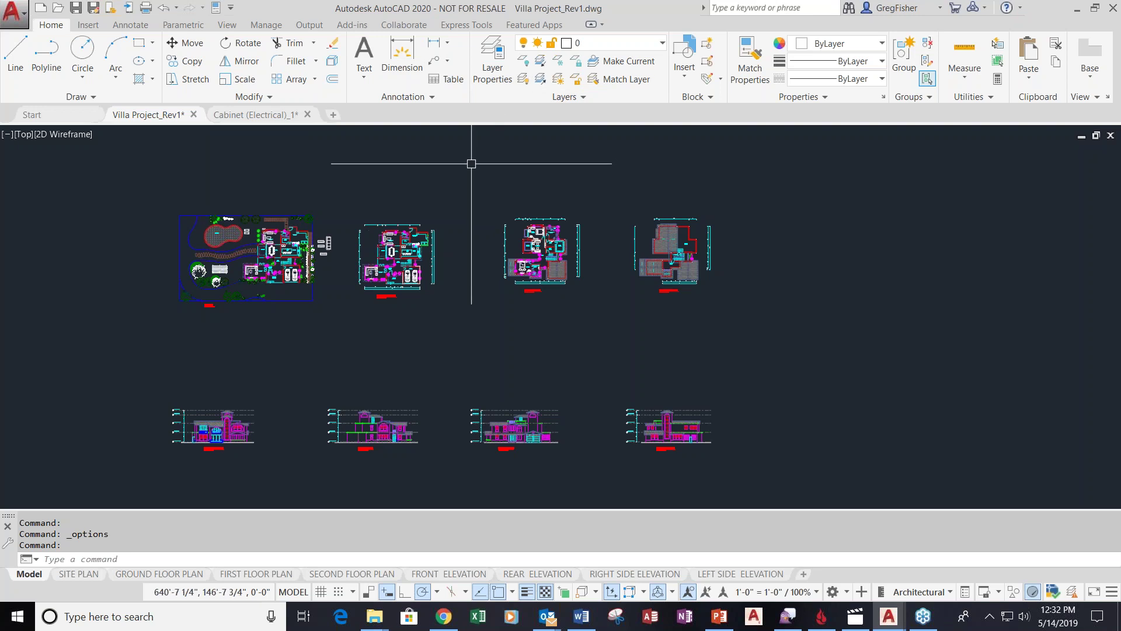
Set the interface colour theme back to Dark in the display options
right_click(451, 173)
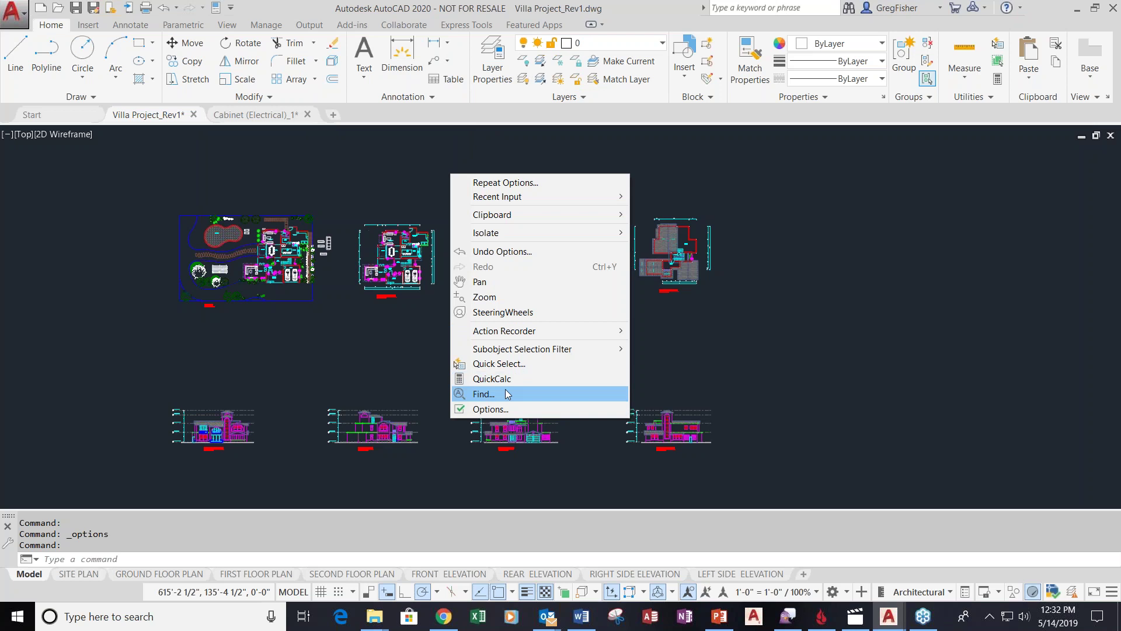
click(504, 408)
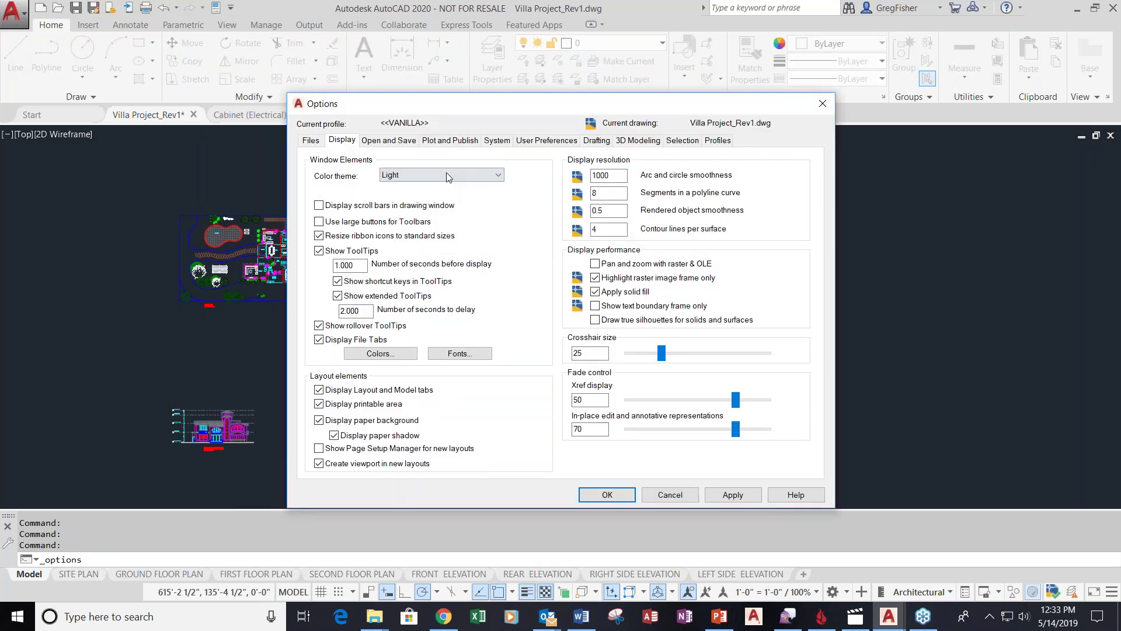
click(448, 174)
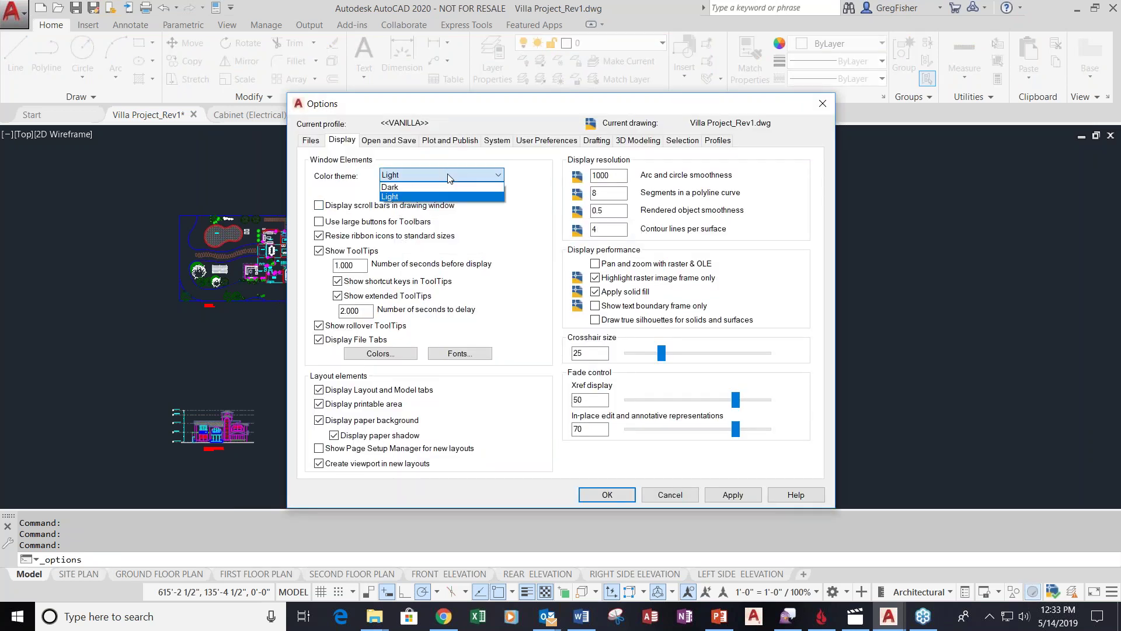
click(449, 183)
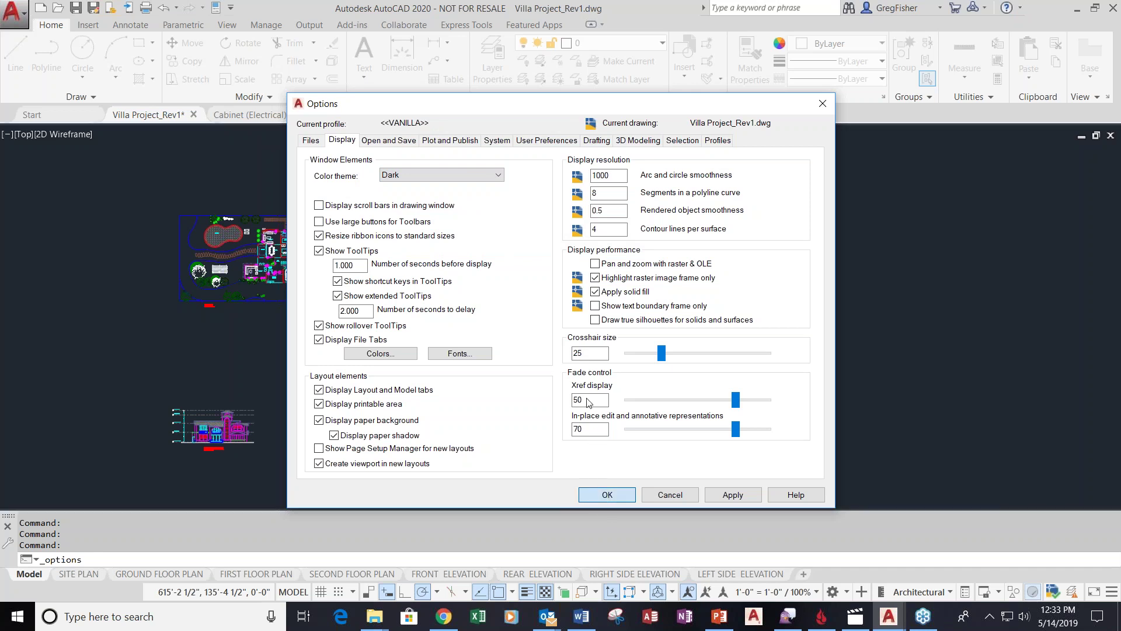
key(Return)
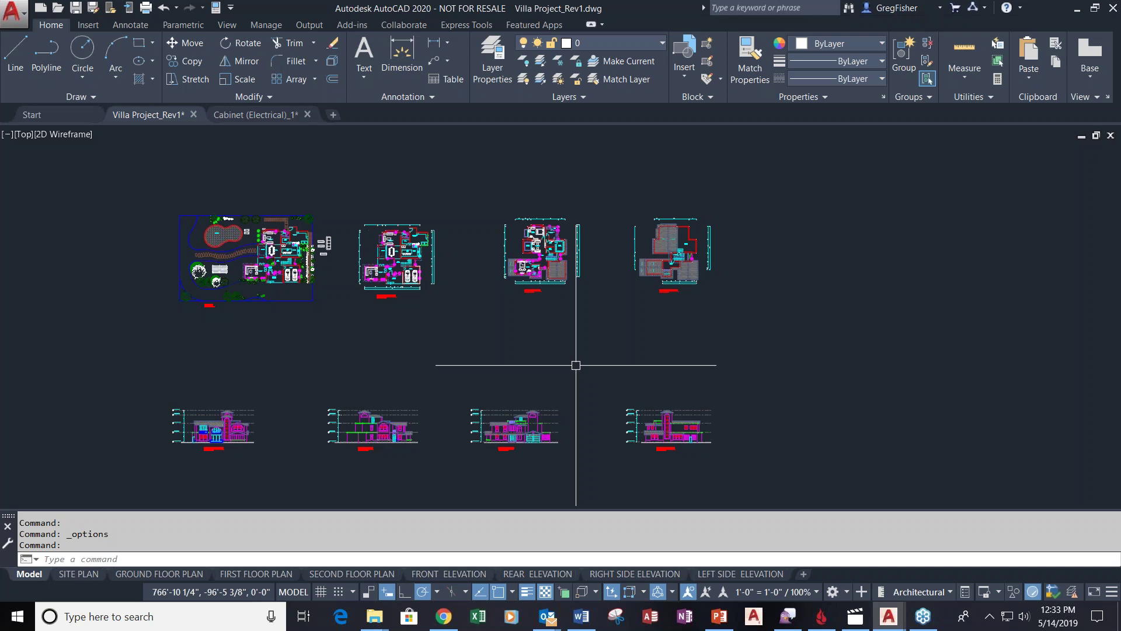
Examine the true colour settings of the 2D model space uniform background in the drawing window colours, and cancel without changes
right_click(584, 339)
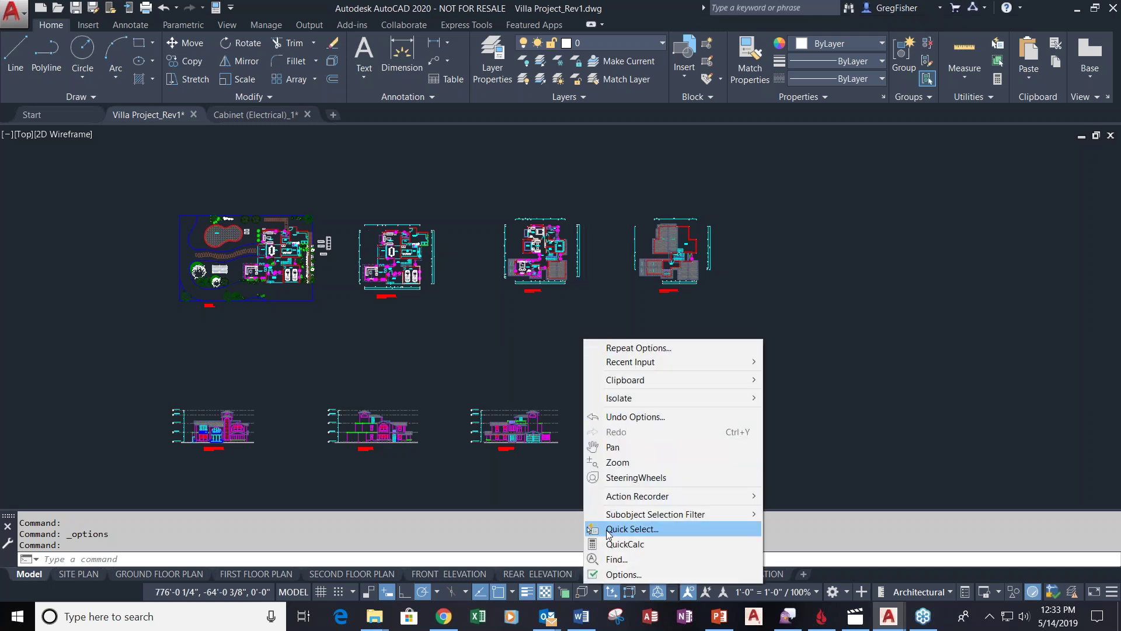
click(623, 574)
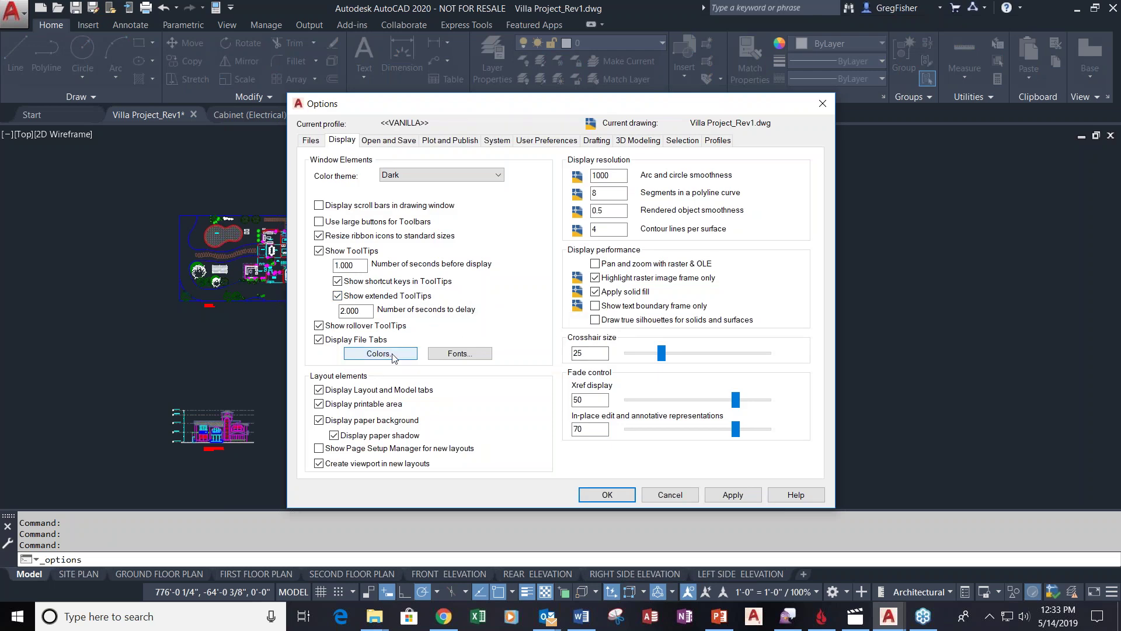
click(393, 355)
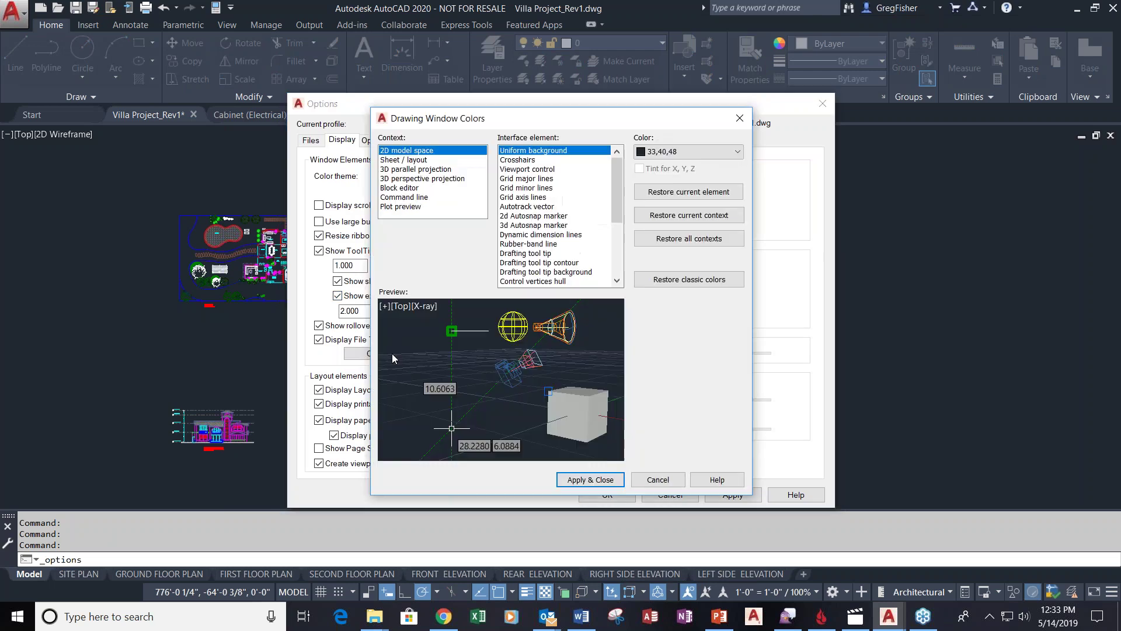
click(711, 153)
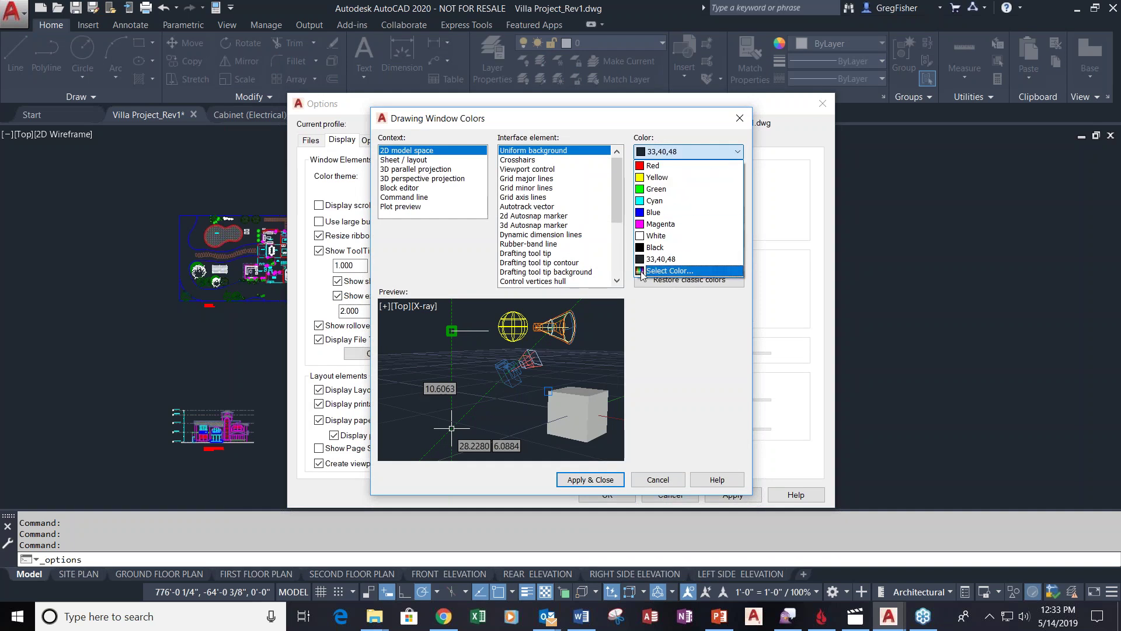
click(666, 270)
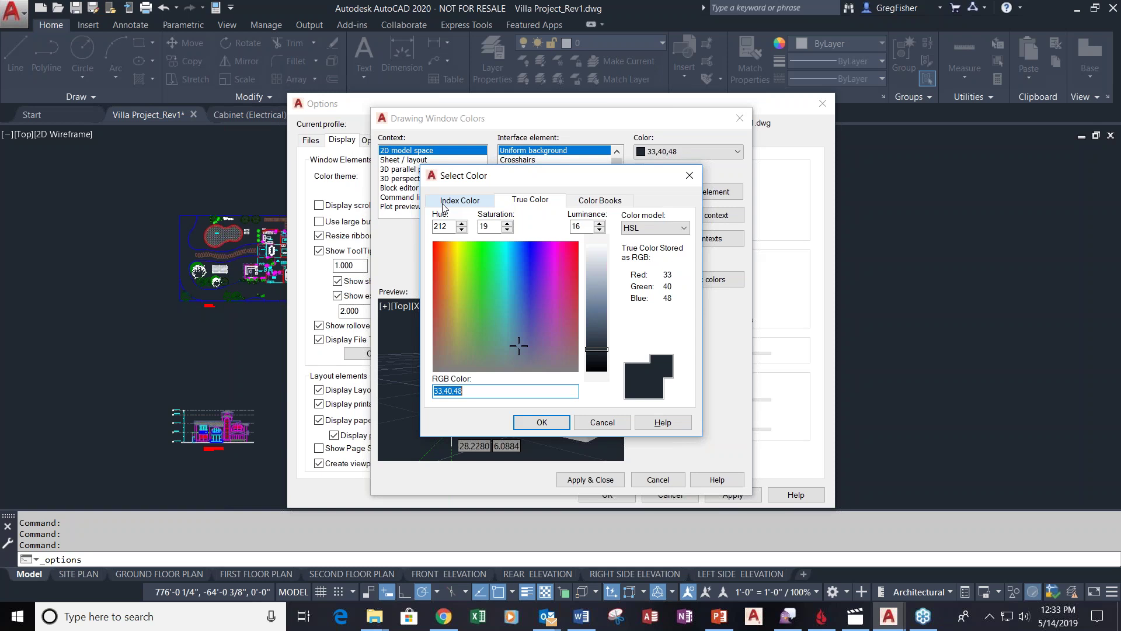
click(584, 424)
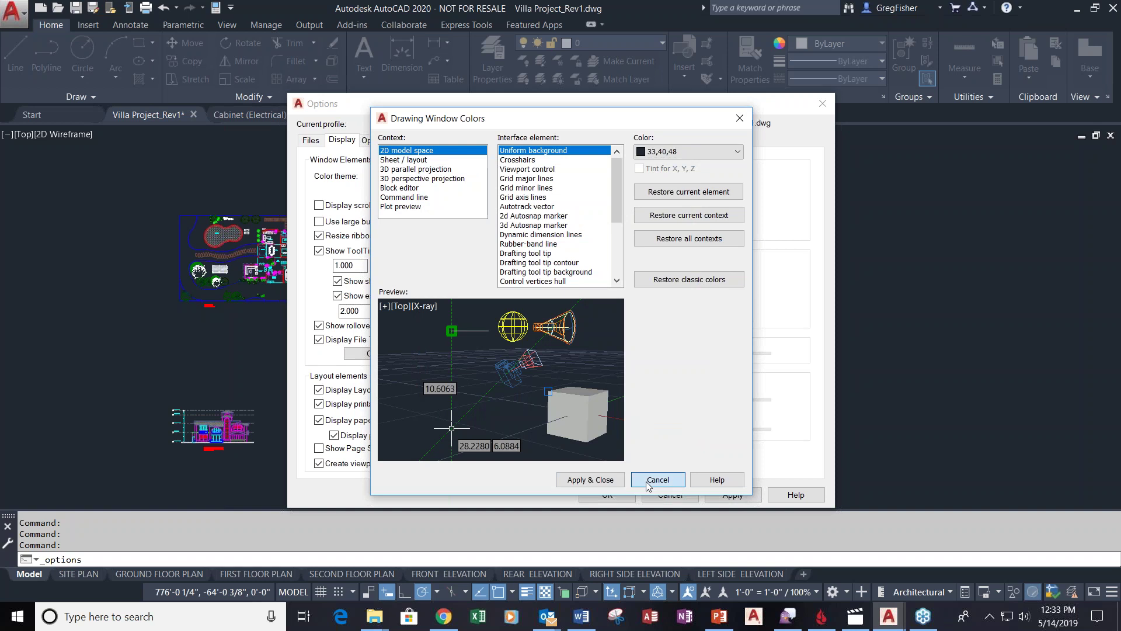
click(648, 485)
click(670, 495)
scroll(277, 269, up, 10)
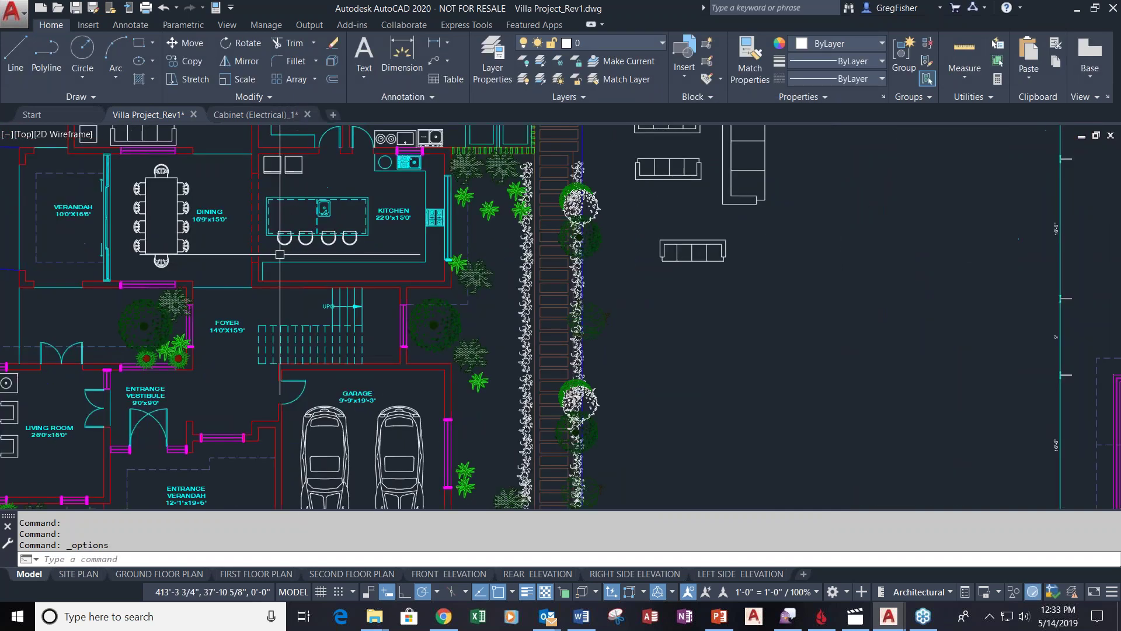
scroll(280, 254, up, 2)
middle_drag(478, 250, 398, 286)
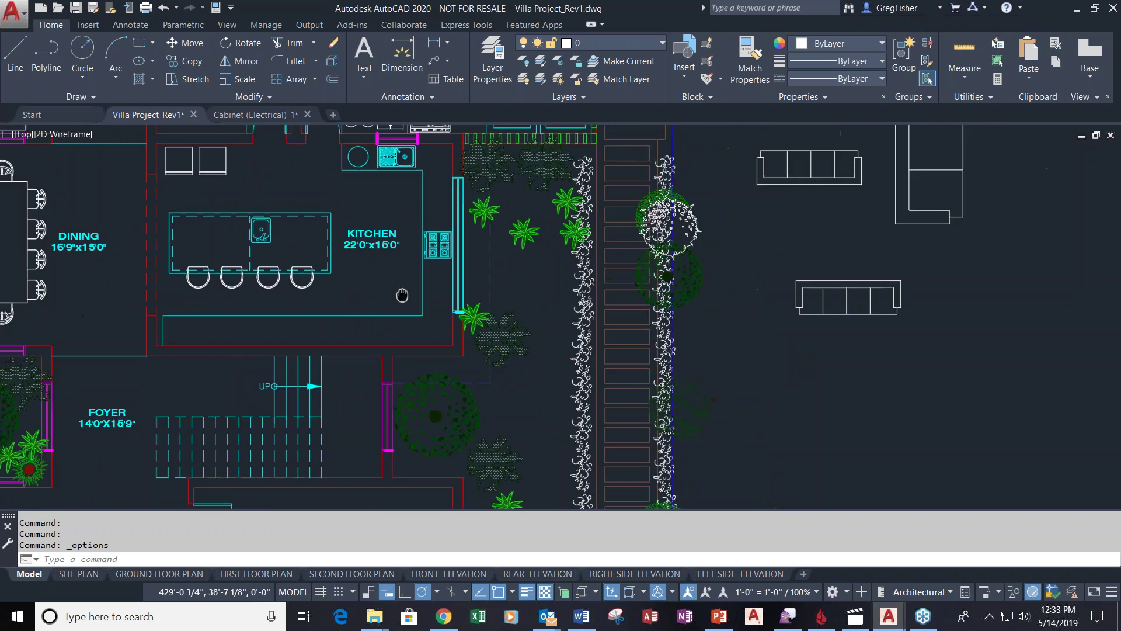
scroll(551, 262, up, 4)
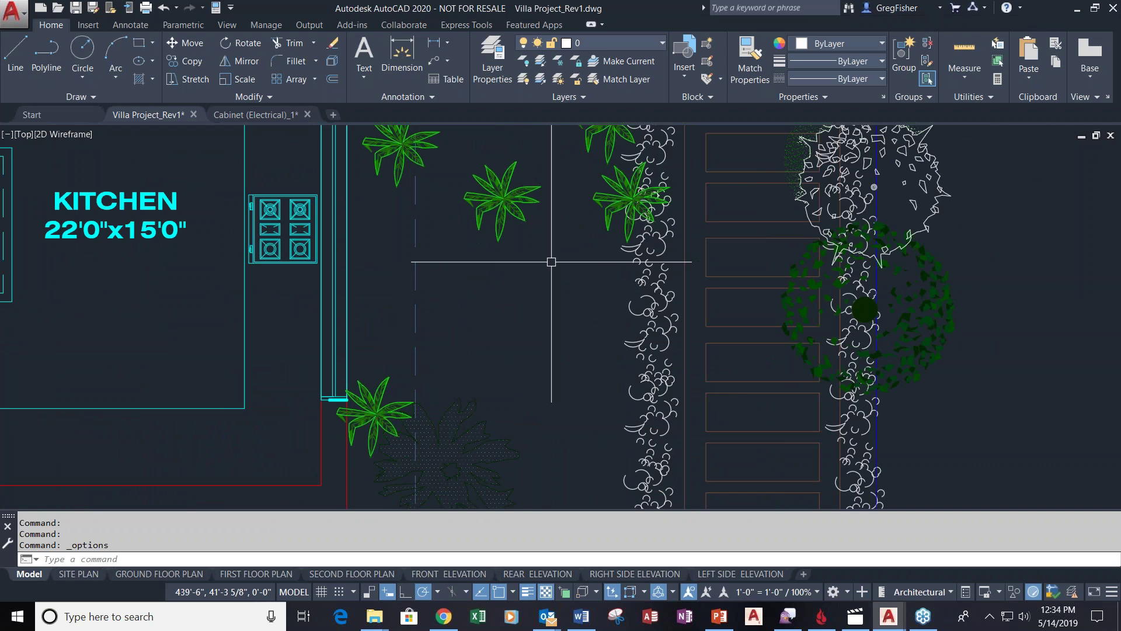
scroll(551, 262, down, 2)
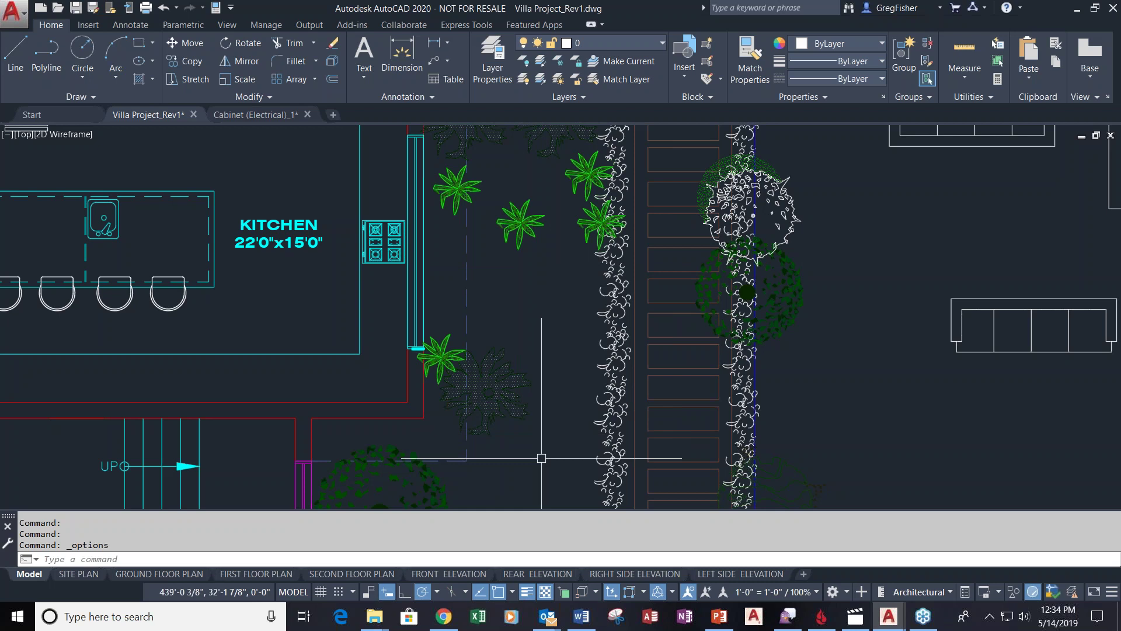
Try entering the PURGE command to show its autocomplete suggestions, and cancel the entry
text(P)
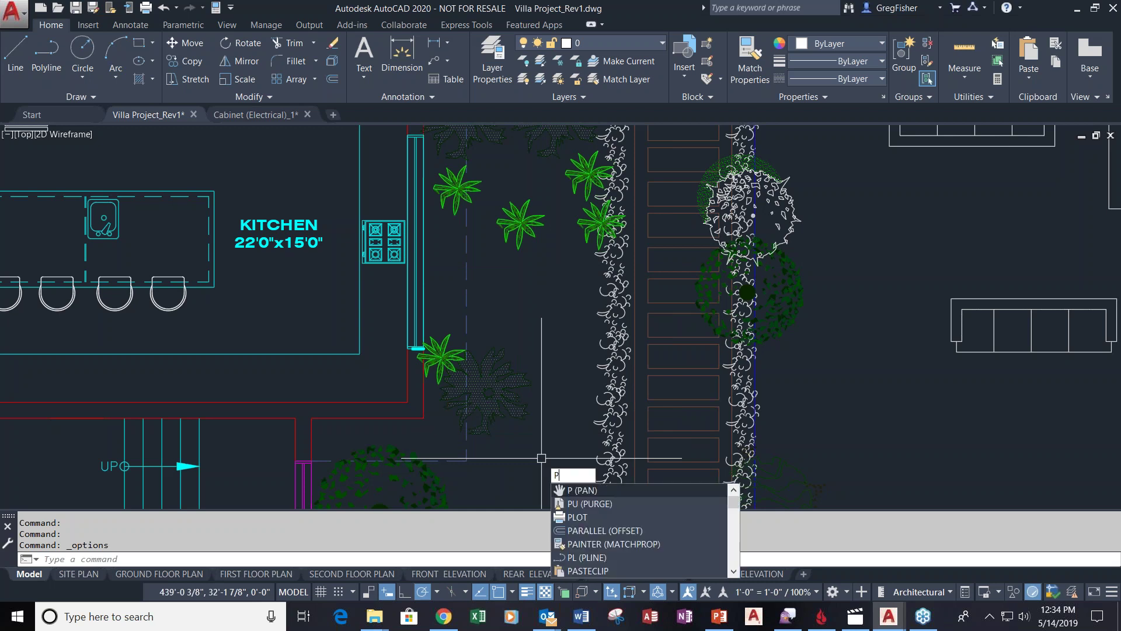
text(UR)
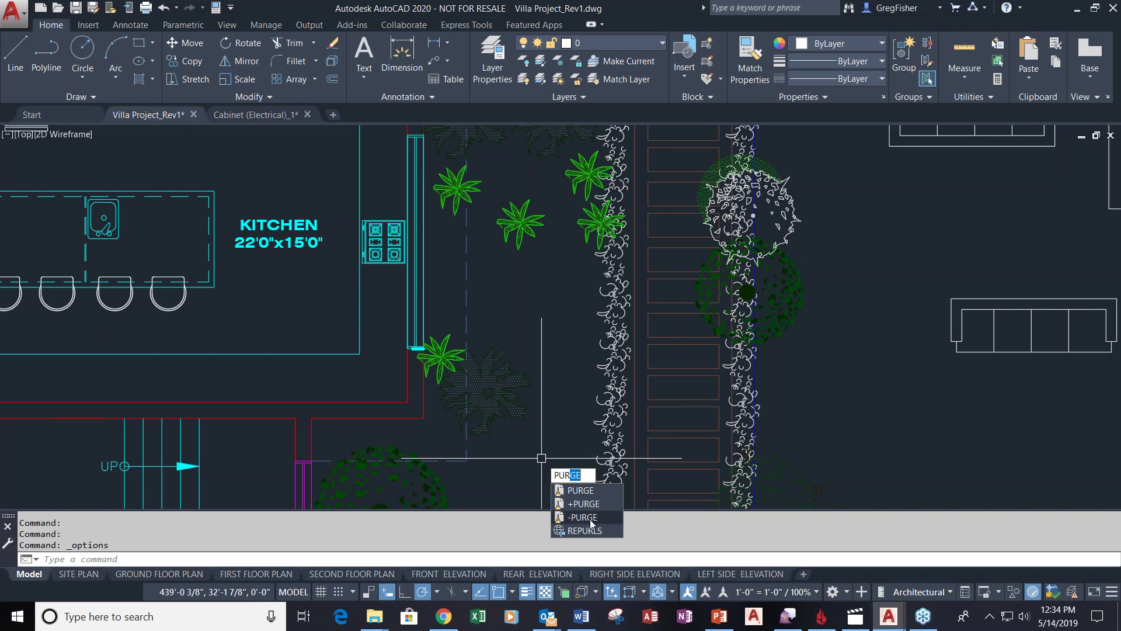
click(197, 559)
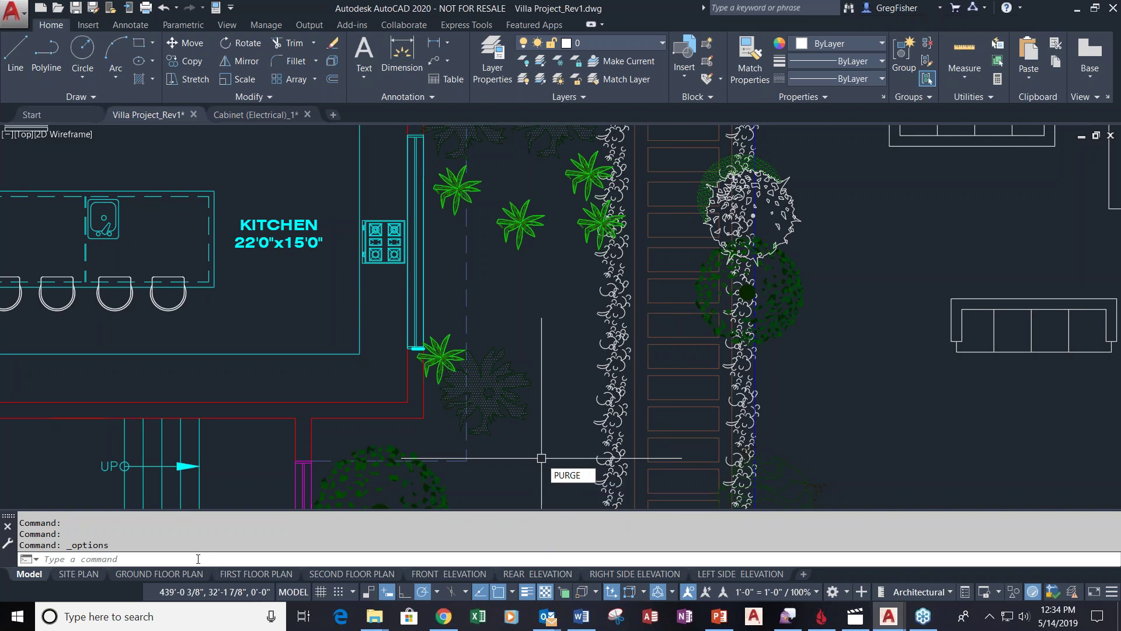
text(PUR)
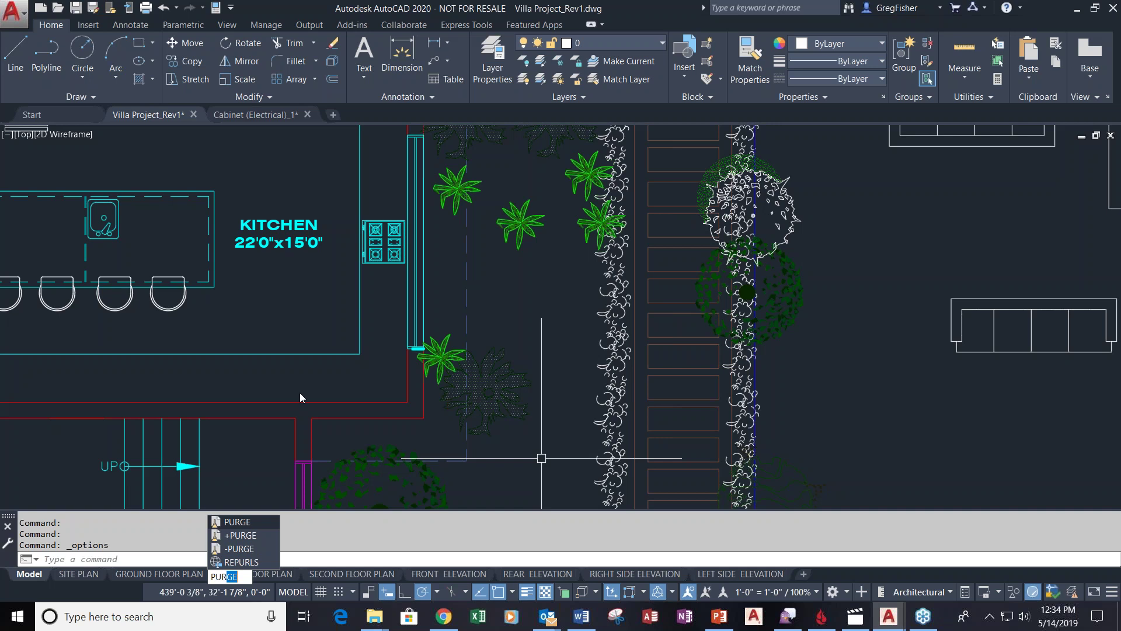
key(Escape)
key(Escape)
key(Escape)
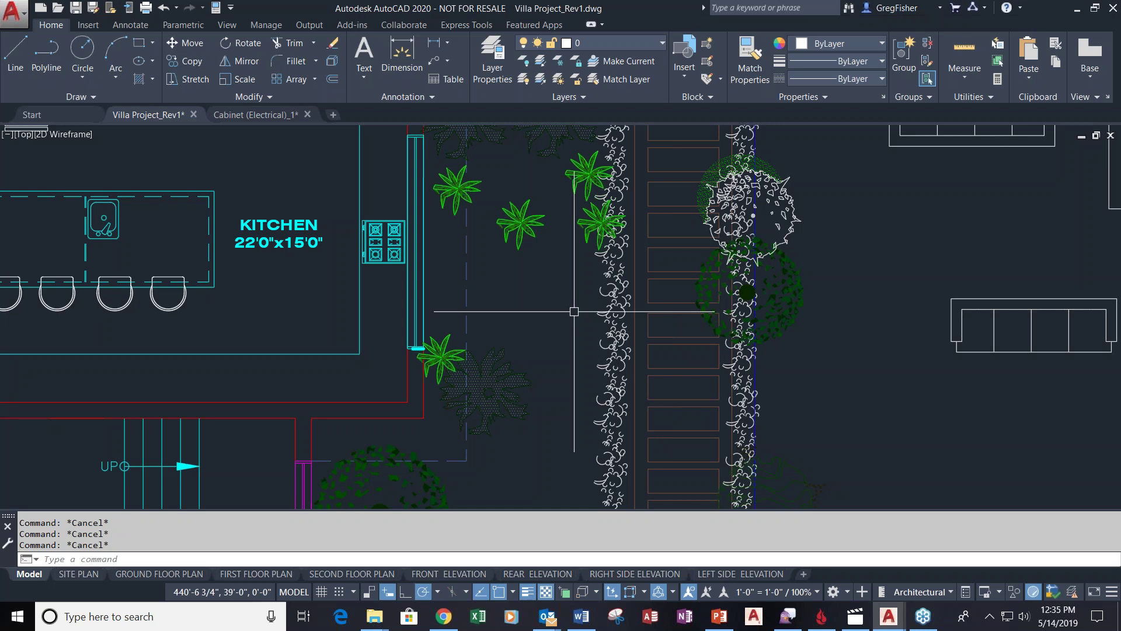
Switch to the Cabinet (Electrical)_1 drawing and enable the ViewCube for the 2D Wireframe and all other visual styles
click(94, 27)
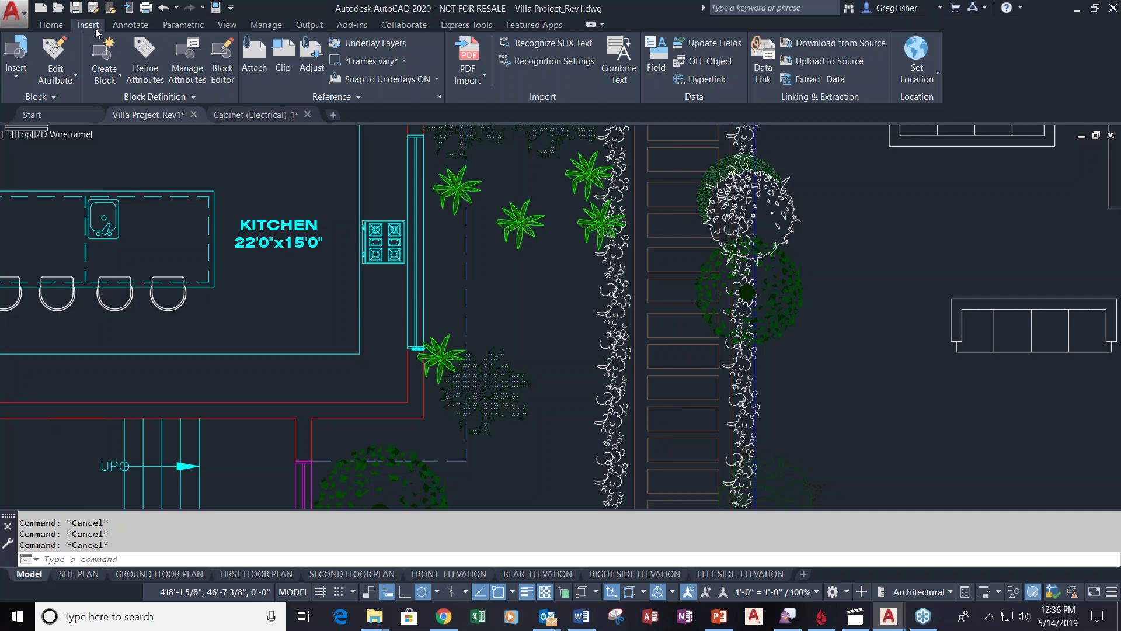
click(226, 116)
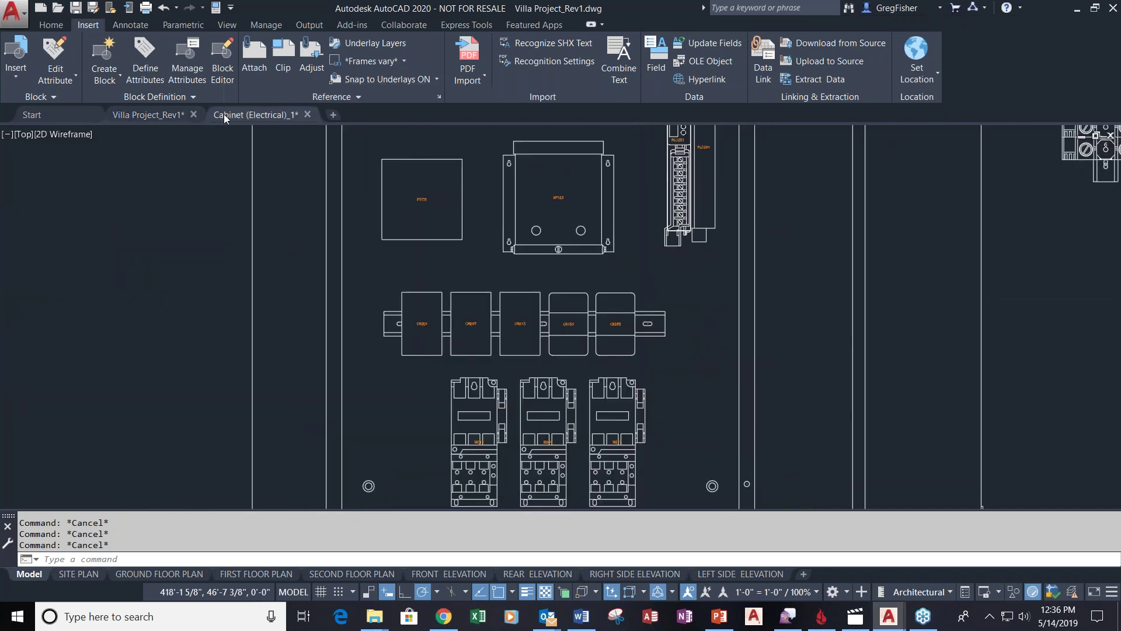
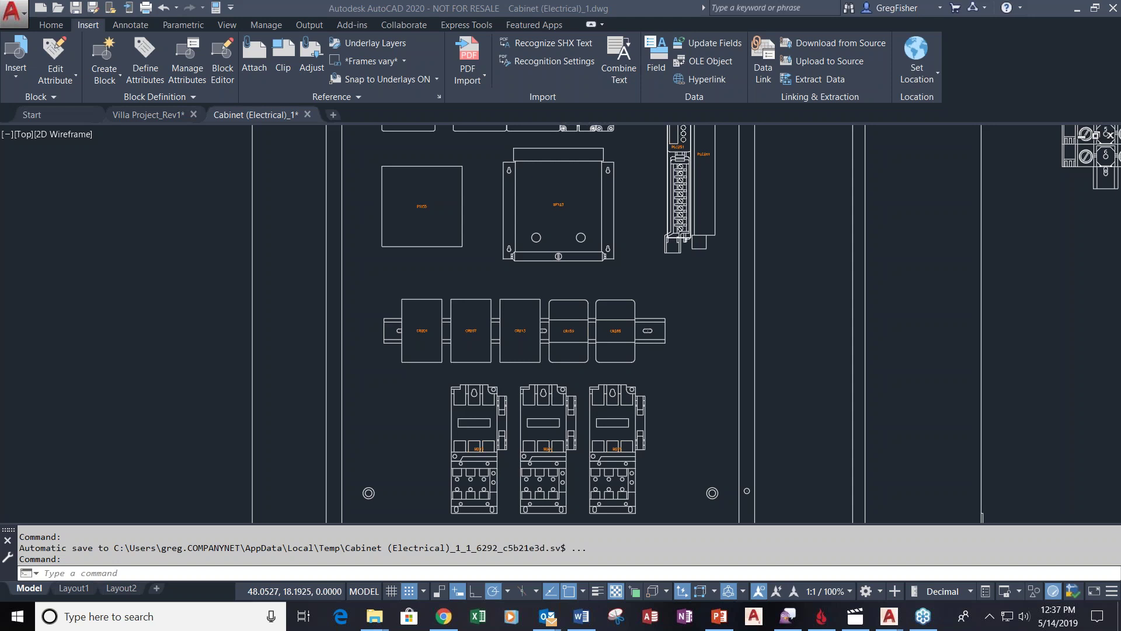
right_click(807, 199)
click(858, 435)
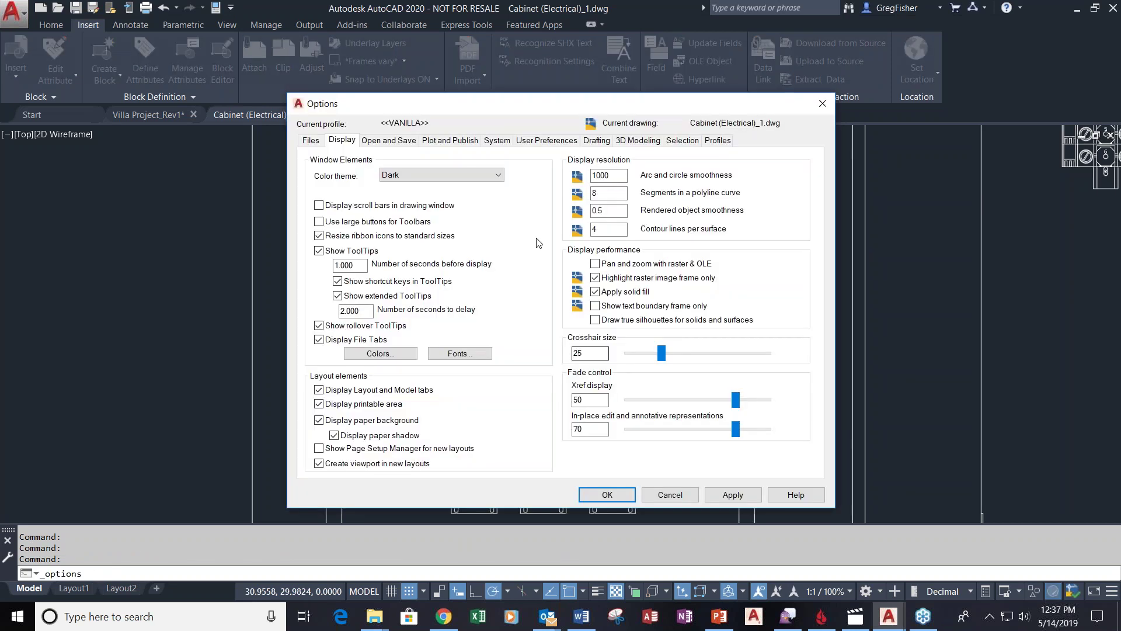
click(639, 141)
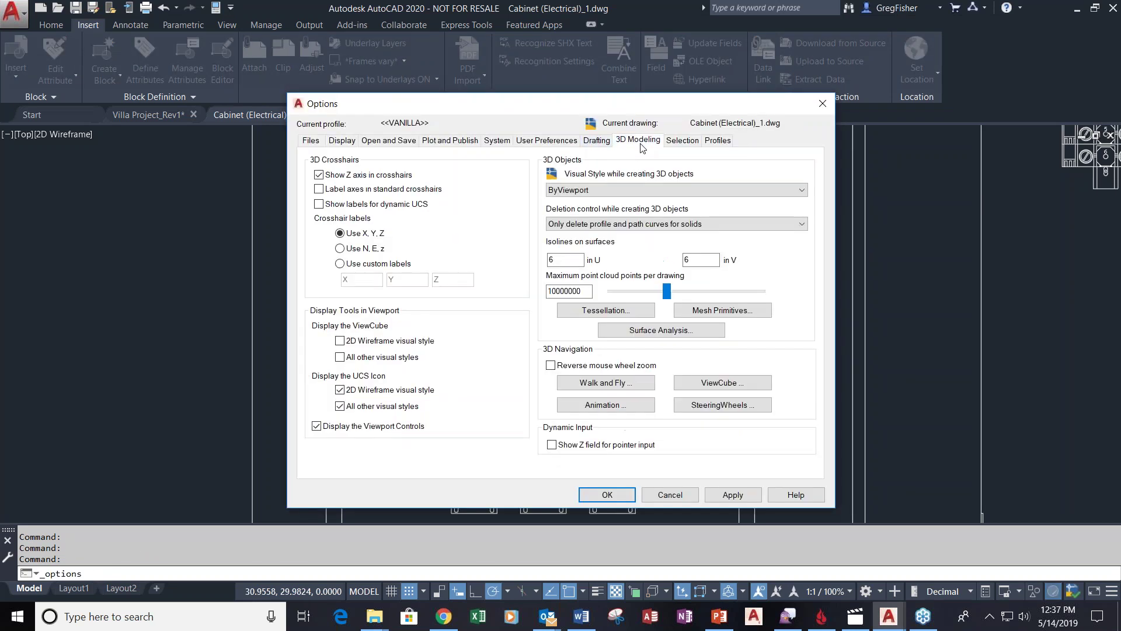
click(339, 341)
click(340, 357)
click(598, 501)
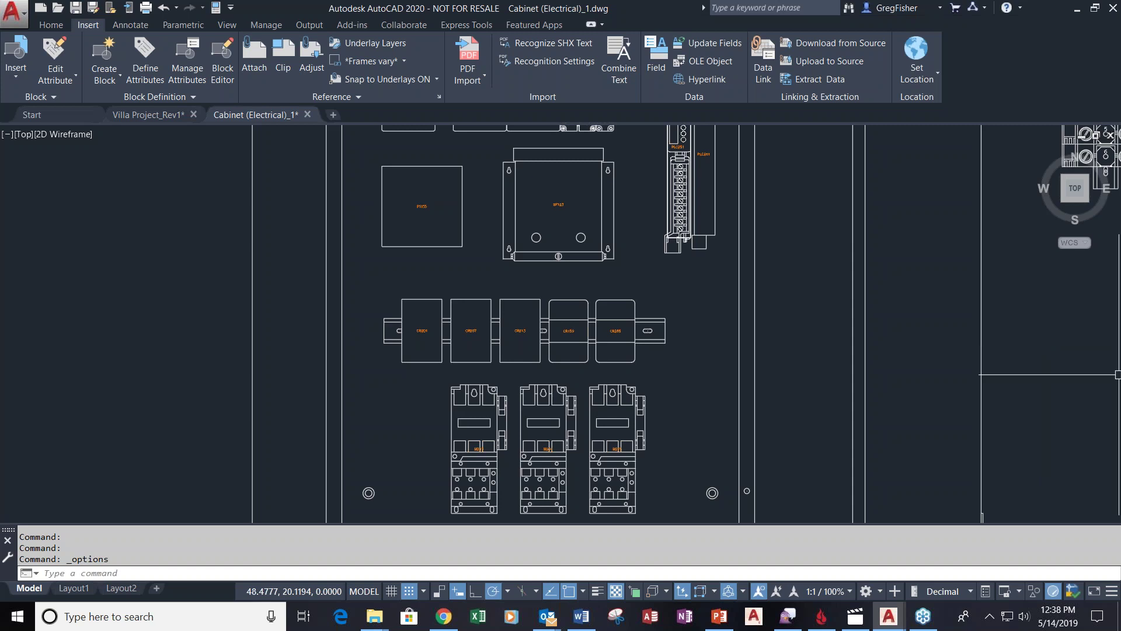
Browse the block insertion gallery and open the option for blocks from other drawings
scroll(646, 363, up, 4)
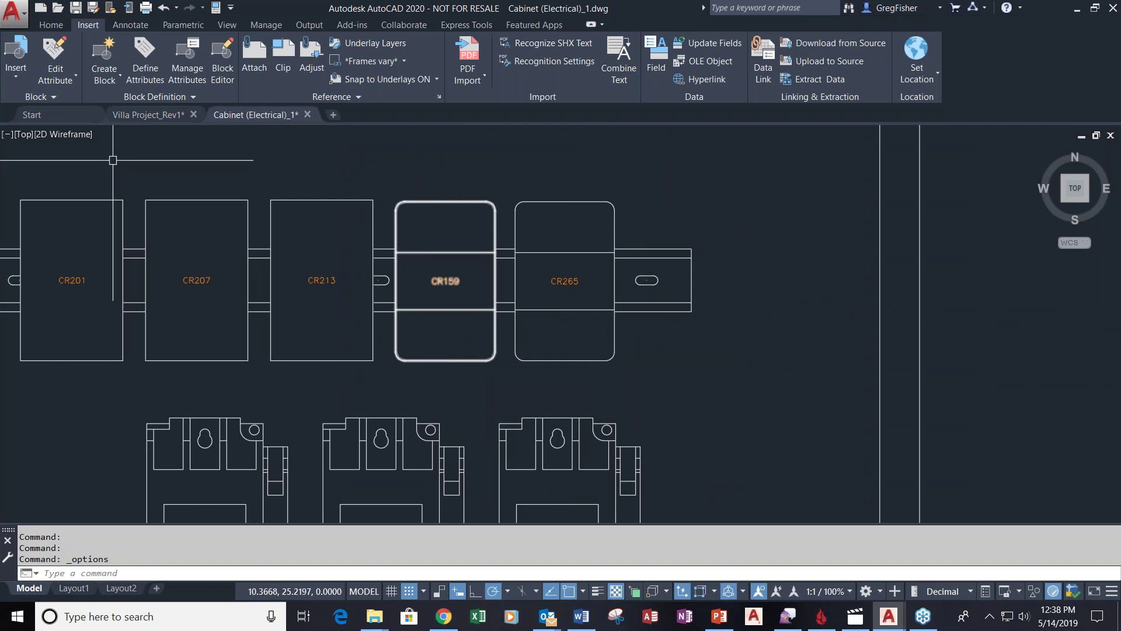
click(19, 82)
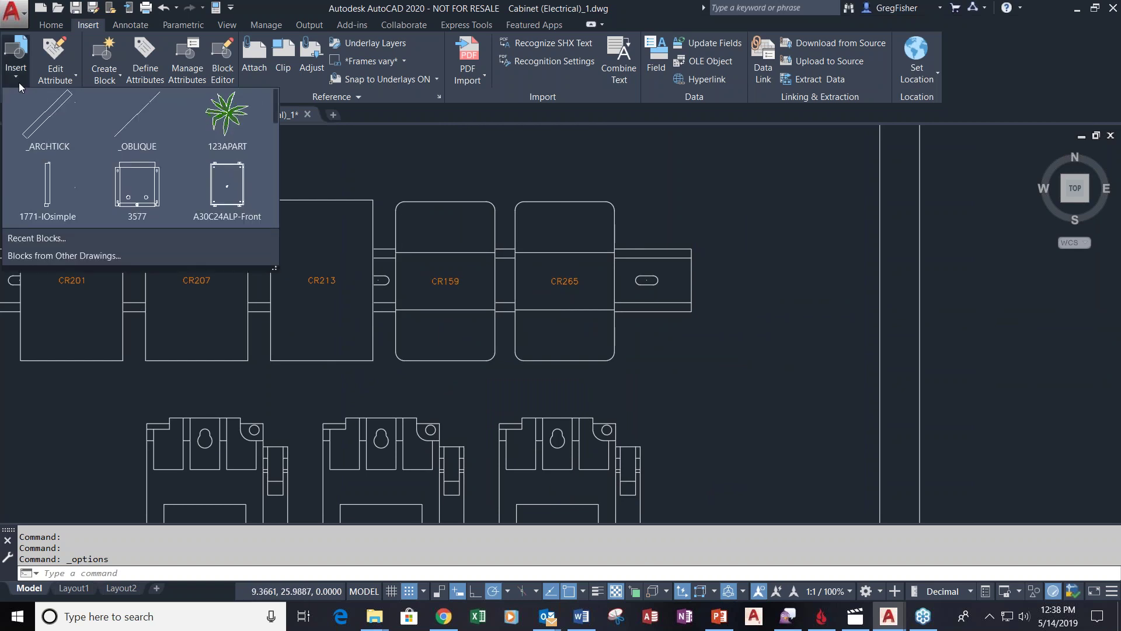
click(27, 256)
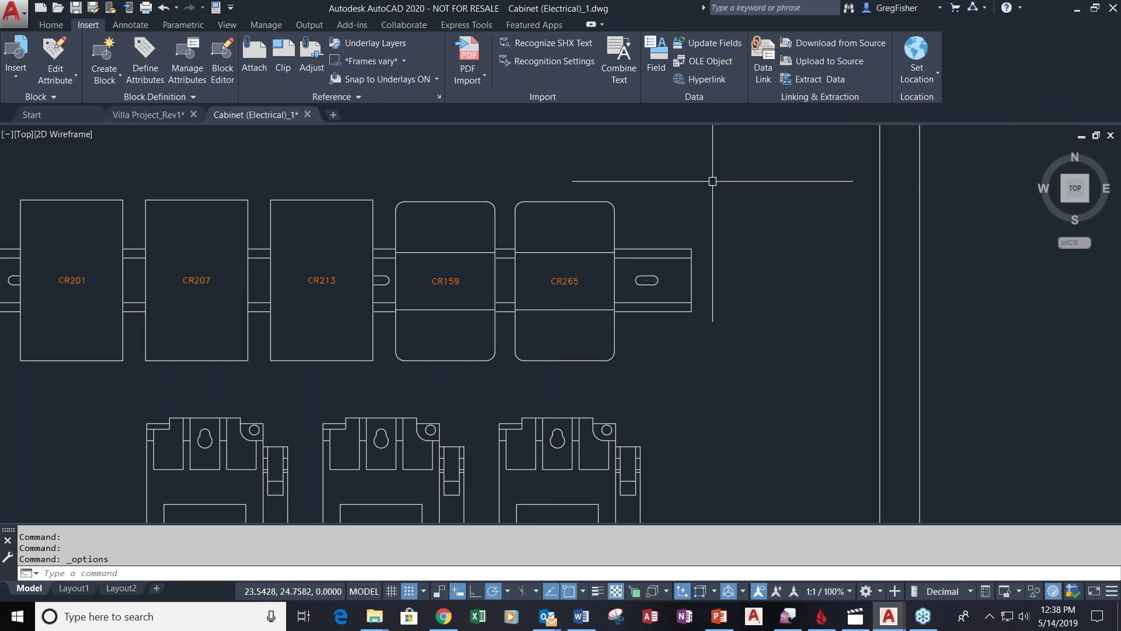
Use Purge to find the non-purgeable AB_700R_RM block and select its insertions on layer PSYMS, and clear the selection
text(PURGE)
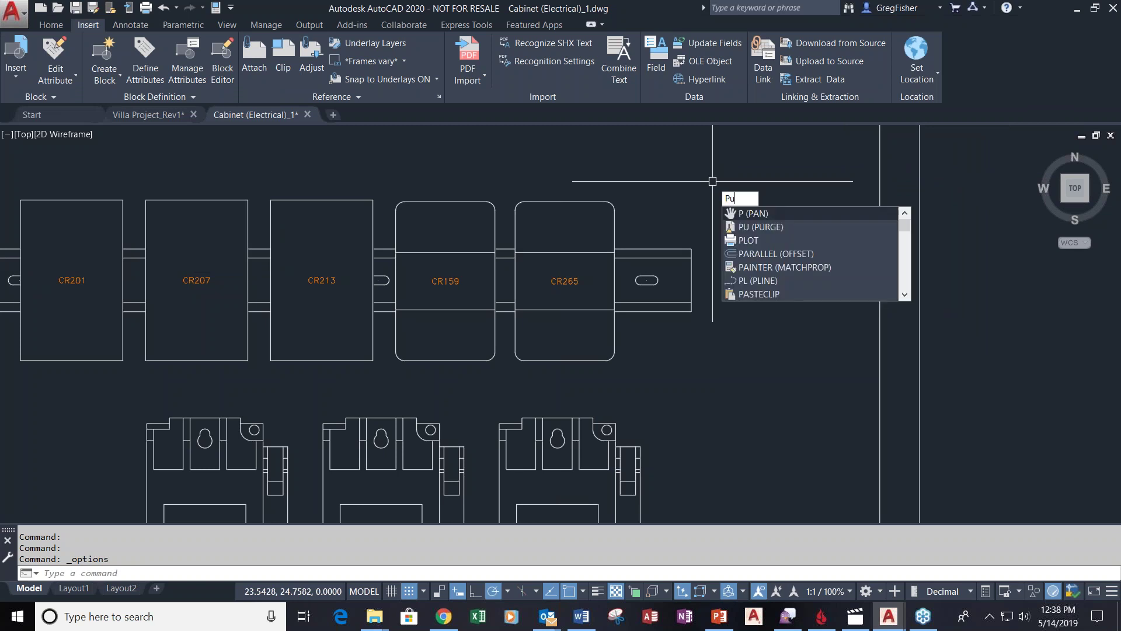
key(Return)
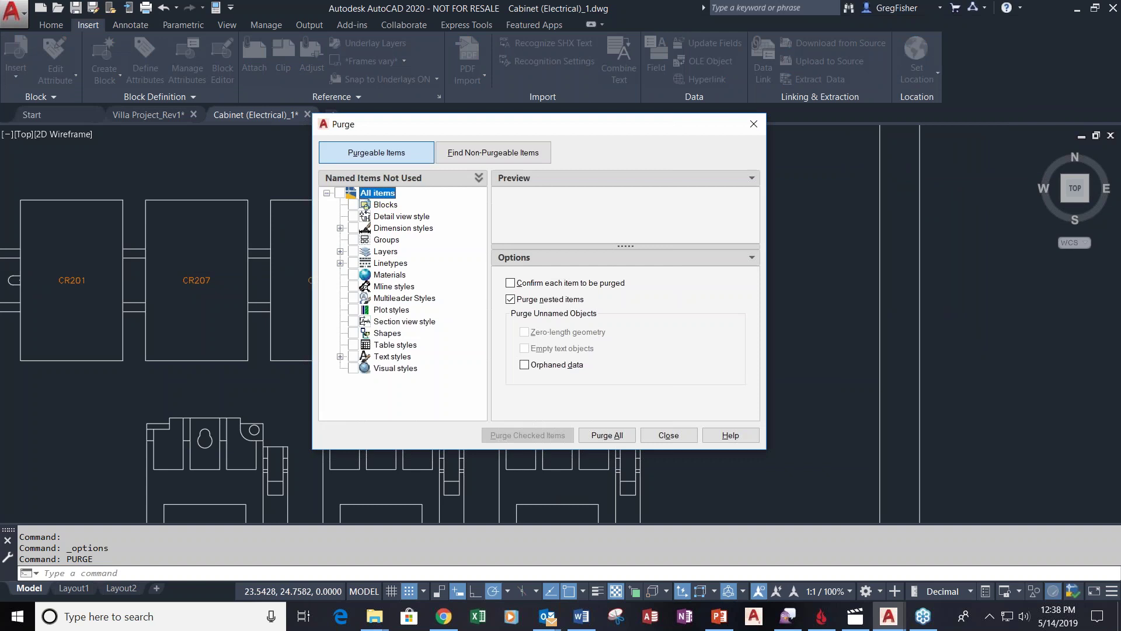
click(529, 153)
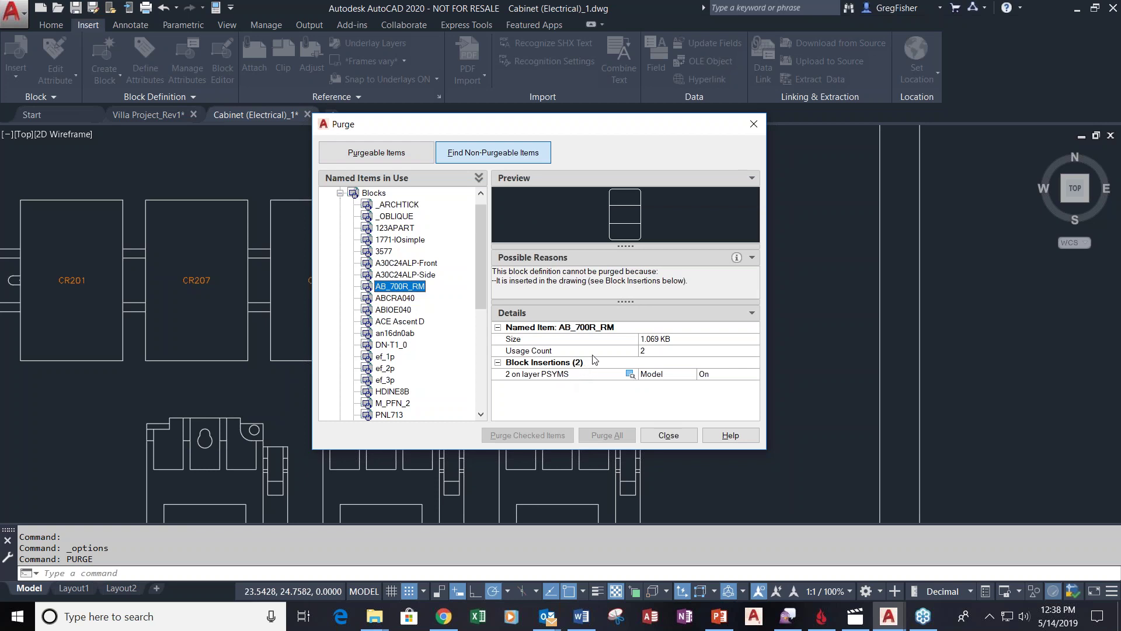
click(630, 374)
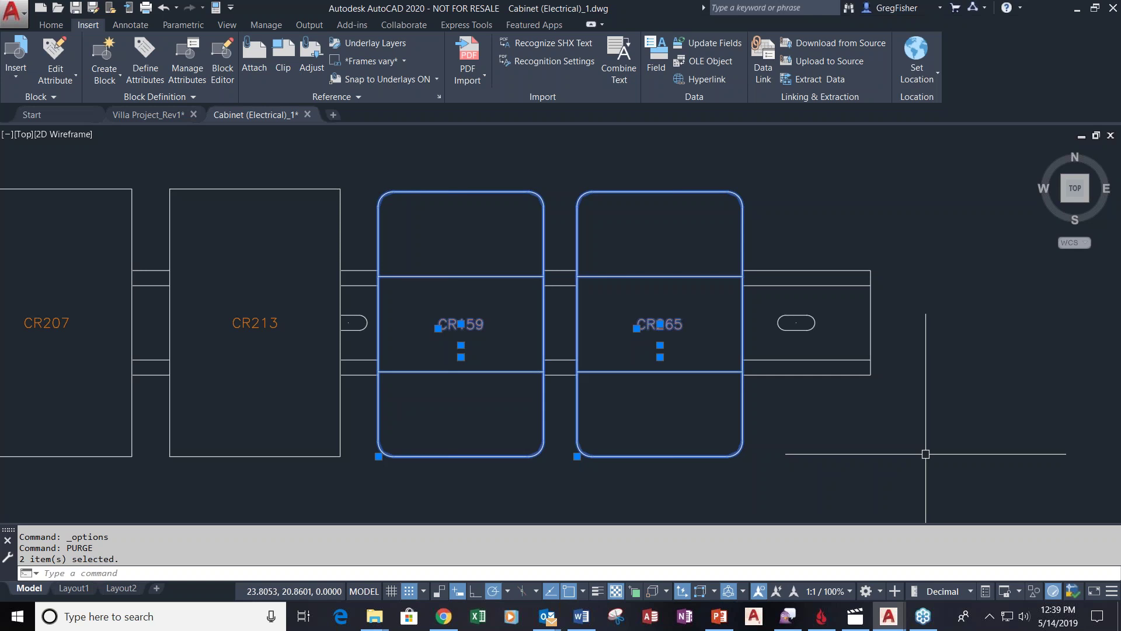
key(Escape)
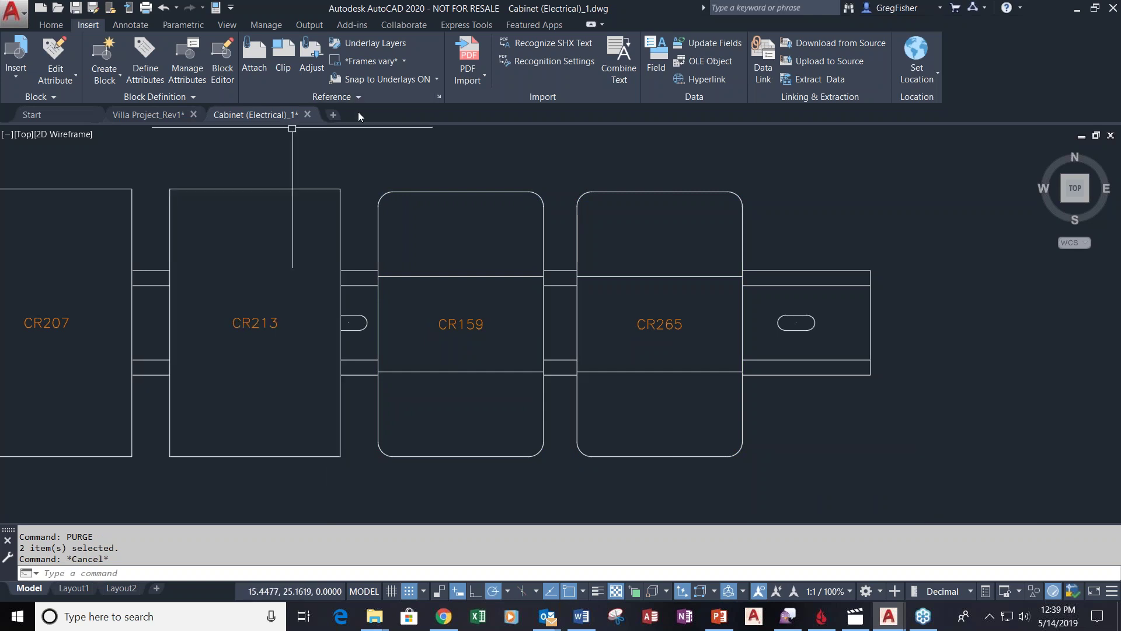
Show the Blocks palette through the insertion gallery's Recent Blocks and Blocks from Other Drawings options, closing it after each one
click(15, 81)
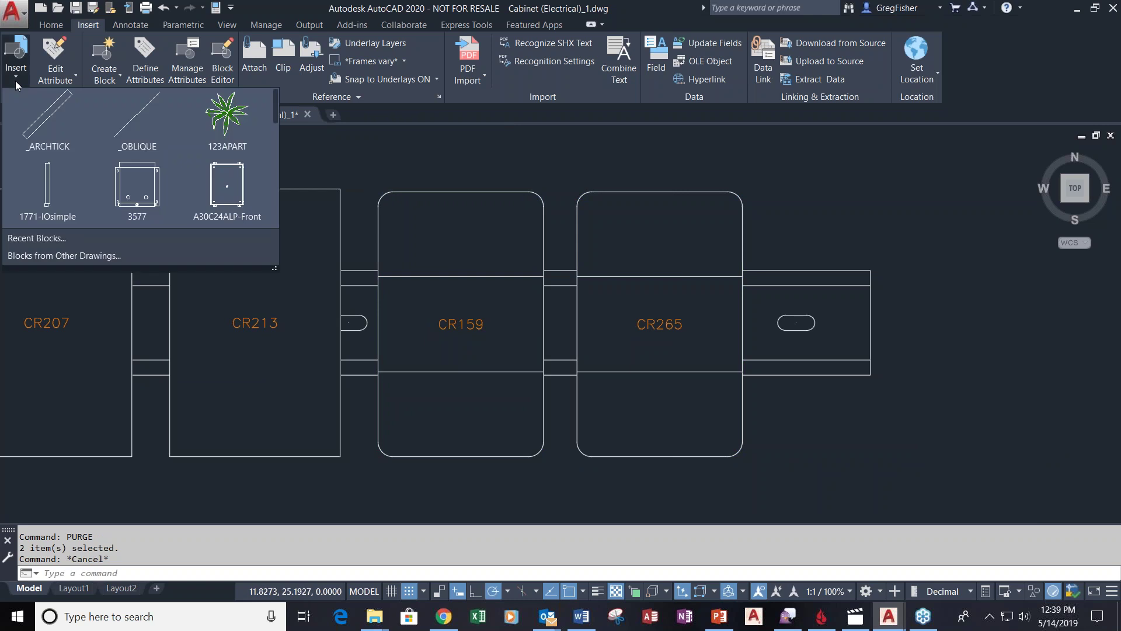
click(48, 239)
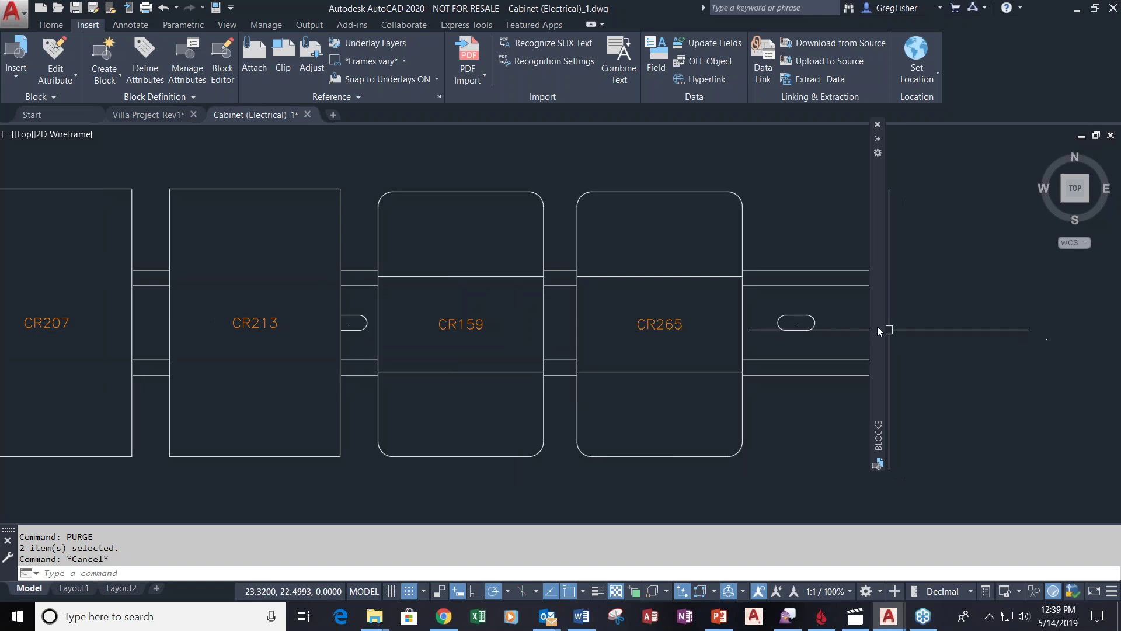
mouse_move(877, 325)
click(877, 124)
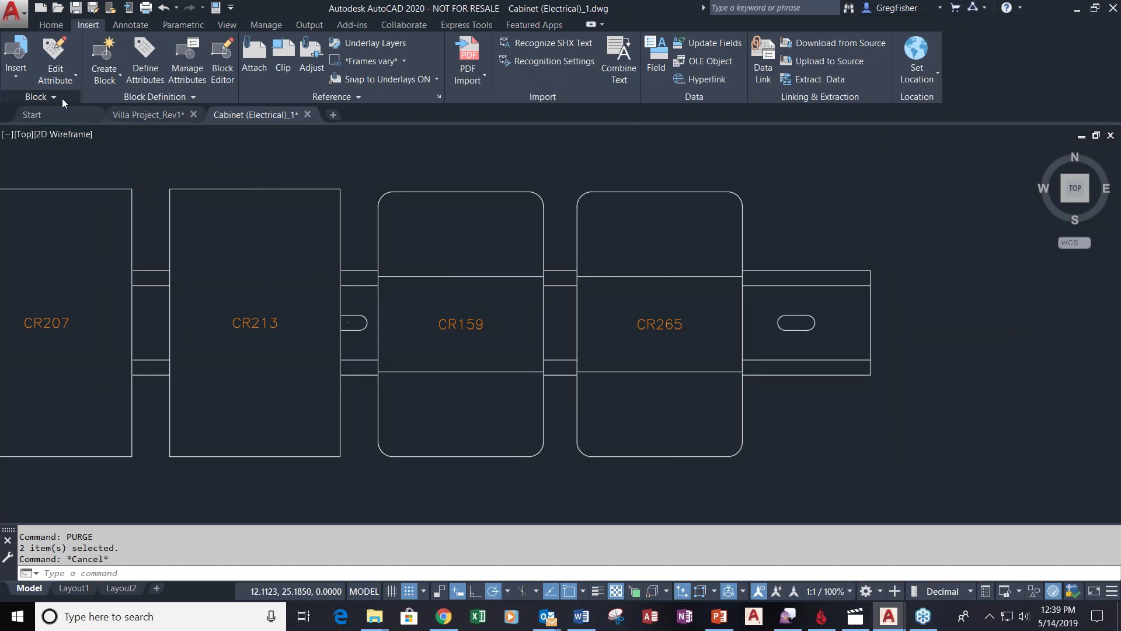
click(19, 75)
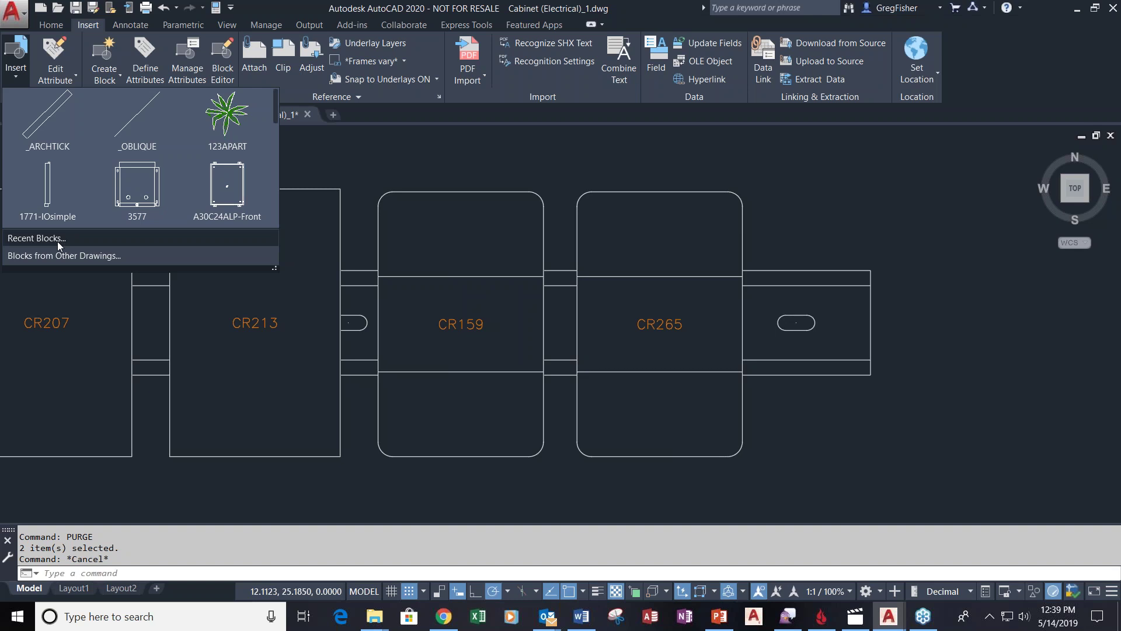
click(58, 255)
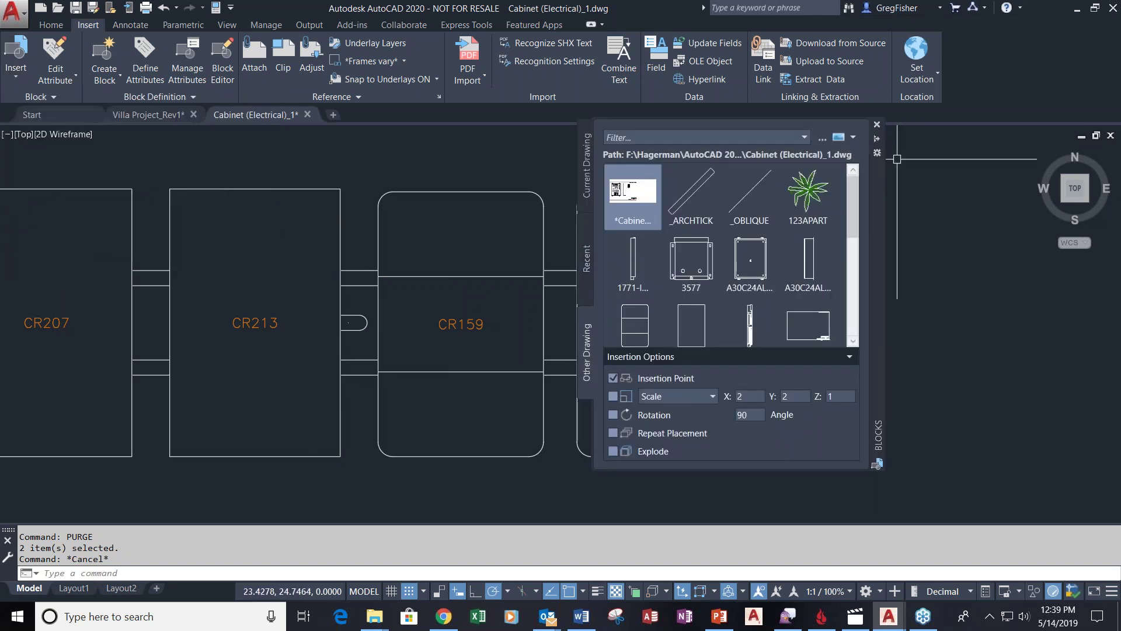
click(877, 125)
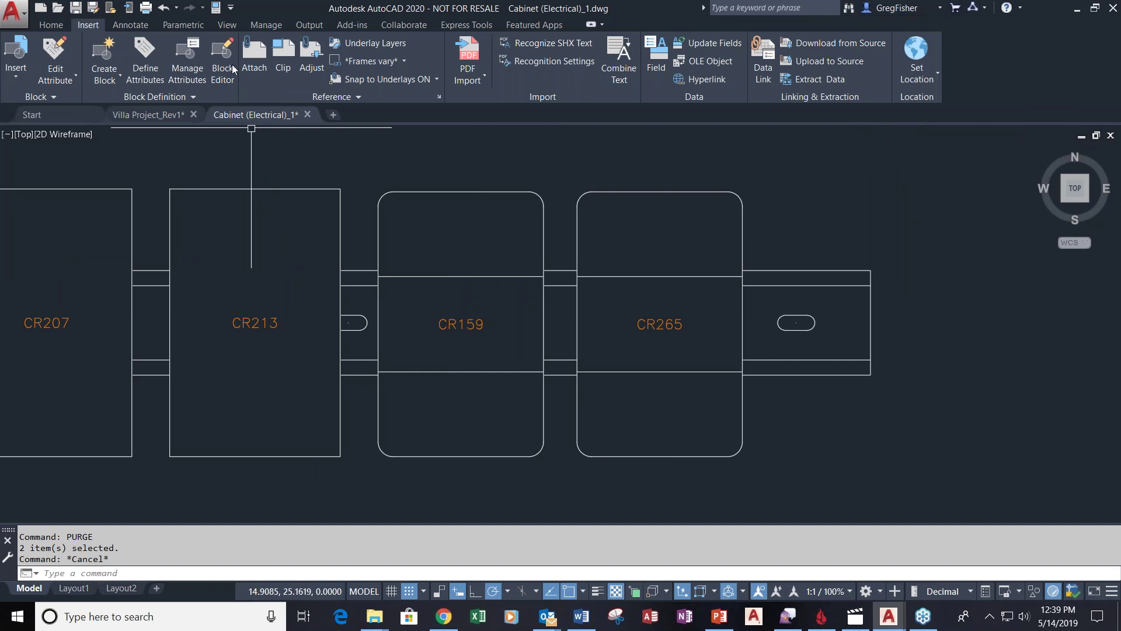
Display the Blocks palette from the View palette tools to examine its blocks and insertion options, and close it
click(227, 24)
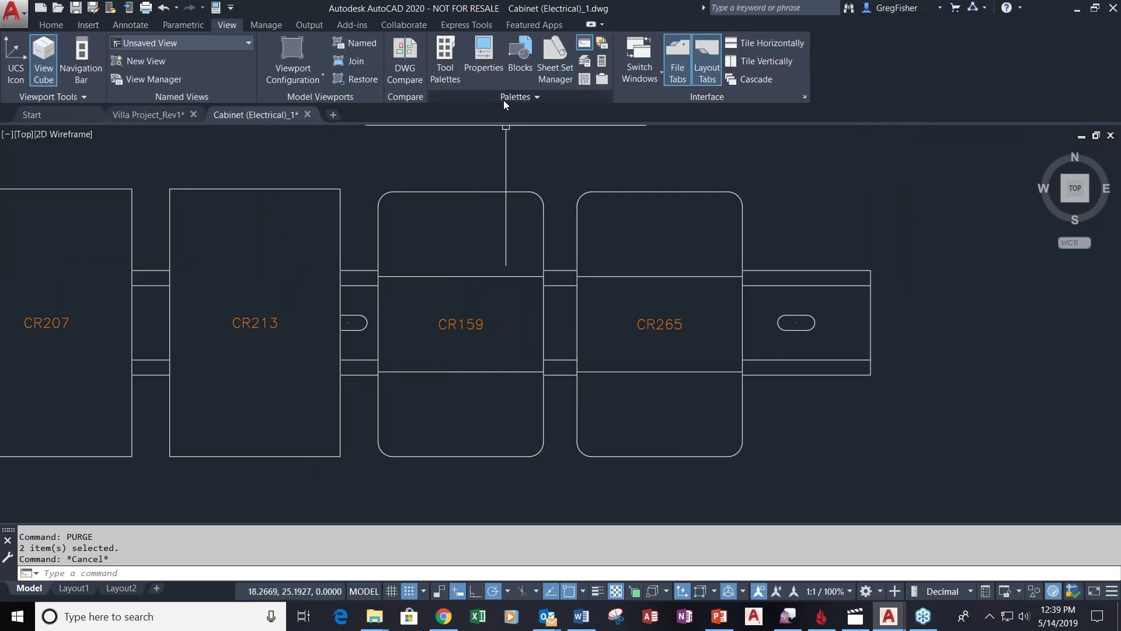
click(523, 70)
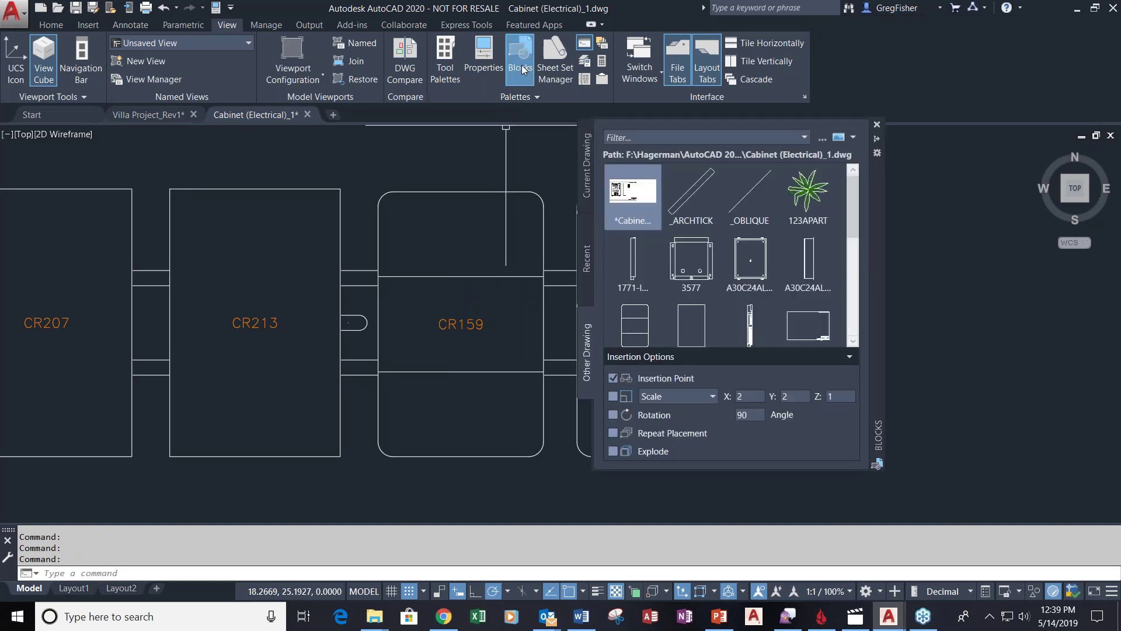
click(877, 124)
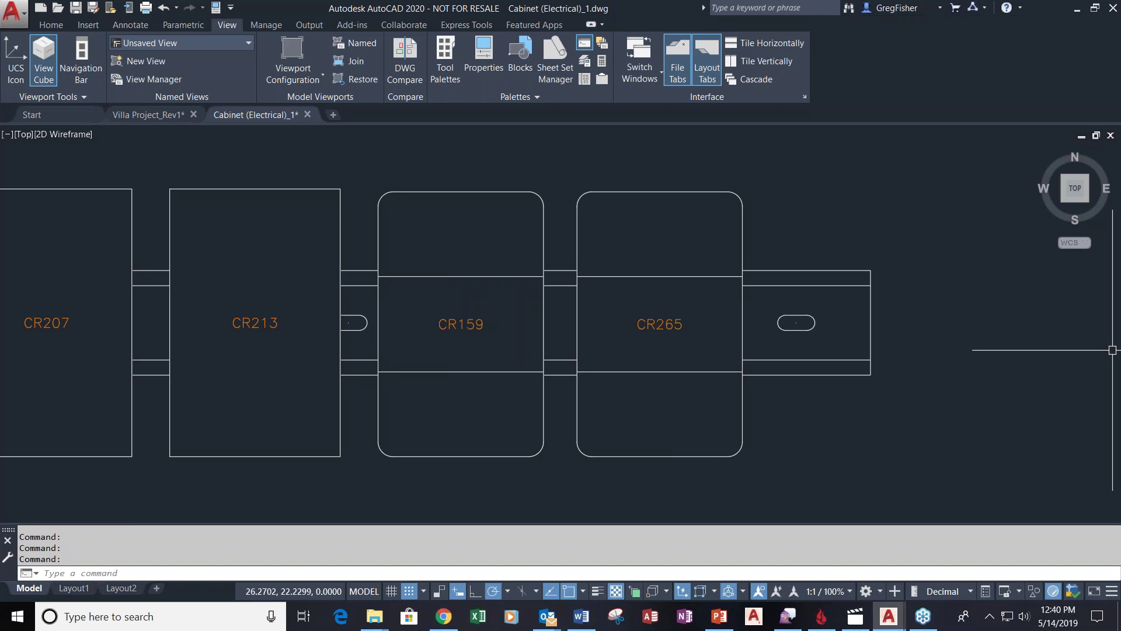
Switch to the Villa Project_Rev1 drawing, show its full extents and start the PURGE command
click(124, 117)
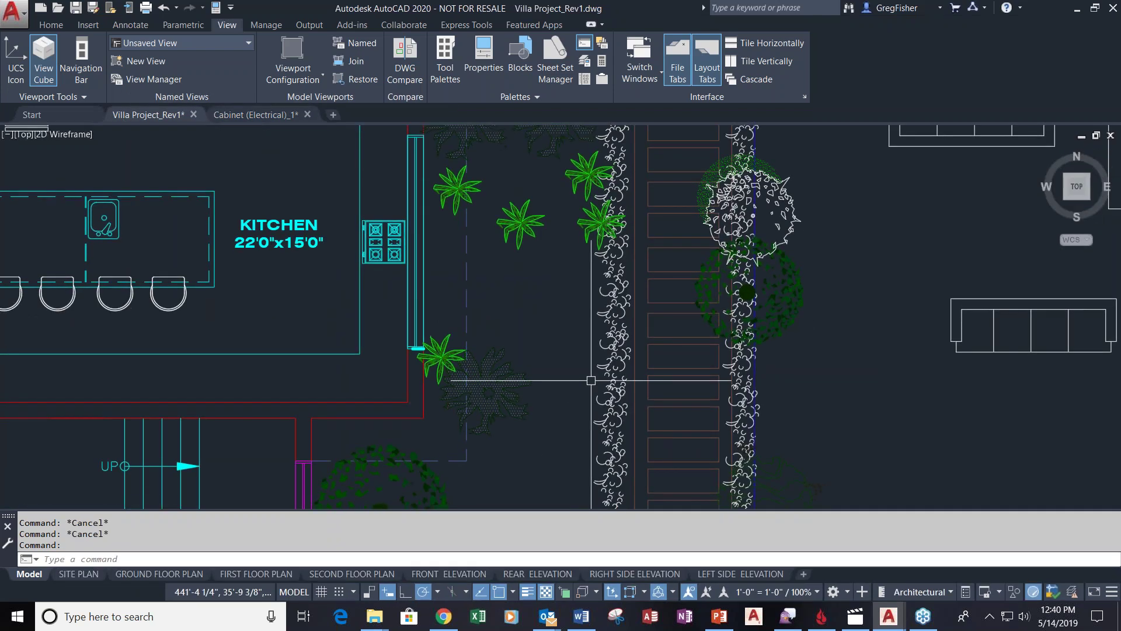
scroll(572, 327, down, 5)
middle_click(565, 323)
middle_click(565, 323)
text(PURGe)
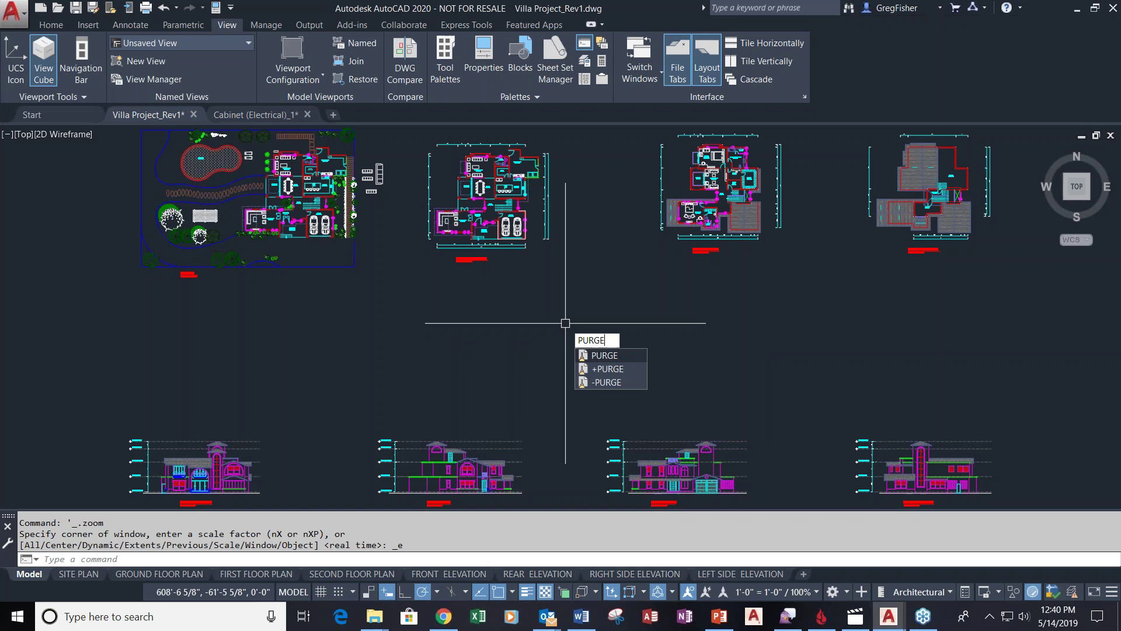
key(Return)
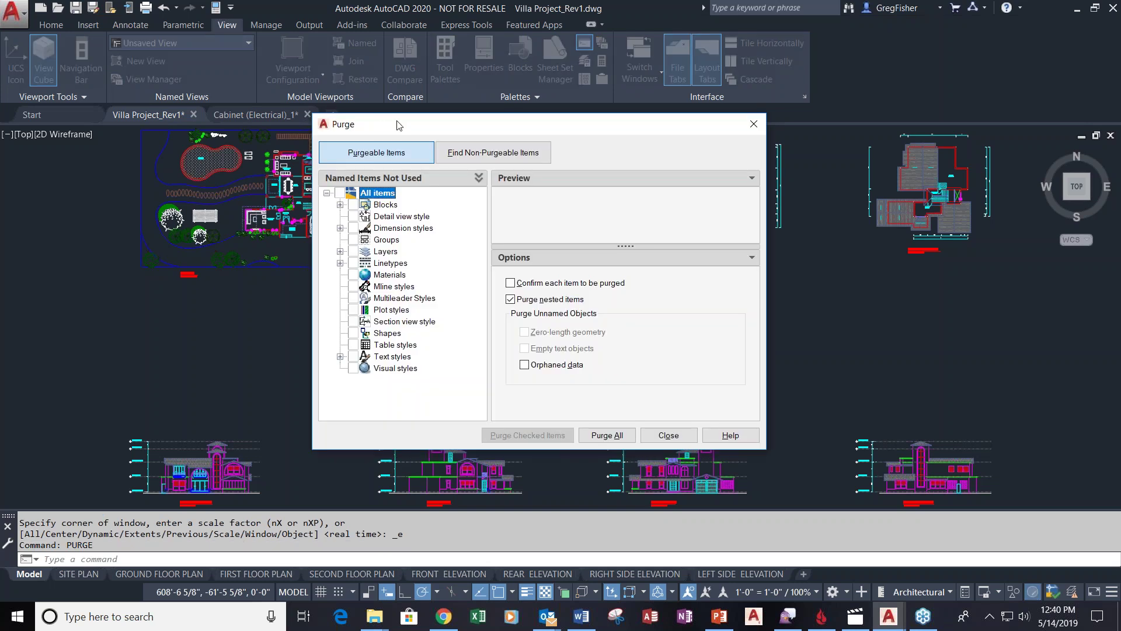
Find the 4 seater sofa among the non-purgeable blocks and select its insertions on layer 0 in the drawing
click(467, 152)
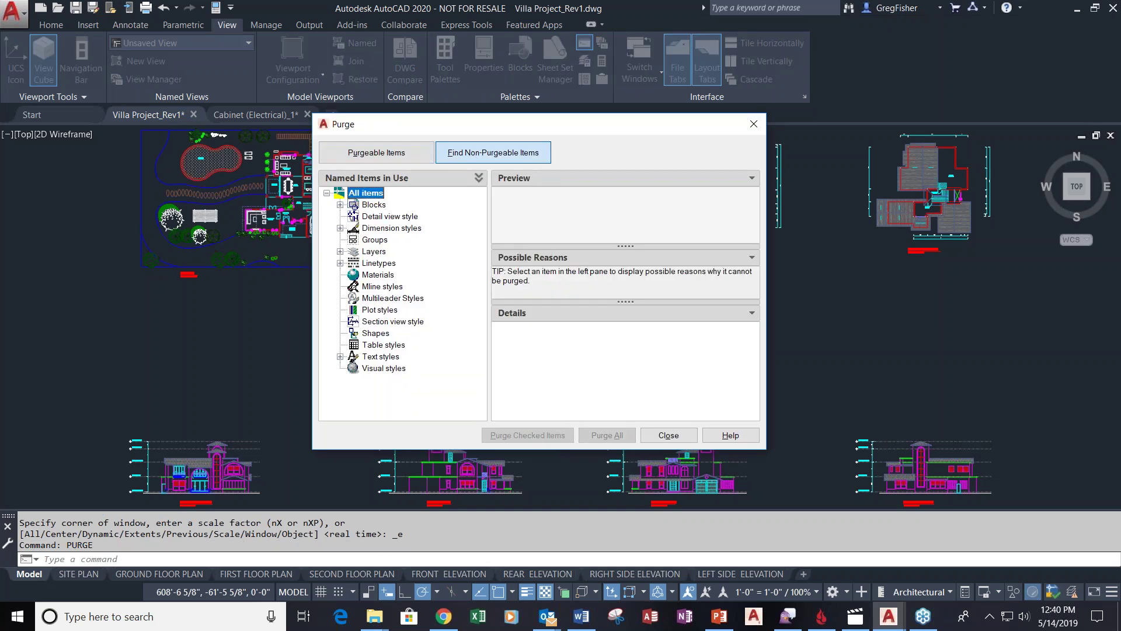
click(341, 205)
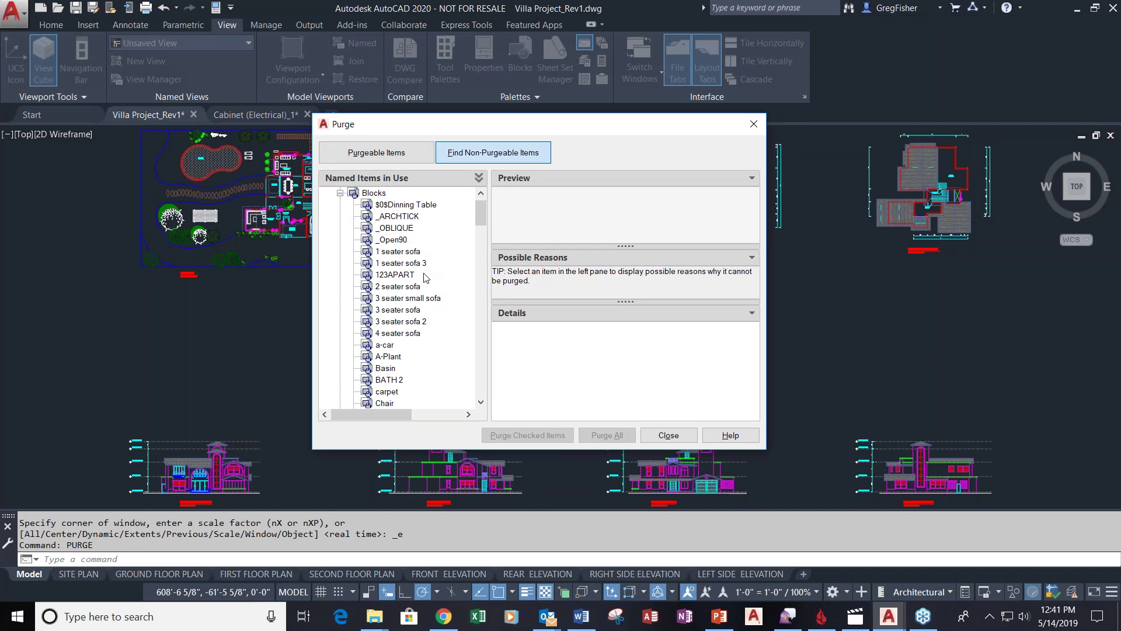
click(422, 333)
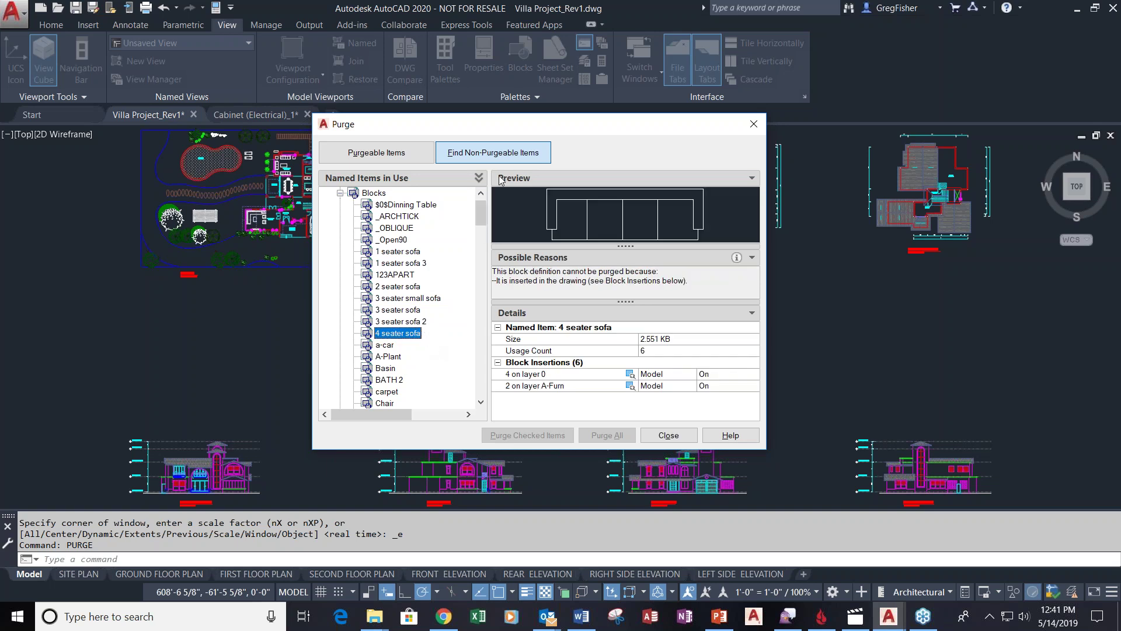
drag(515, 131, 607, 167)
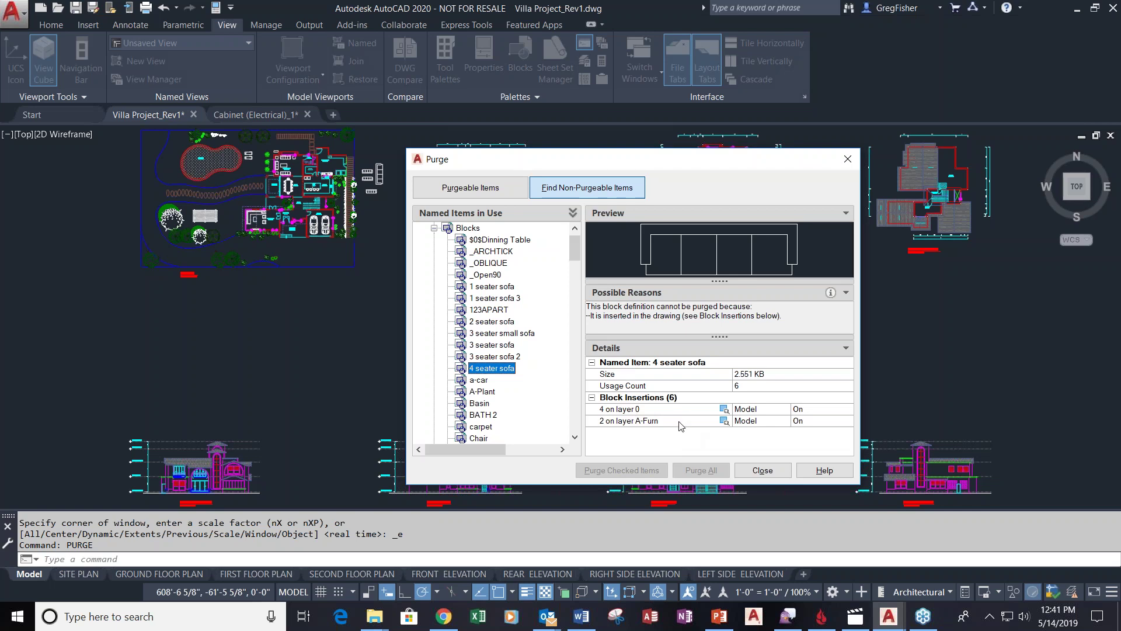
click(724, 411)
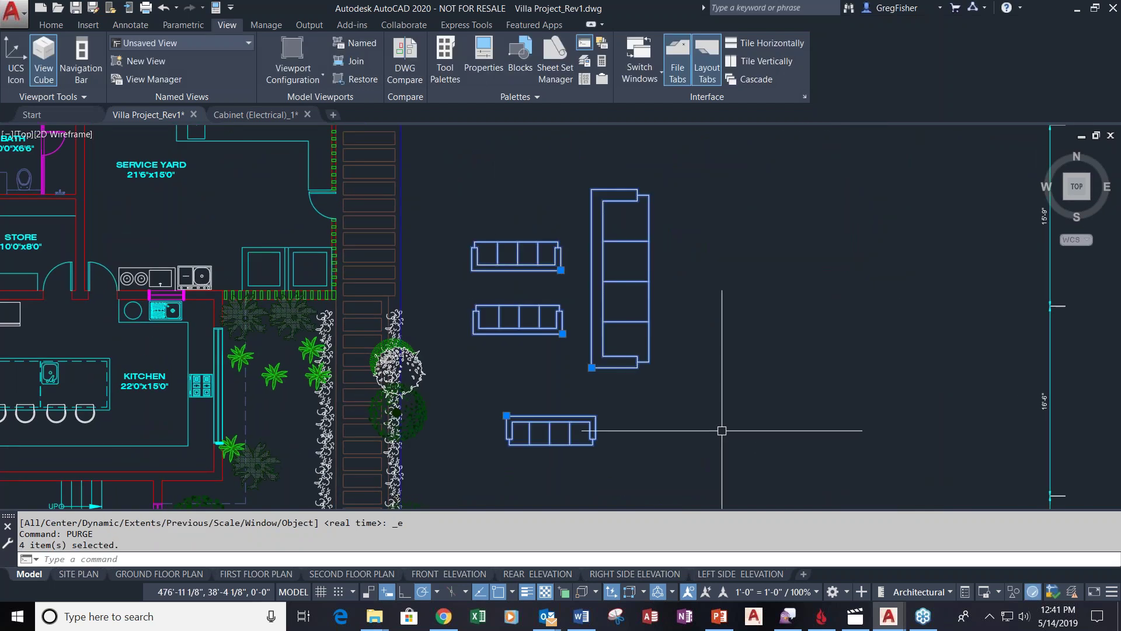
Examine the layer list for the selected sofas without changing their layer, and clear the selection
click(51, 25)
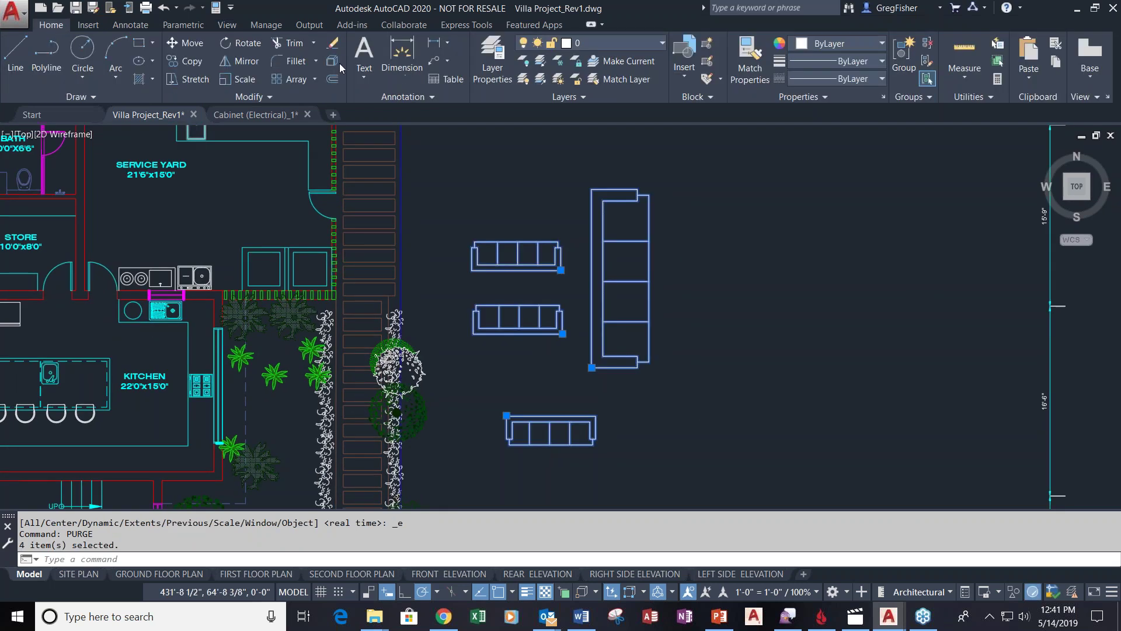
click(654, 43)
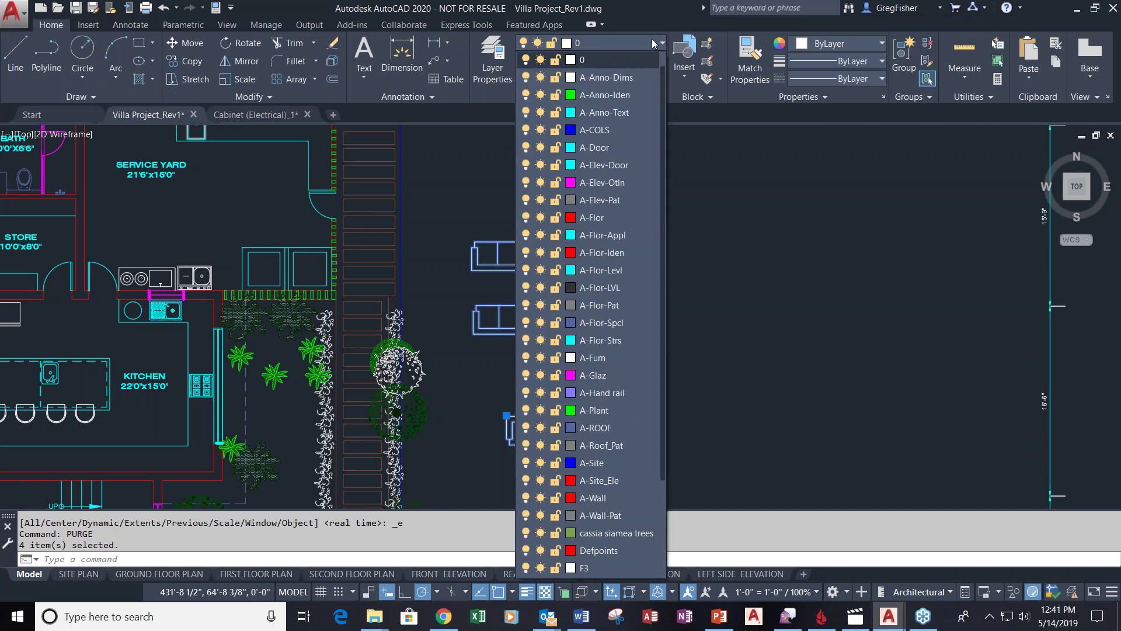
key(Escape)
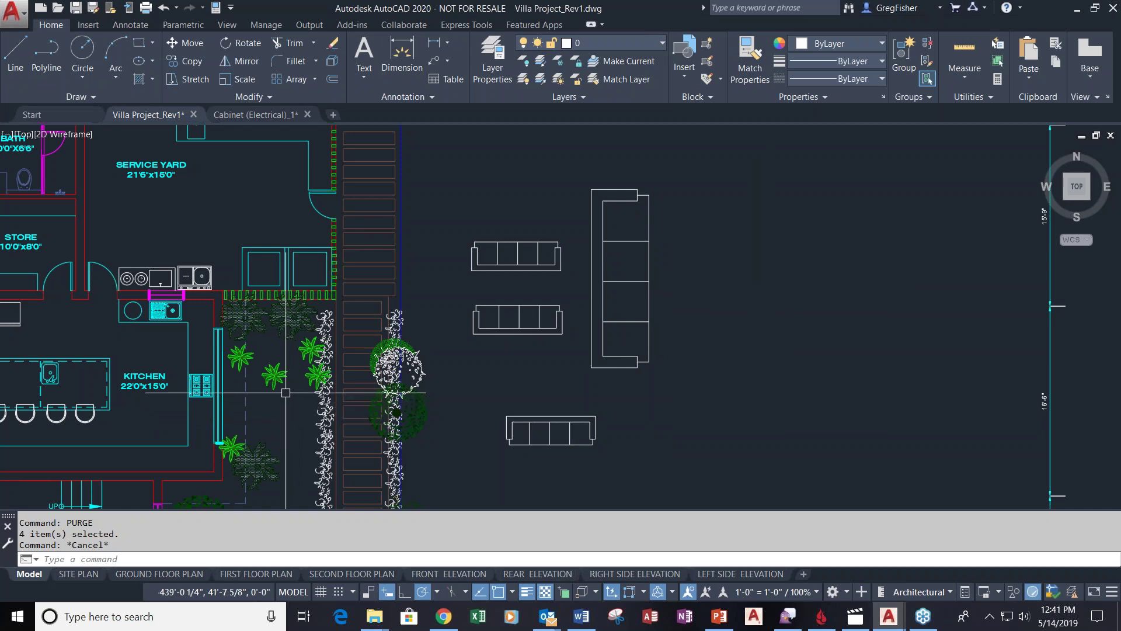
Identify the plant block beside the kitchen, and use Purge's non-purgeable items to select all A-Plant insertions before clearing the selection
double_click(274, 375)
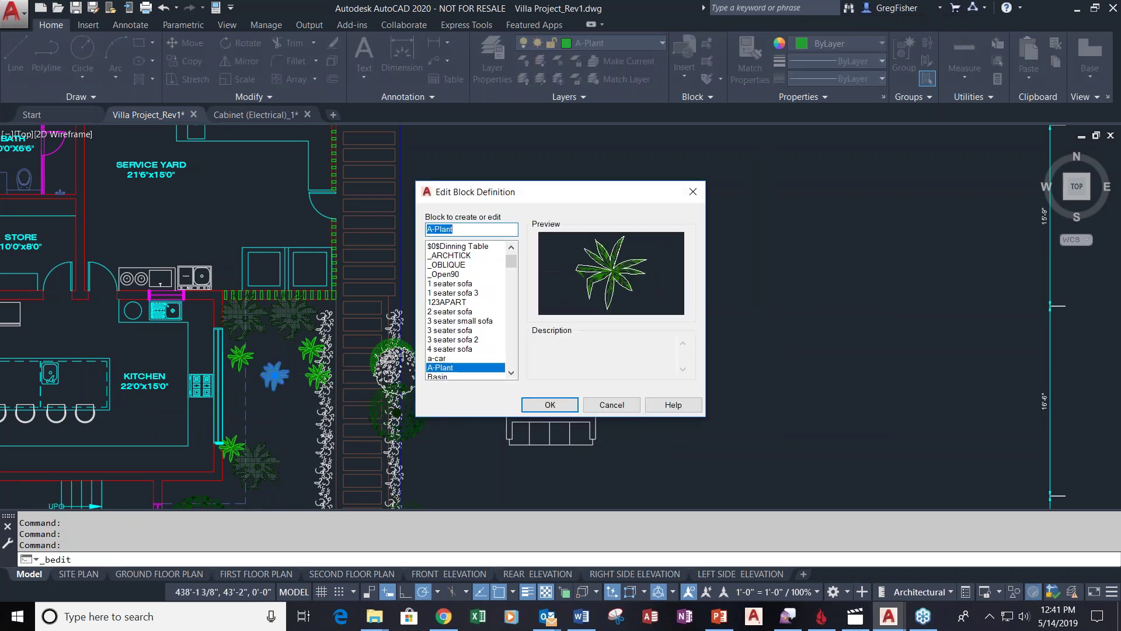
click(550, 405)
text(P)
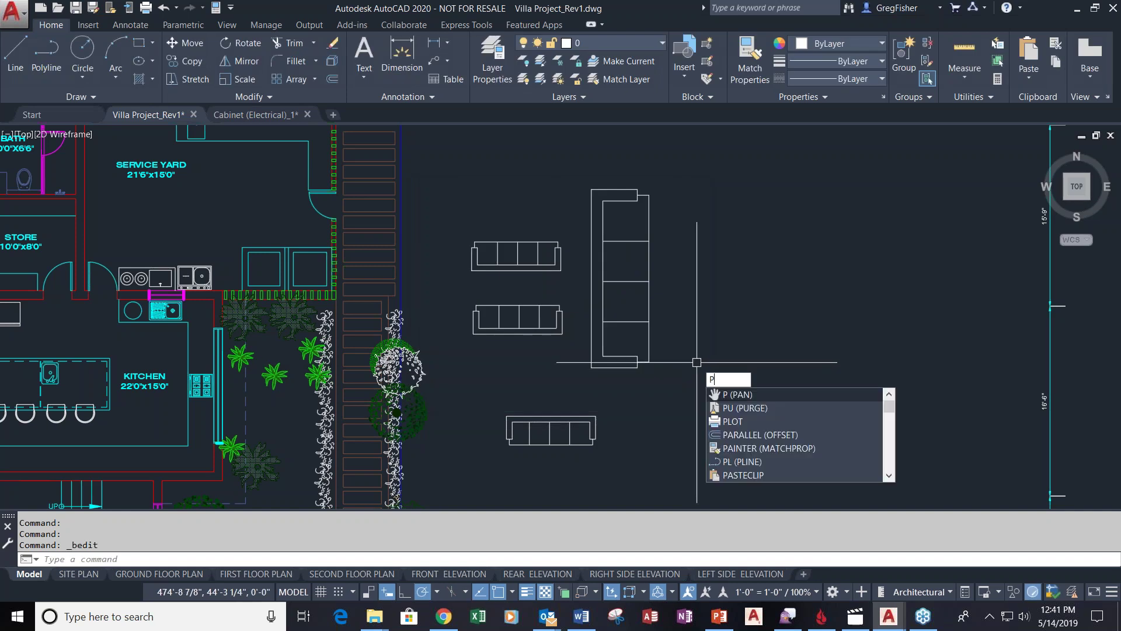
text(urge)
key(Return)
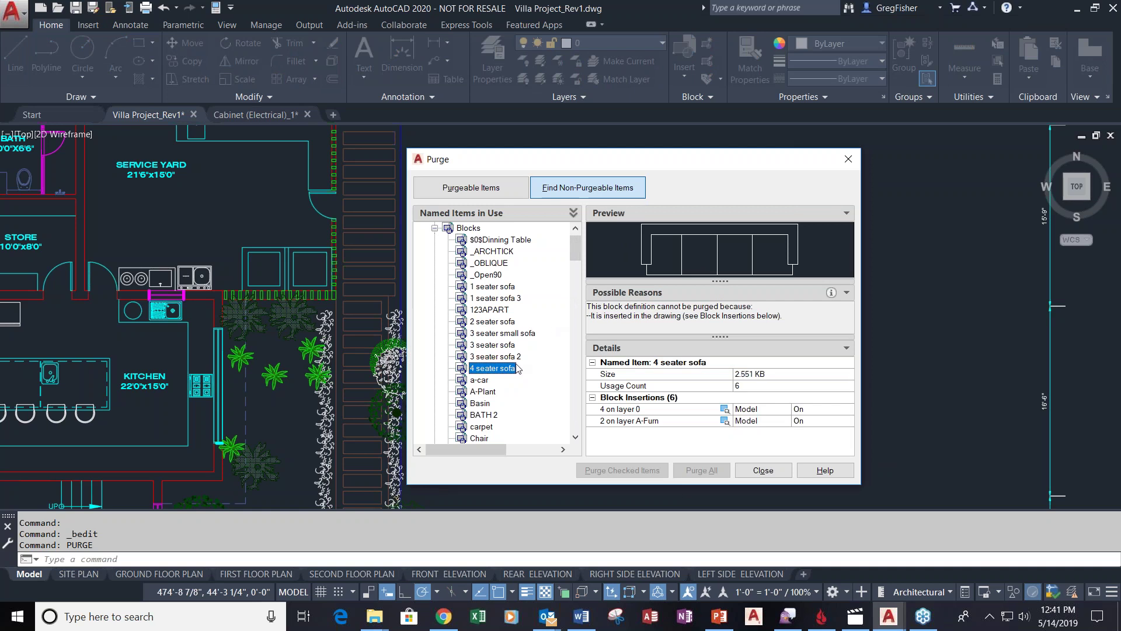
click(473, 392)
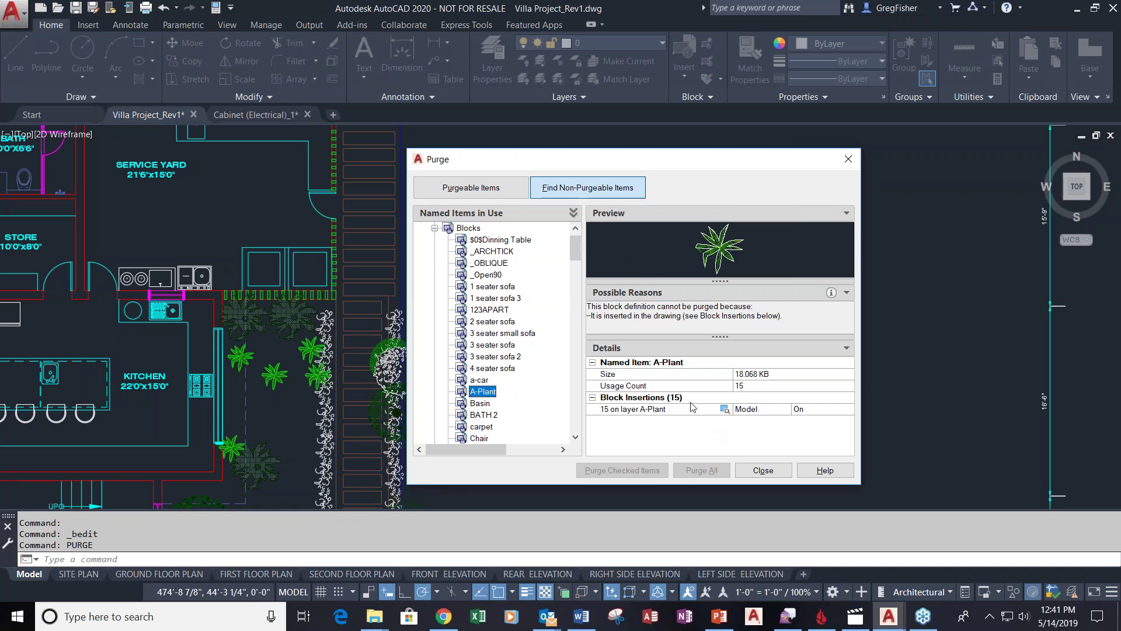
click(725, 410)
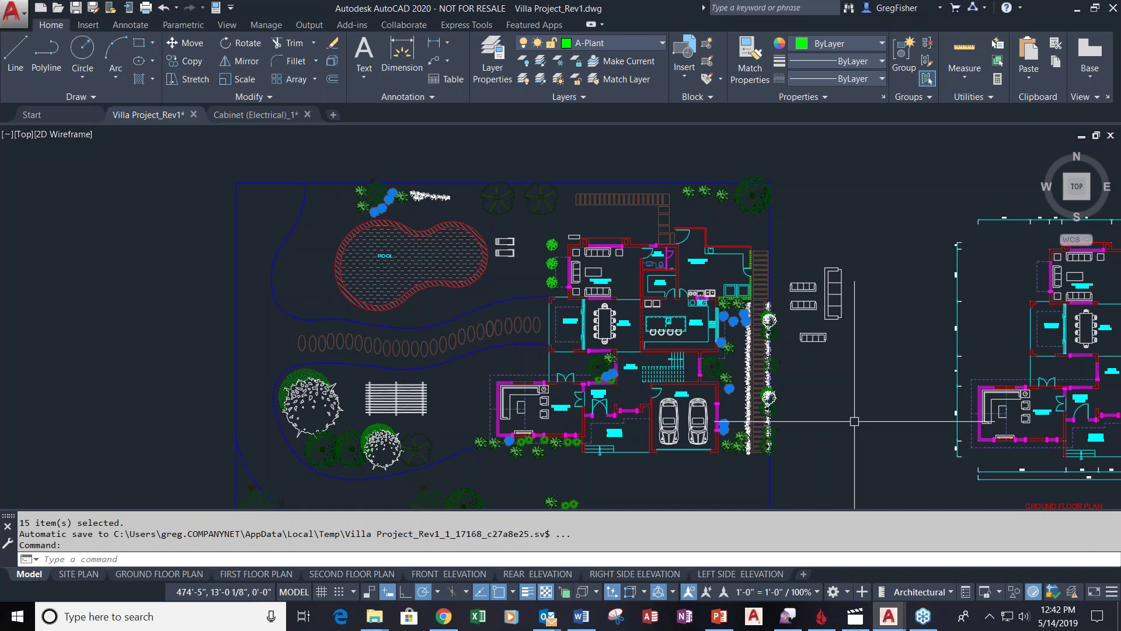
key(Escape)
key(Escape)
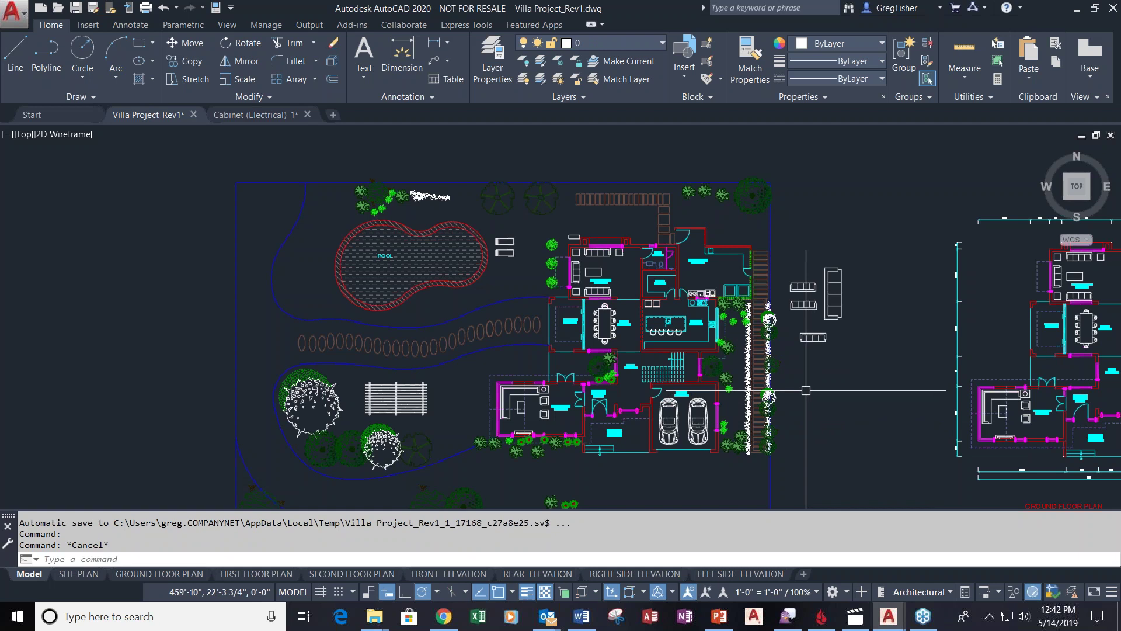
scroll(625, 354, up, 5)
middle_drag(634, 306, 405, 380)
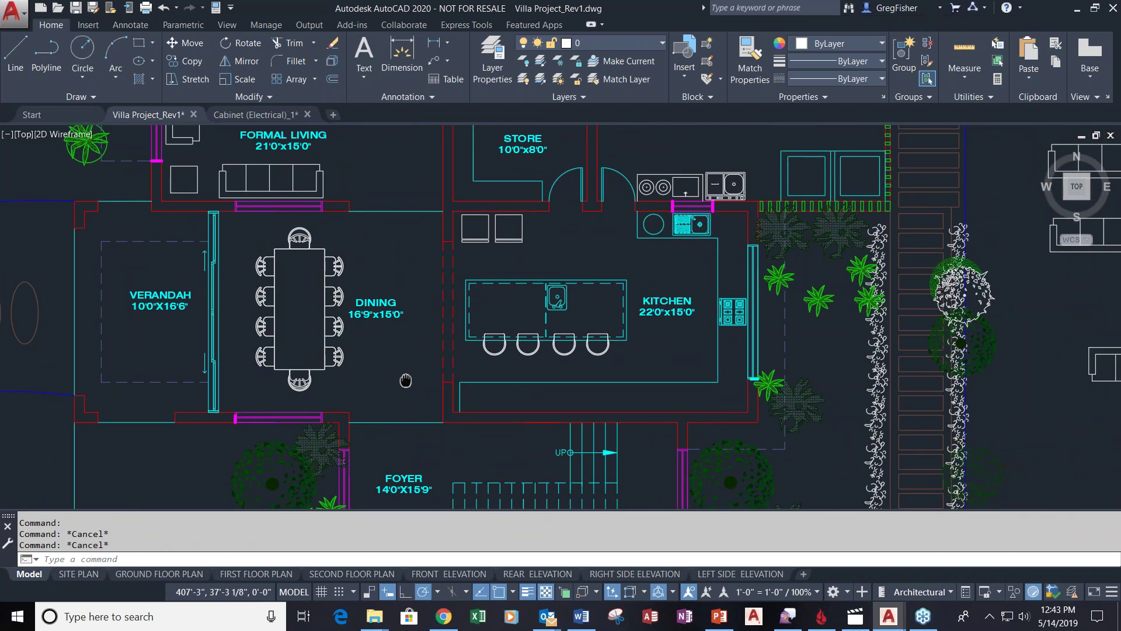